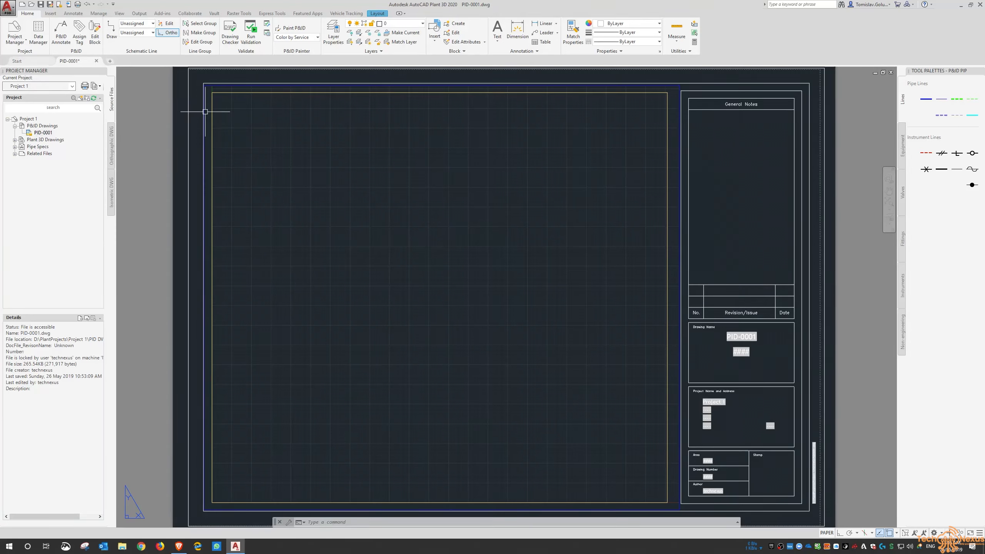
click(31, 4)
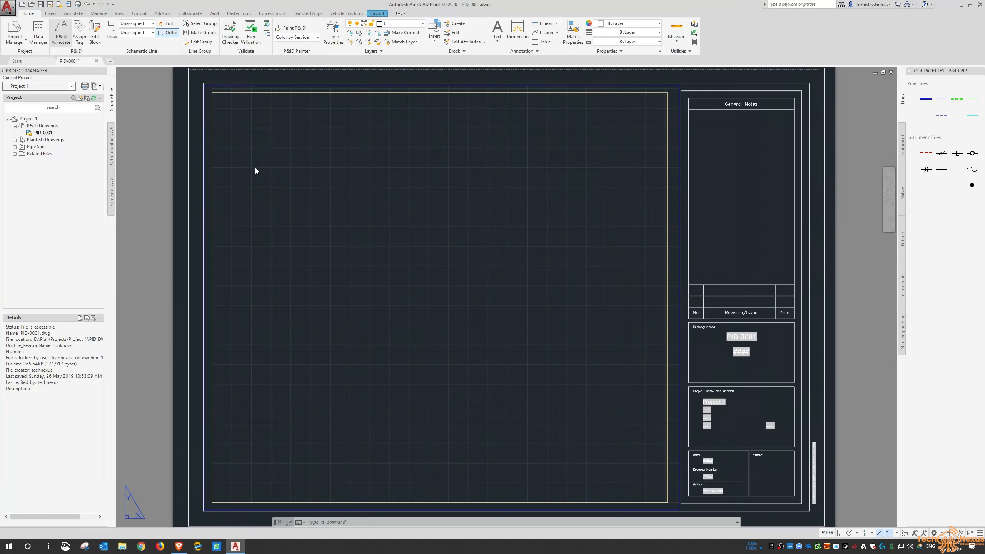
click(593, 357)
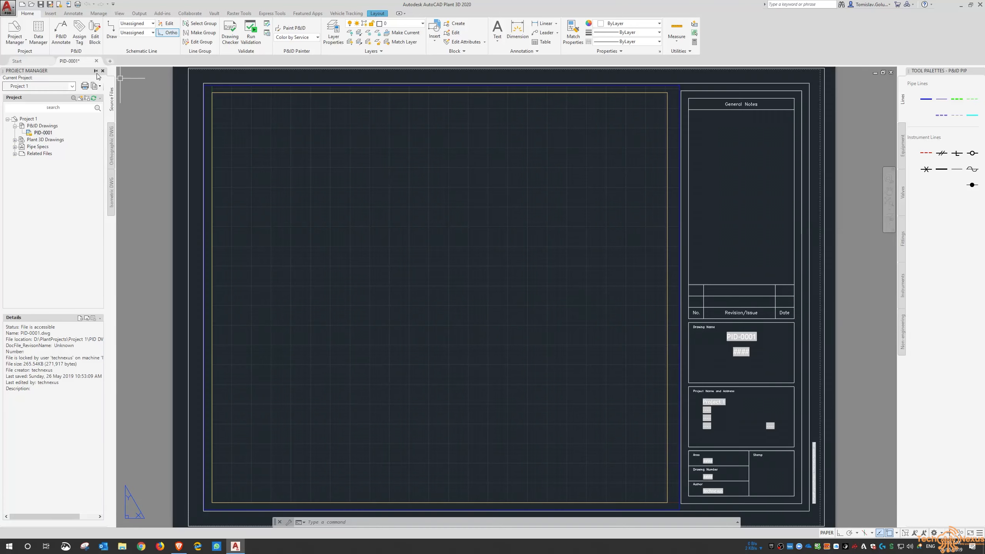
click(96, 71)
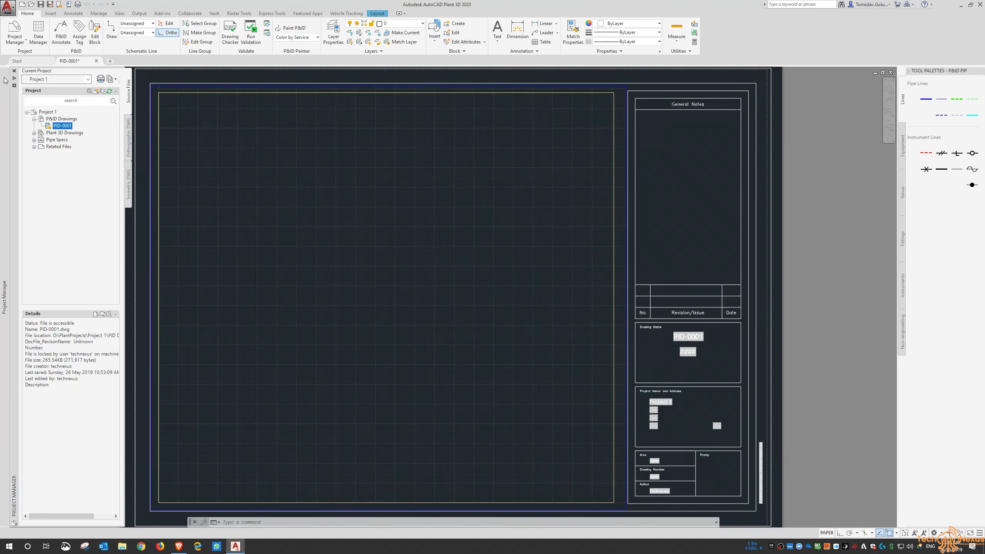
click(14, 78)
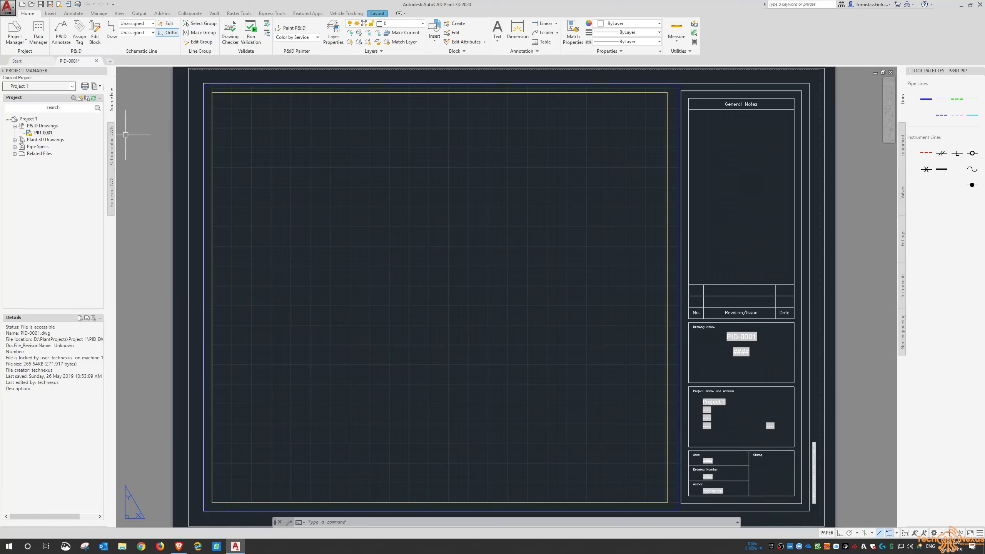
Create a new folder named Area 01 under P&ID Drawings in Project 1.
click(28, 119)
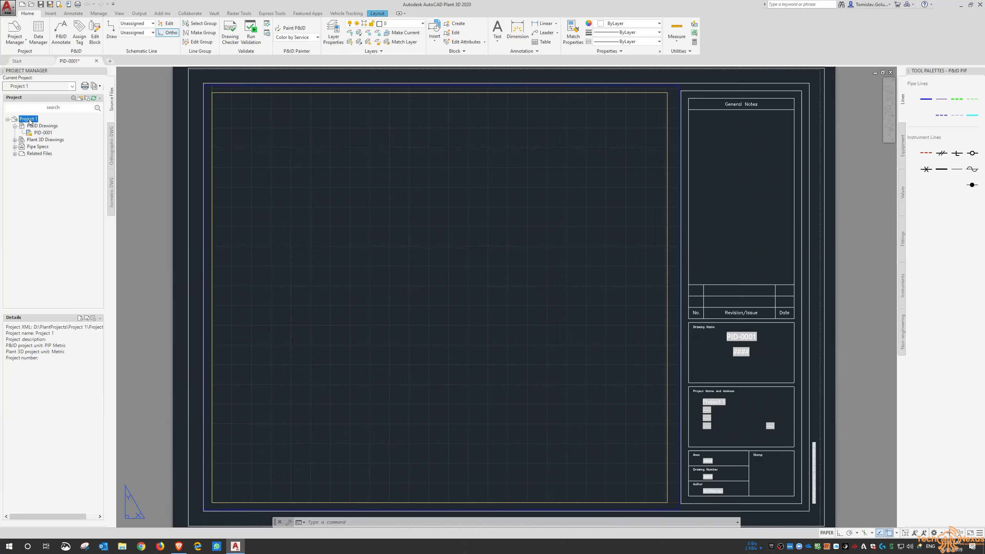
click(30, 127)
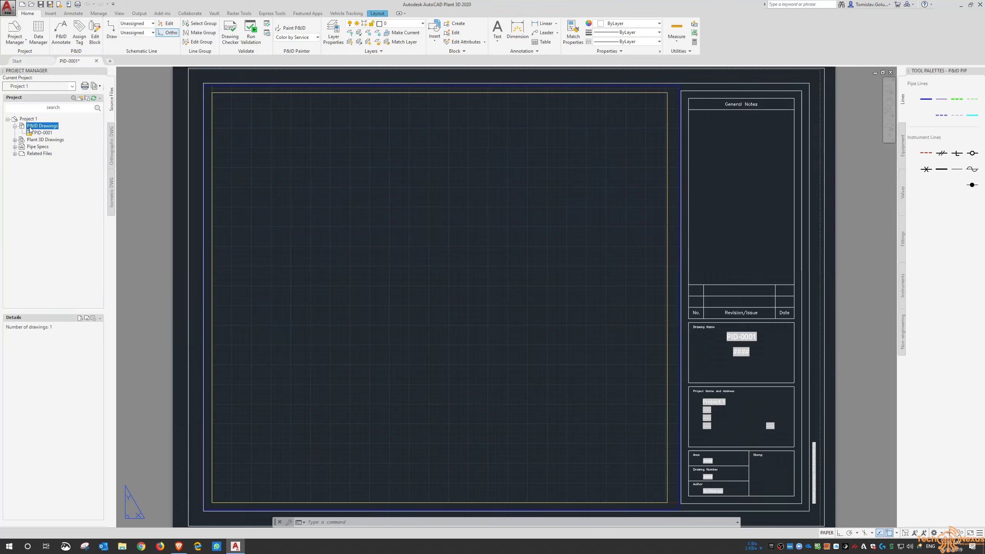
right_click(29, 128)
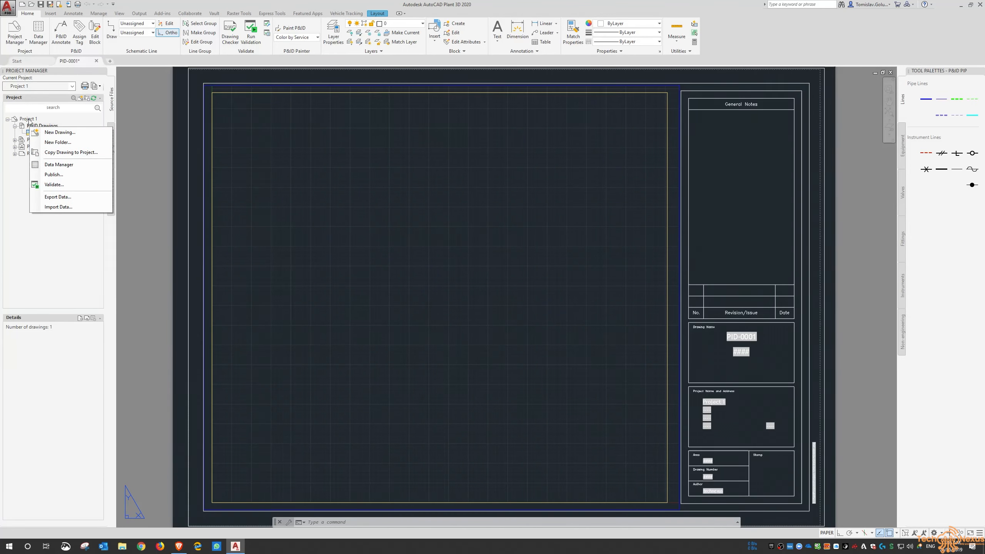
right_click(28, 127)
right_click(29, 127)
click(58, 142)
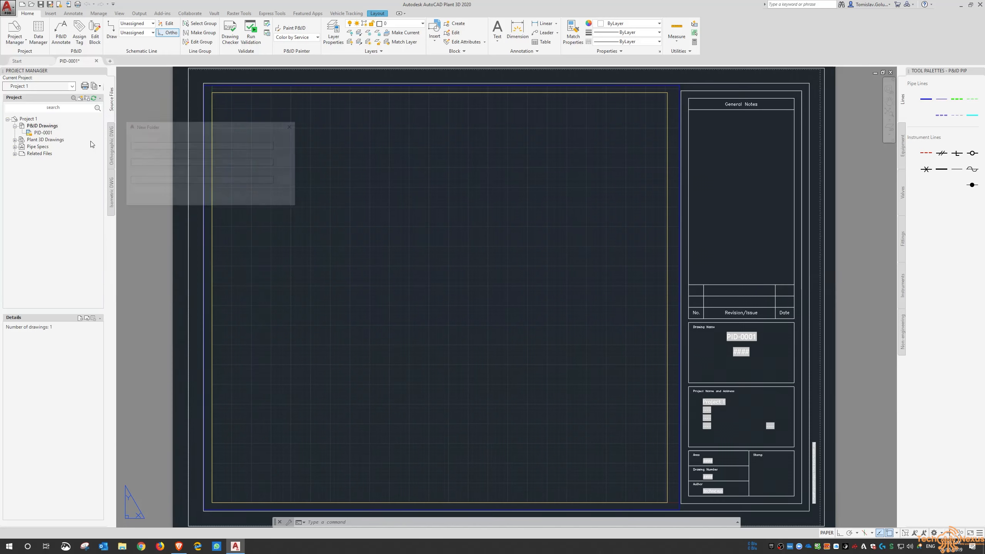
text(aR)
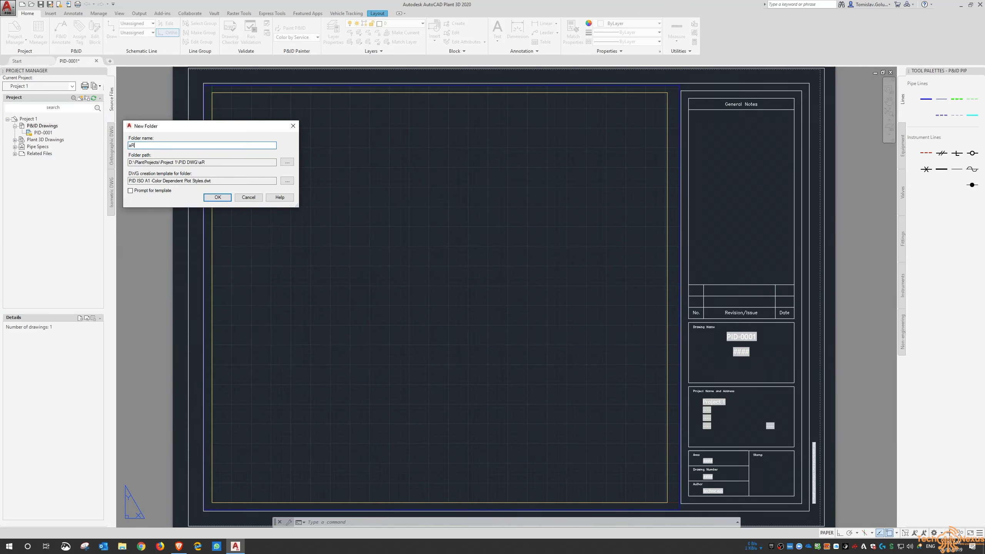
text(EA)
key(BackSpace)
key(BackSpace)
key(BackSpace)
key(BackSpace)
click(217, 197)
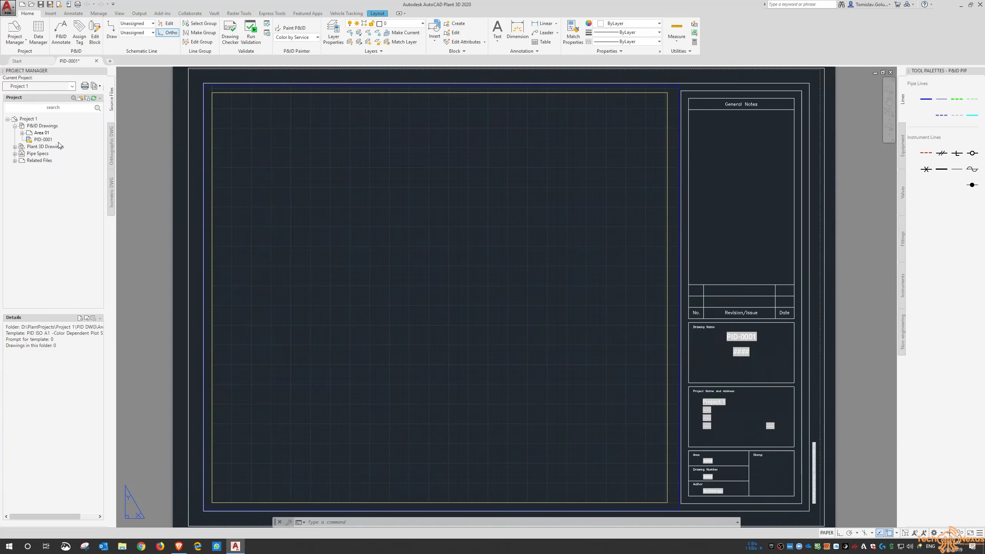
Review the commands offered for the Area 01 folder, and inspect the details of Plant 3D Drawings, Pipe Specs and Related Files.
right_click(41, 133)
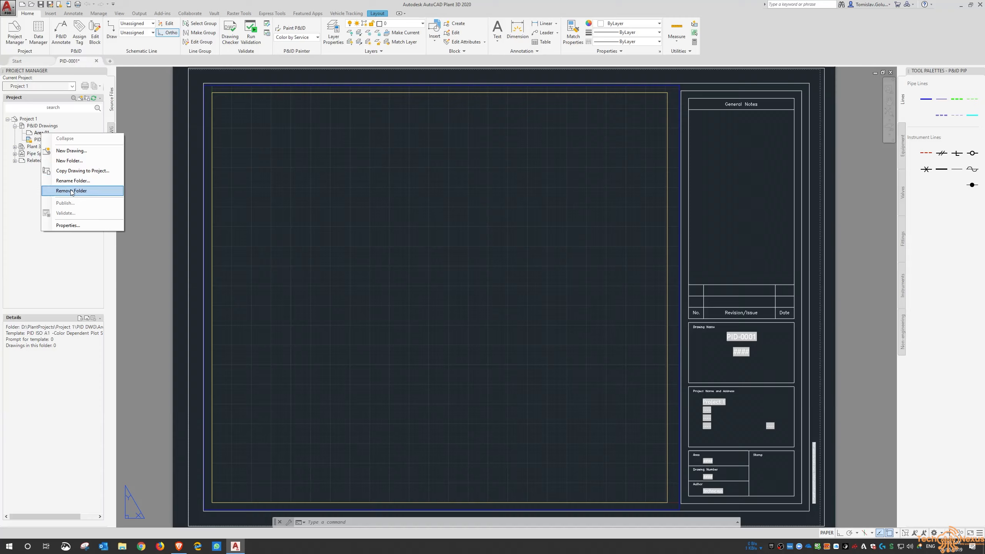
click(297, 231)
click(315, 204)
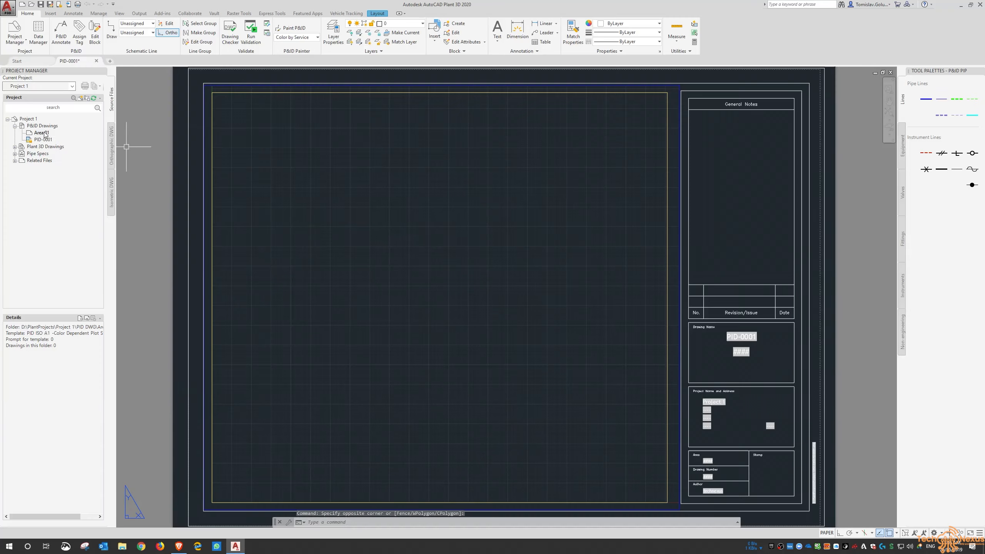
click(14, 126)
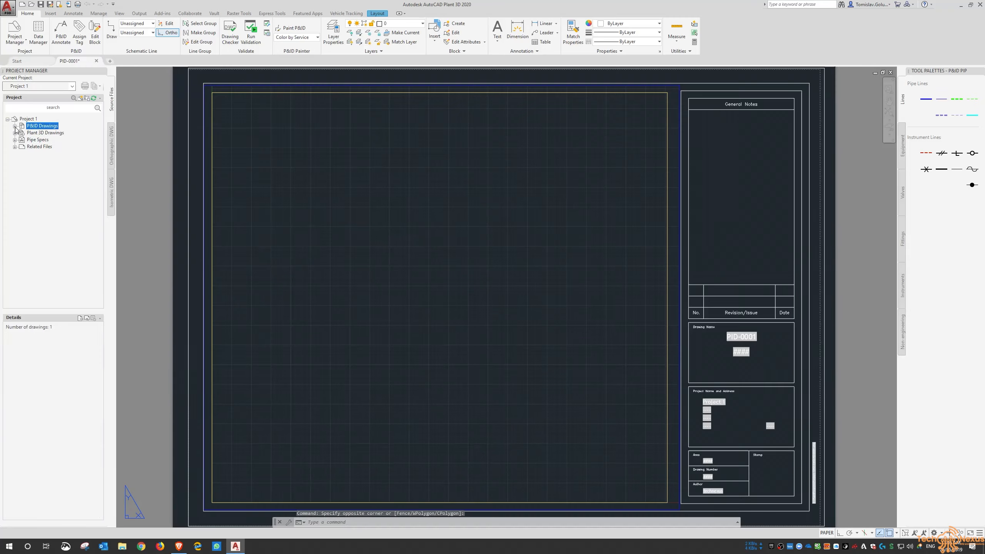
click(36, 134)
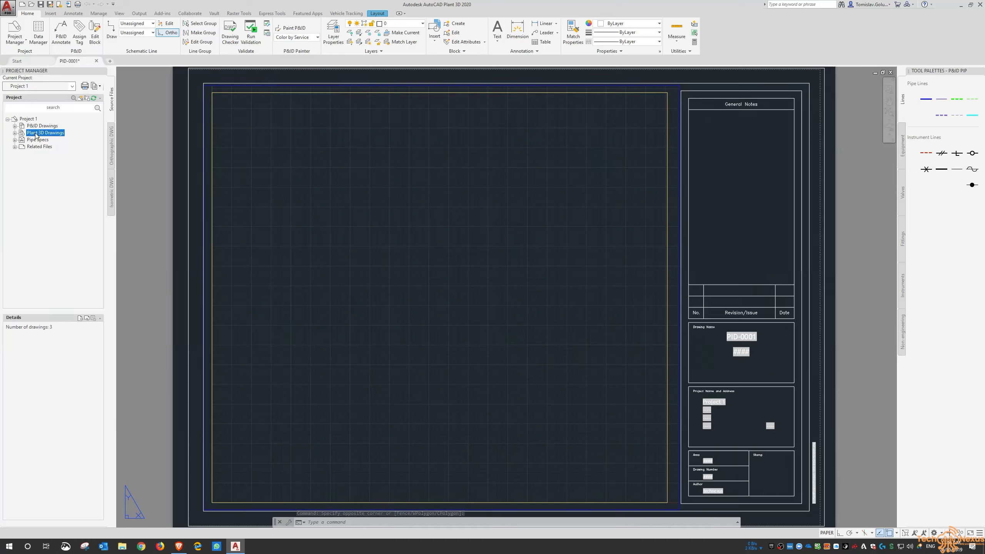
click(36, 140)
click(41, 146)
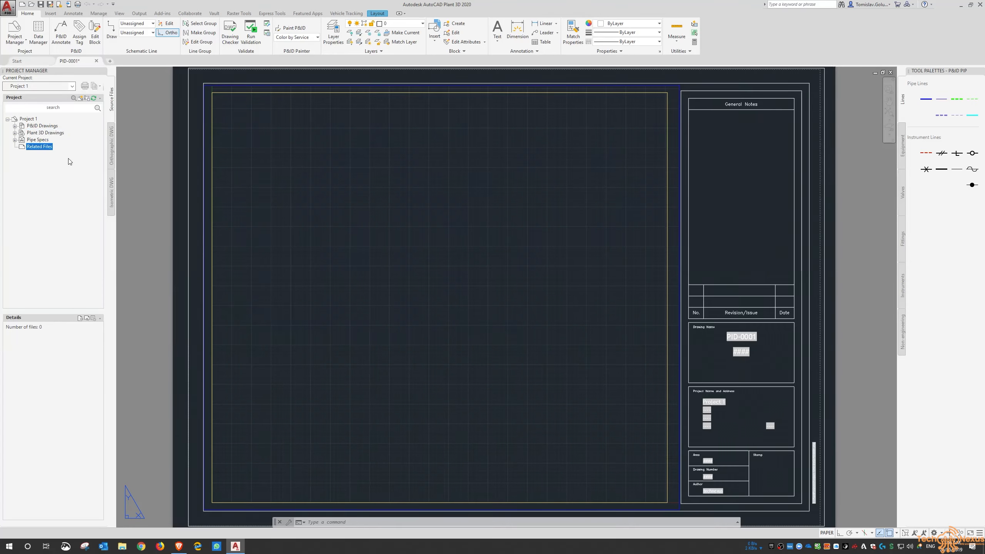
Examine the commands available for Pipe Specs, Plant 3D Drawings, P&ID Drawings and Related Files, and expand P&ID Drawings.
right_click(32, 142)
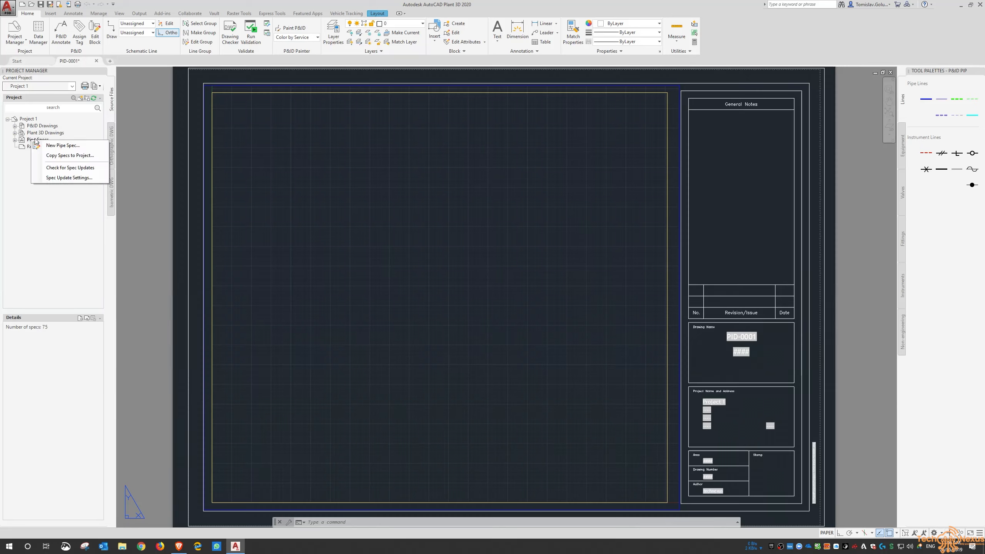
right_click(39, 132)
click(37, 126)
right_click(37, 126)
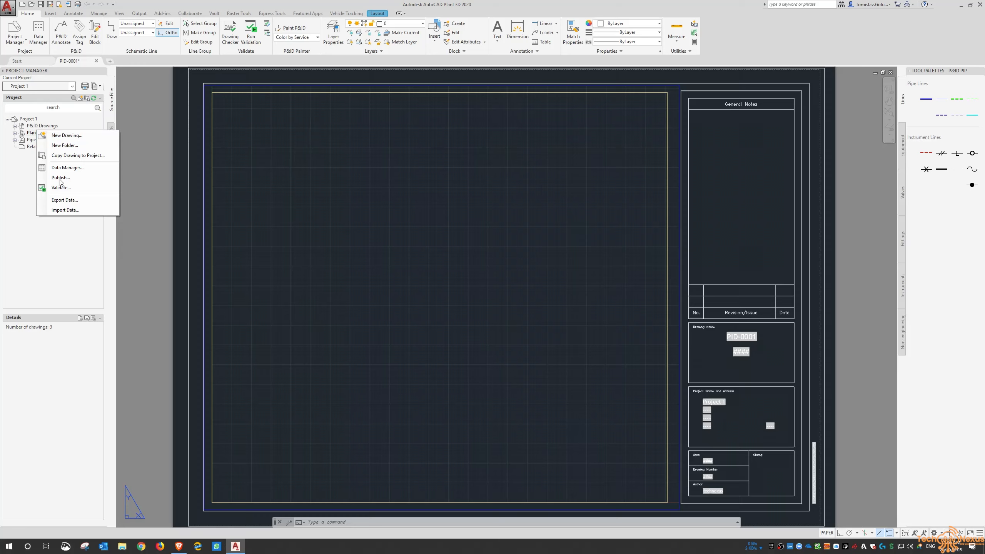
click(37, 126)
click(35, 145)
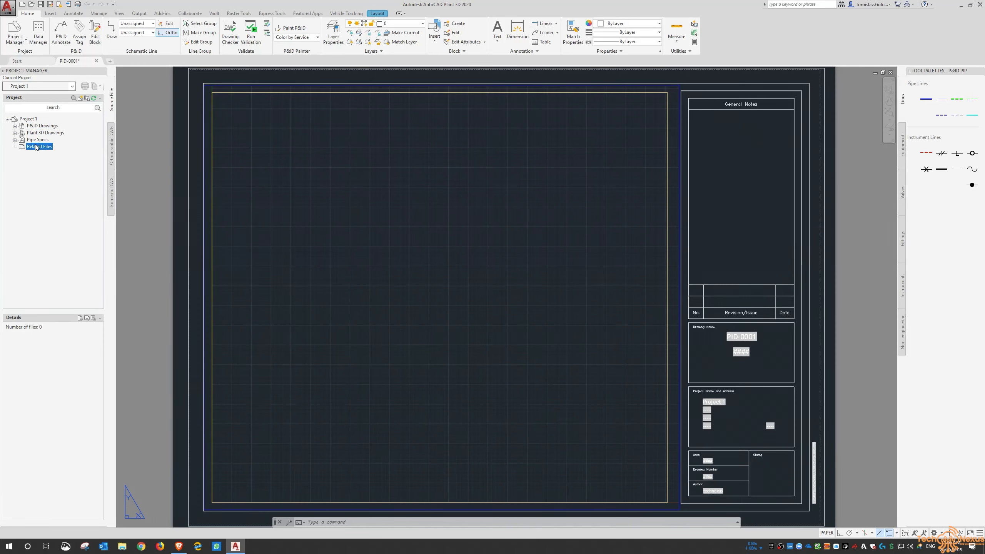
right_click(36, 145)
click(38, 127)
click(15, 127)
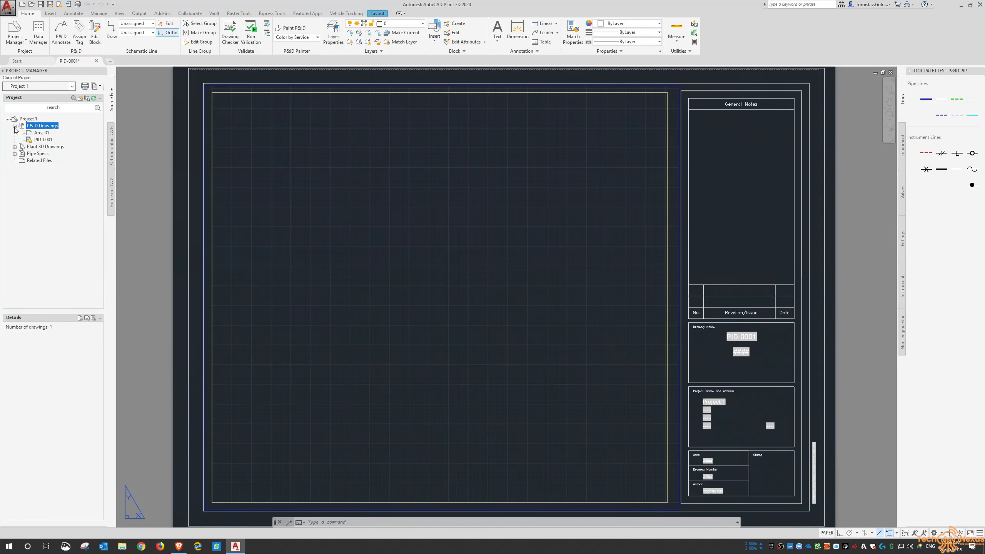
Start a new project in the Project Setup Wizard and review its name, description and directory settings.
click(46, 89)
click(41, 96)
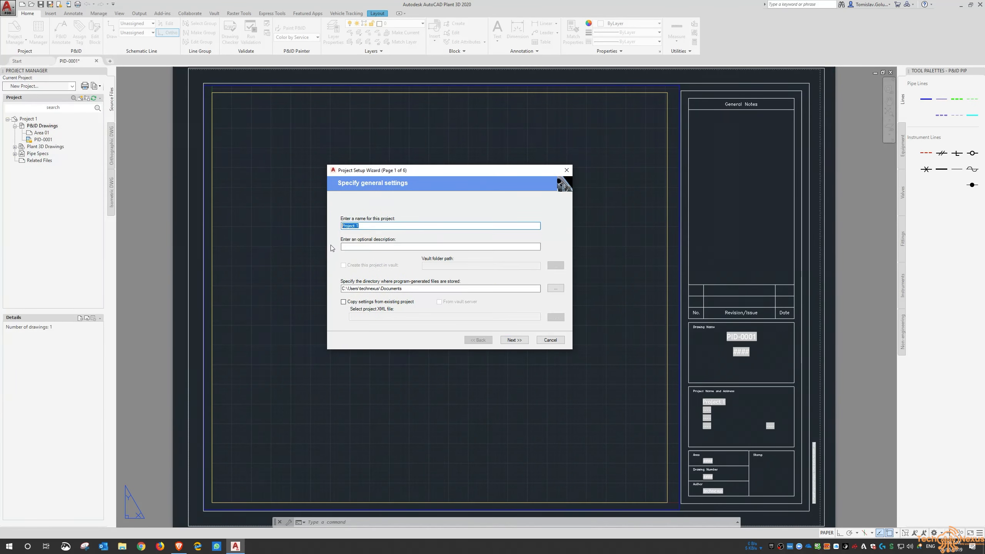
click(355, 246)
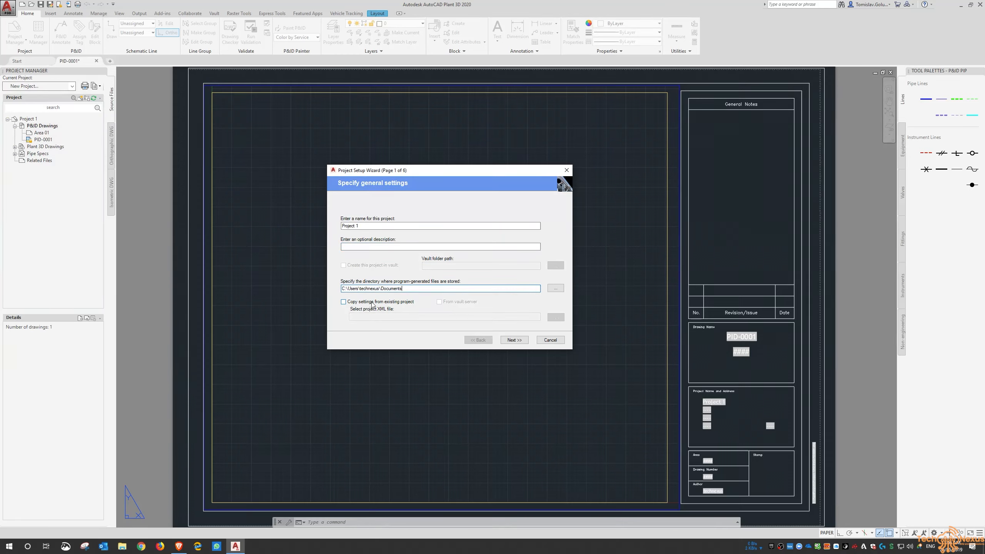
Try to copy settings from an existing project by browsing for its project XML file.
click(343, 302)
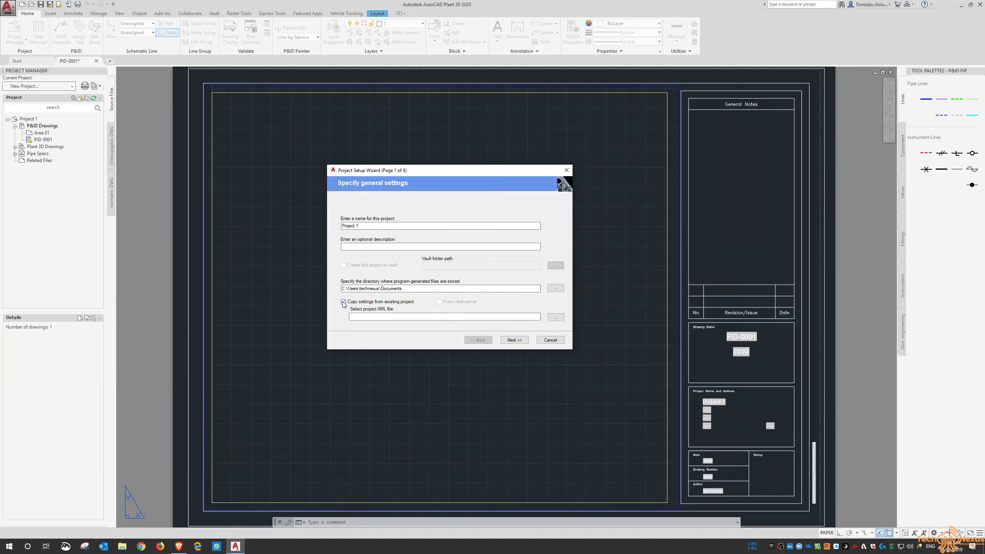
click(550, 318)
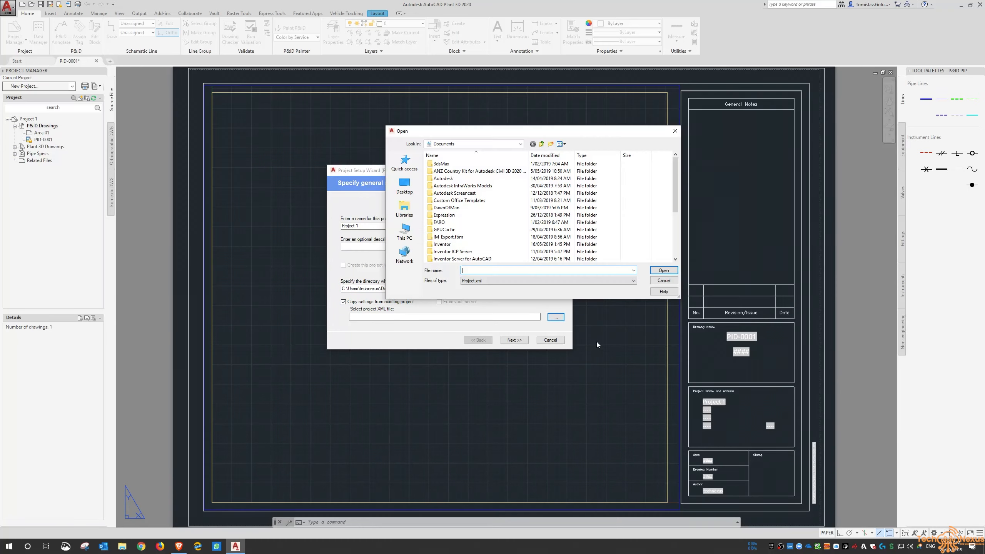
click(467, 144)
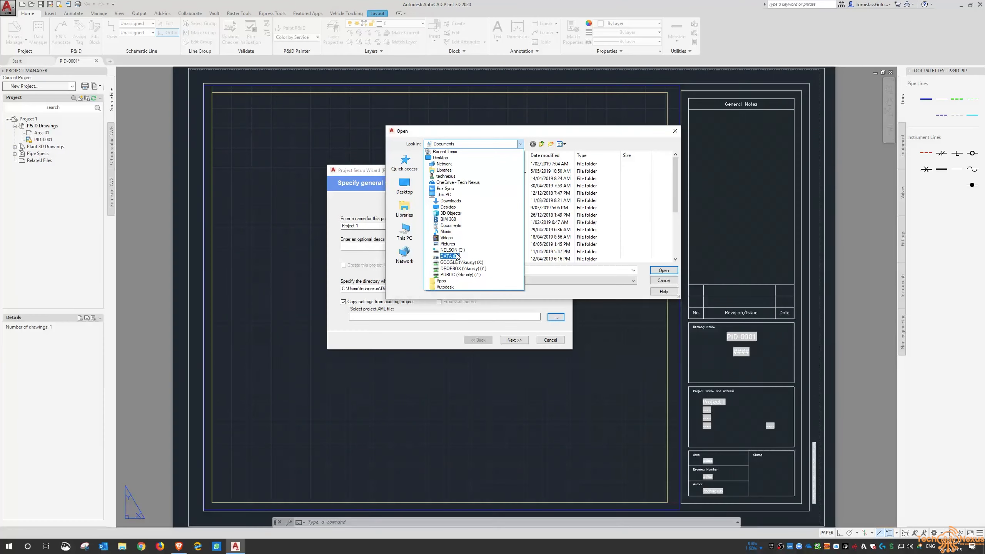
click(450, 249)
click(663, 280)
click(351, 303)
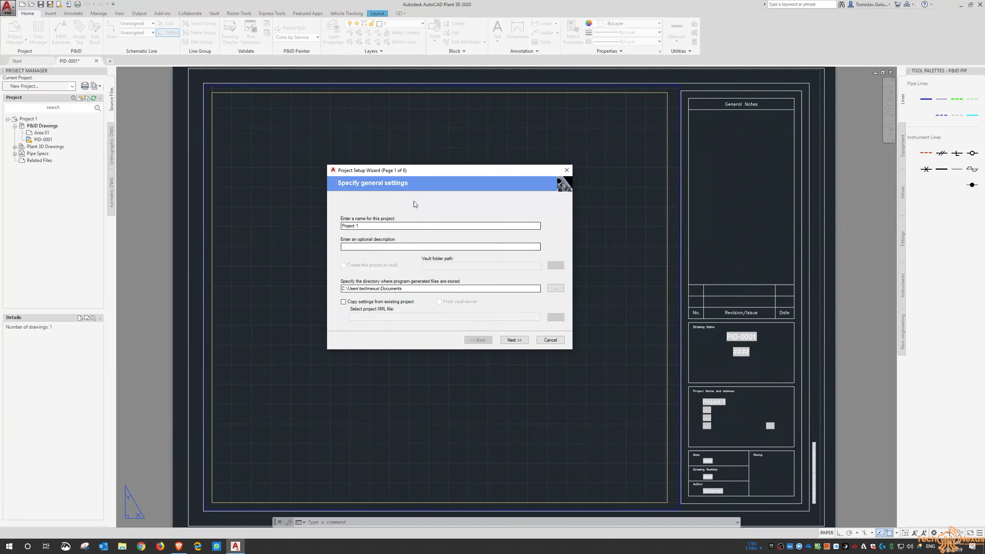
drag(431, 173, 406, 157)
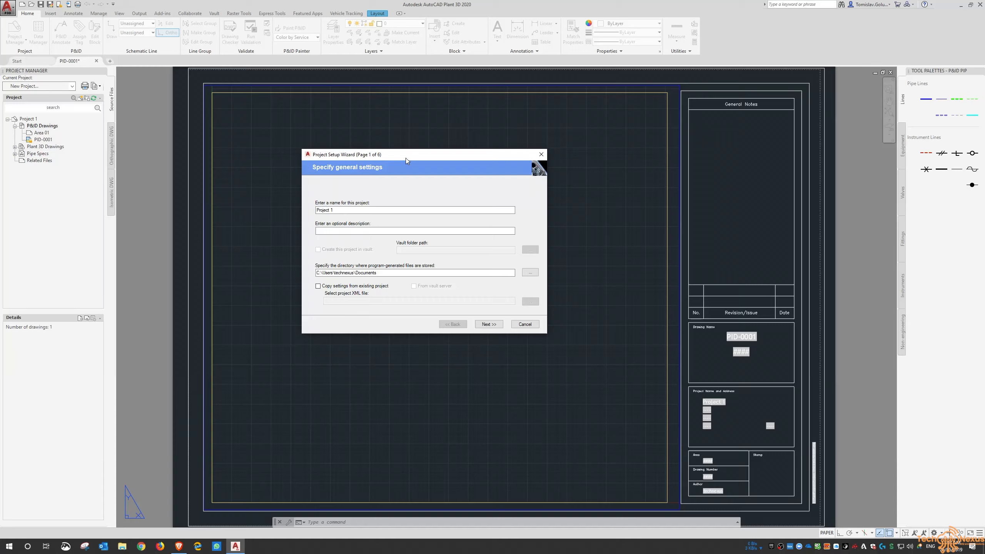
click(317, 287)
click(333, 301)
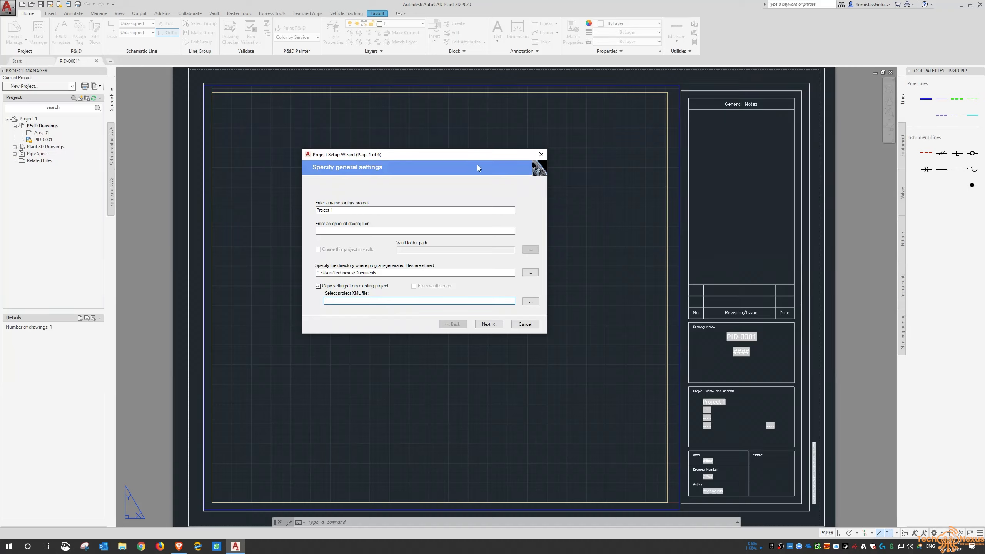
drag(463, 157, 454, 142)
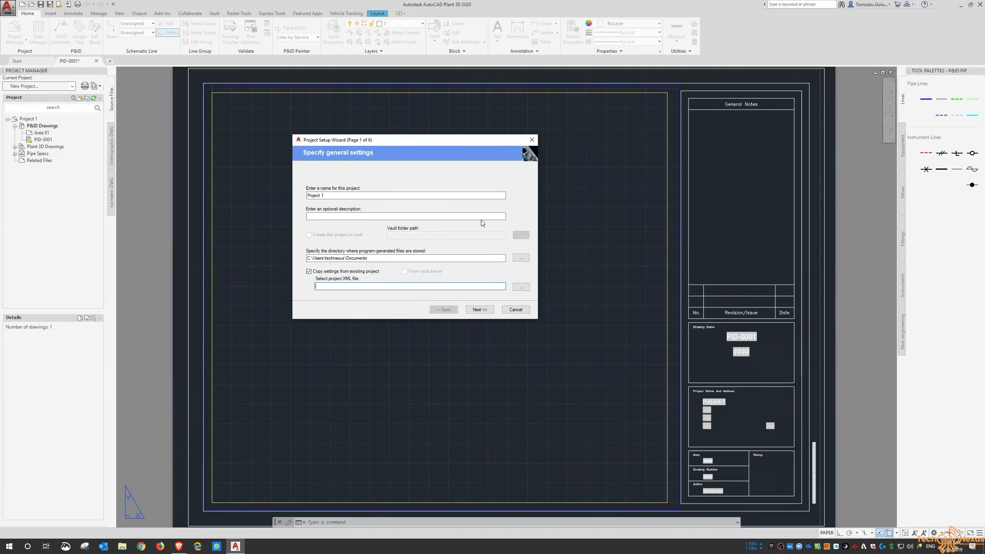
drag(435, 142, 445, 134)
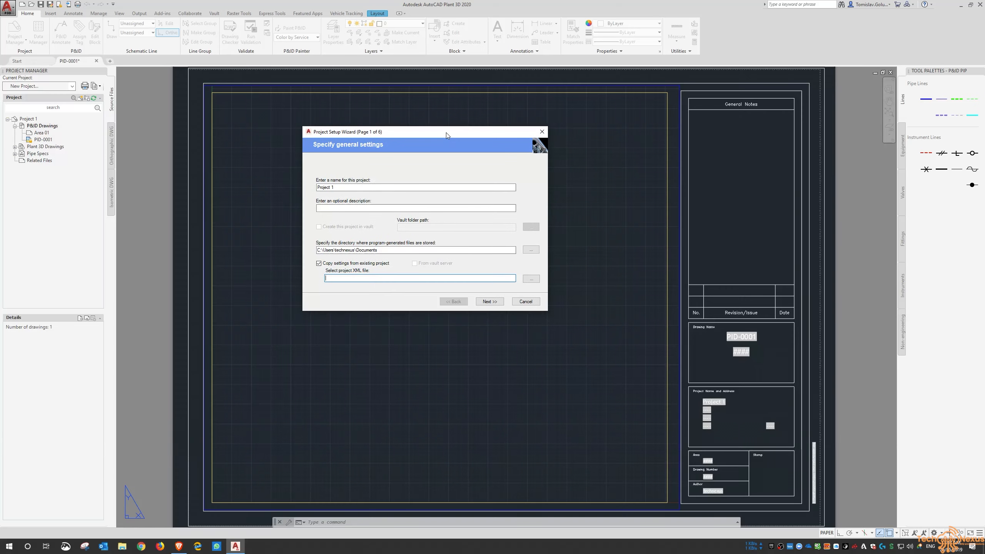
click(529, 301)
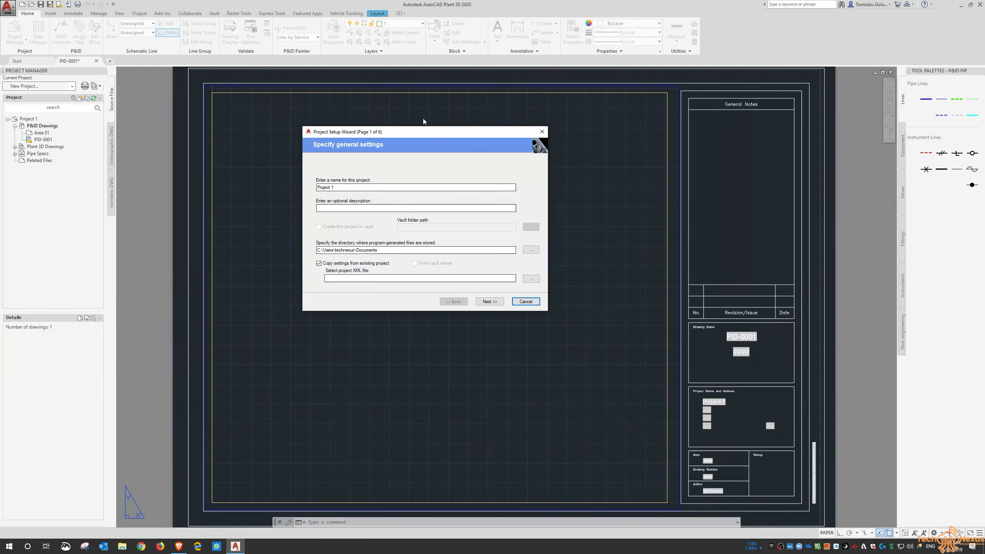
drag(423, 133, 429, 142)
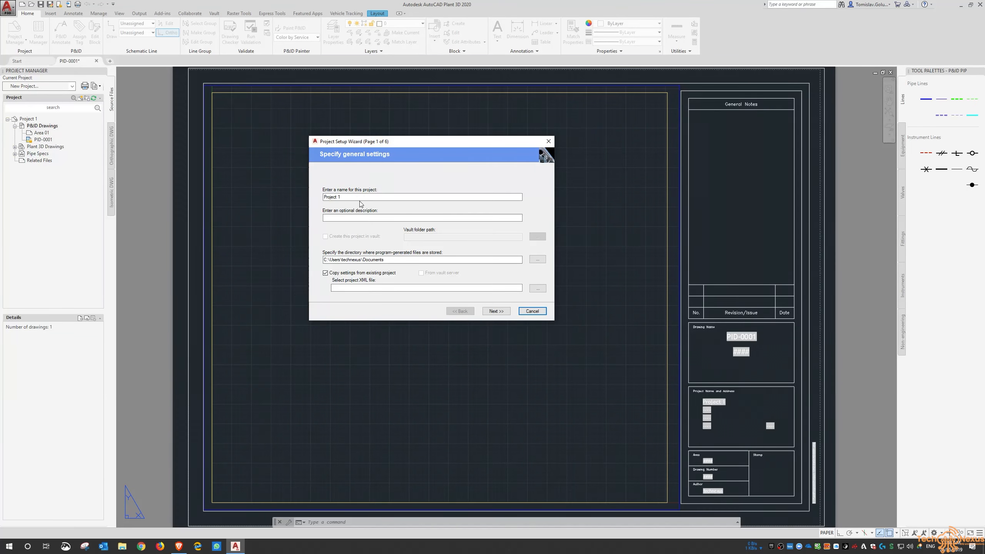
click(325, 273)
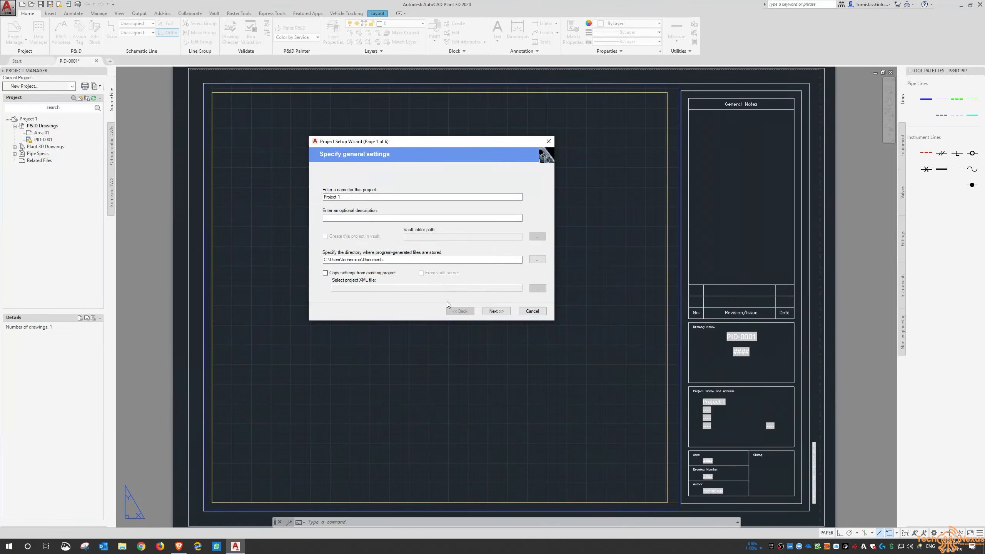
Accept the general settings and set the project's base unit to Metric, with nominal diameters in millimeters.
click(496, 311)
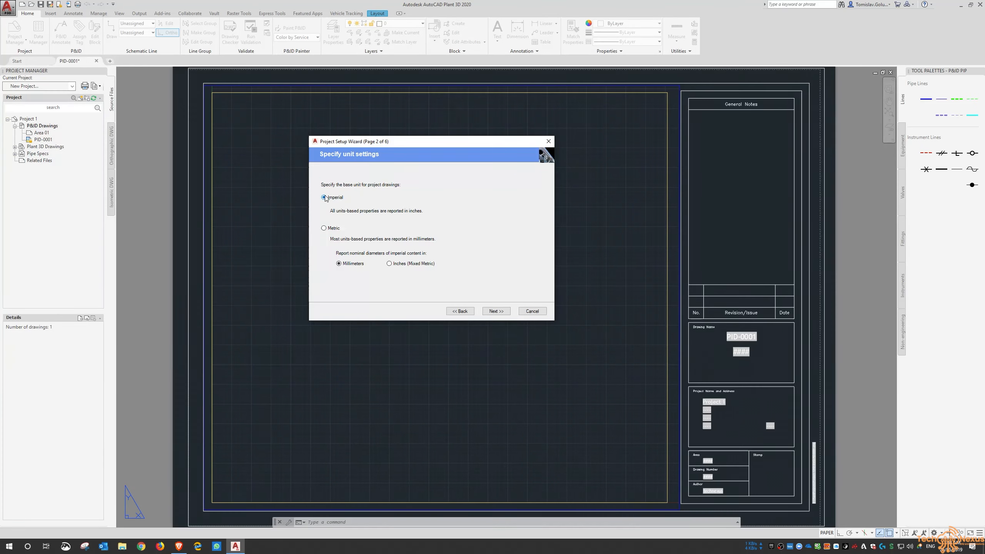
click(328, 229)
click(496, 311)
Select ISO as the P&ID symbology standard for the new project.
drag(475, 141, 482, 146)
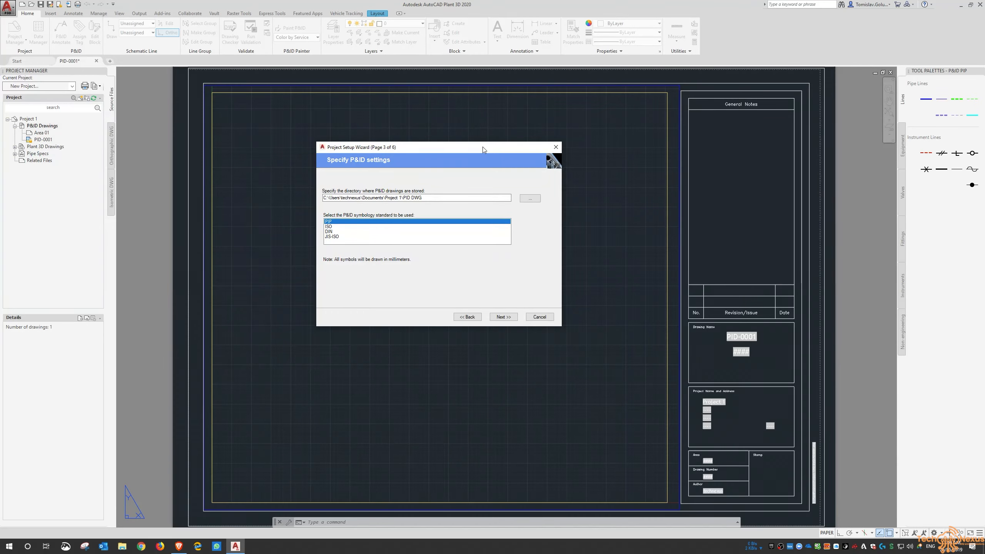
click(329, 227)
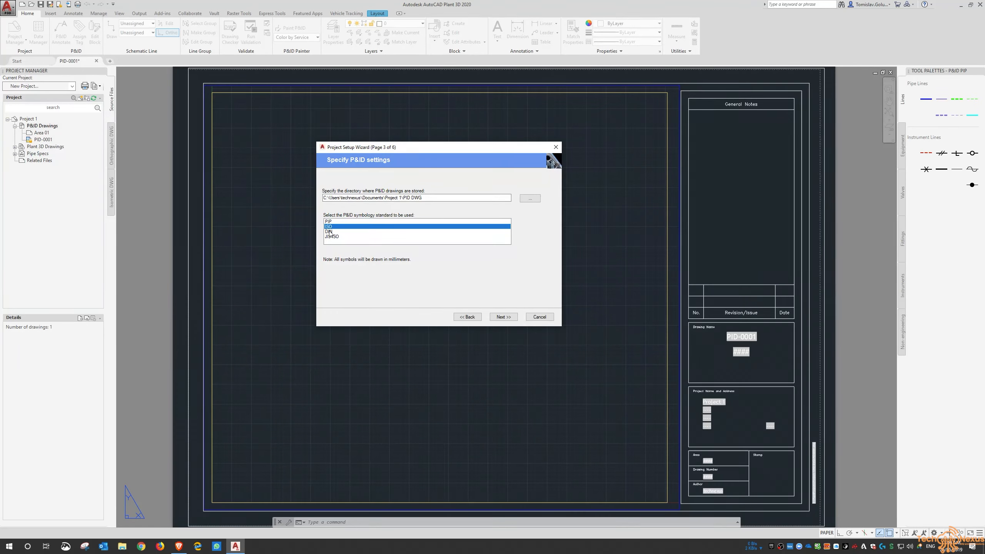
Select PIP as the P&ID symbology standard and accept the default P&ID and Plant 3D directory settings.
click(329, 232)
click(338, 237)
click(349, 221)
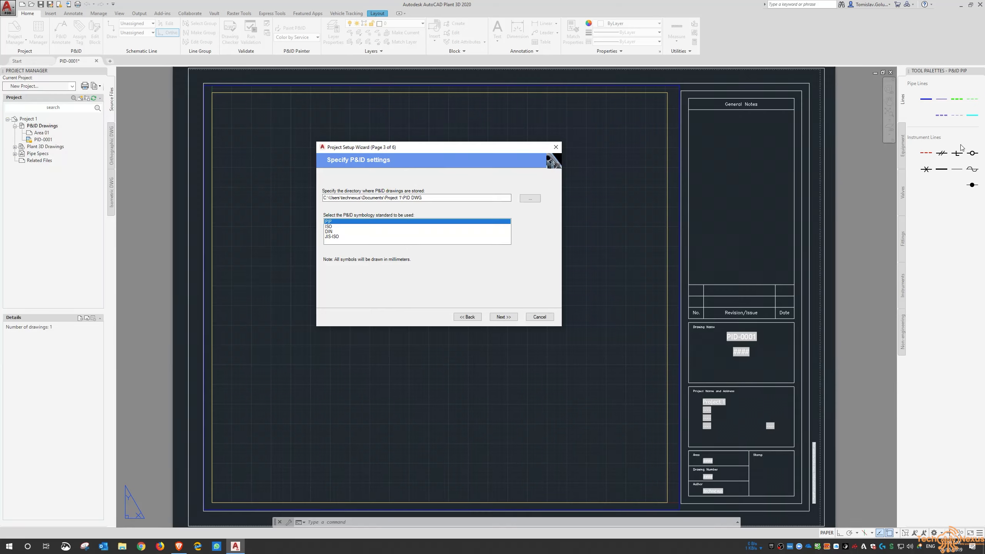
click(504, 317)
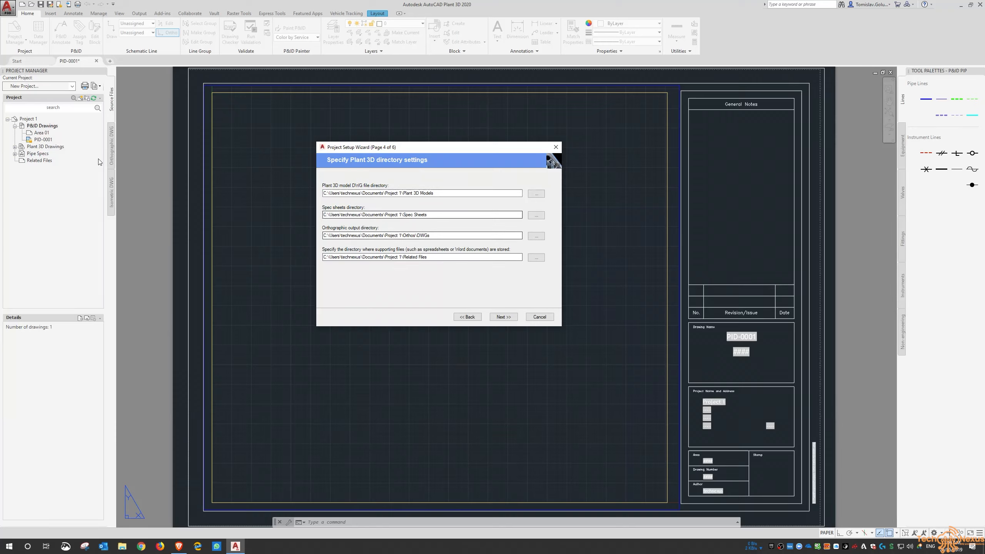
click(502, 317)
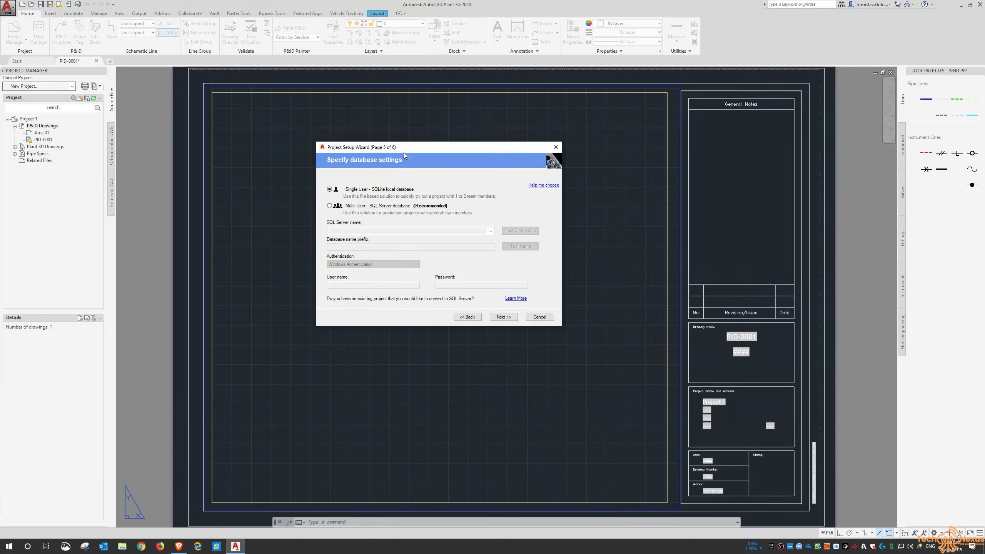
Keep the Single User SQLite local database option, continue to the final wizard page and cancel the project creation.
drag(413, 149, 420, 149)
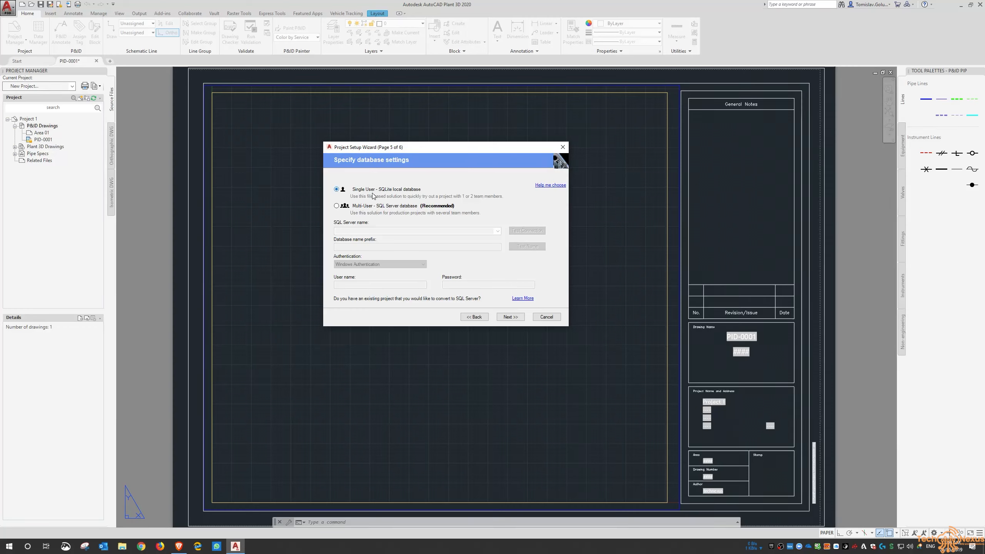
drag(433, 147, 440, 140)
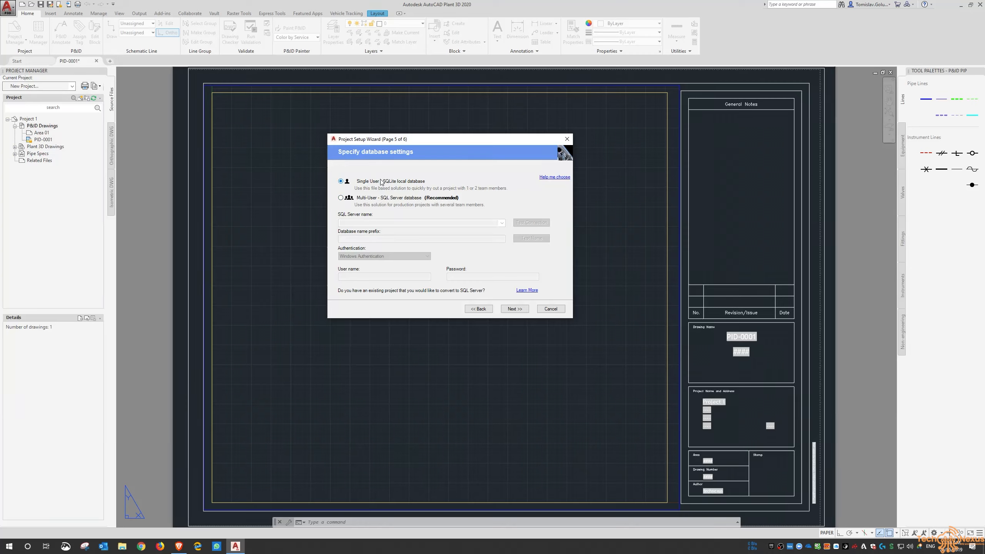
drag(432, 139, 427, 131)
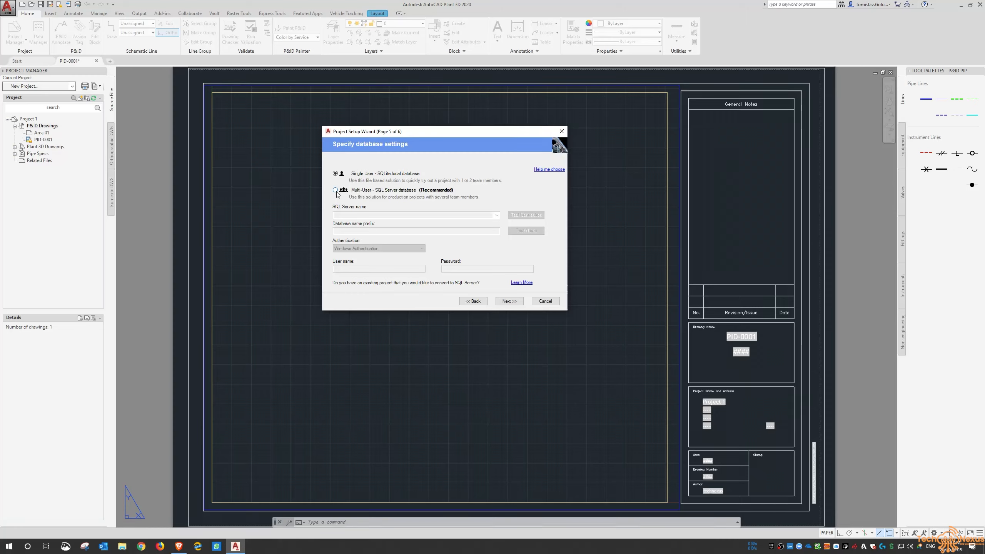
drag(458, 137, 452, 135)
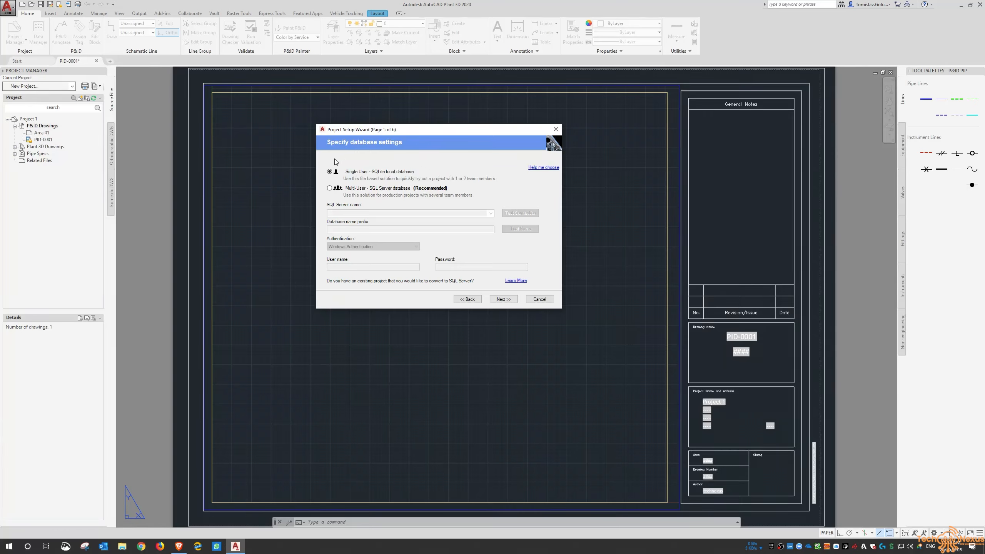
click(499, 299)
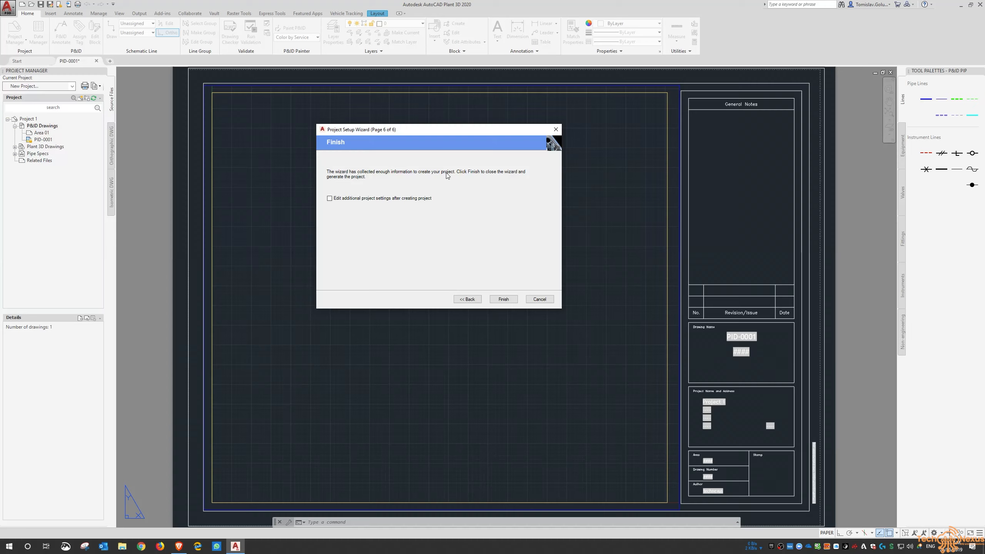
click(538, 300)
click(455, 243)
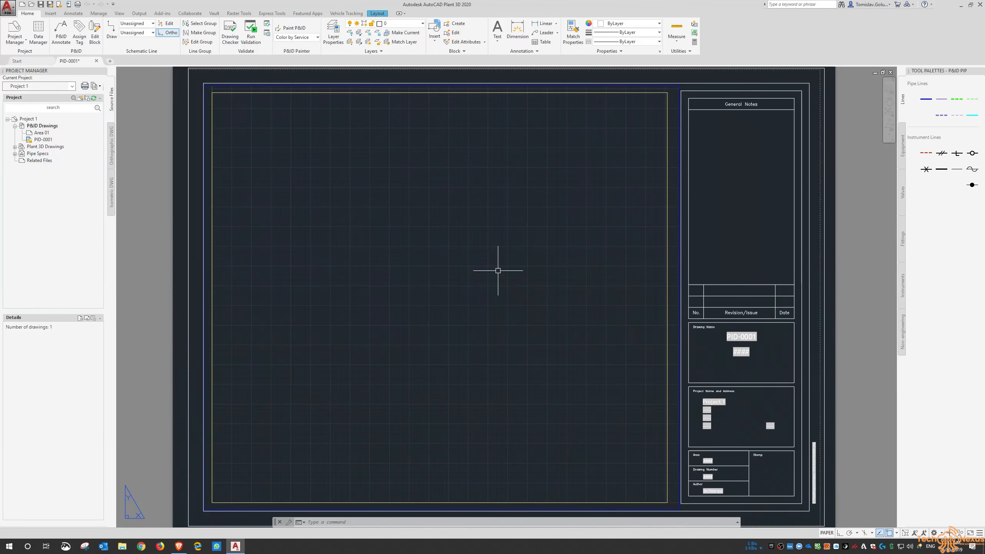
Open the Project Setup for Project 1 and examine its database settings.
right_click(34, 120)
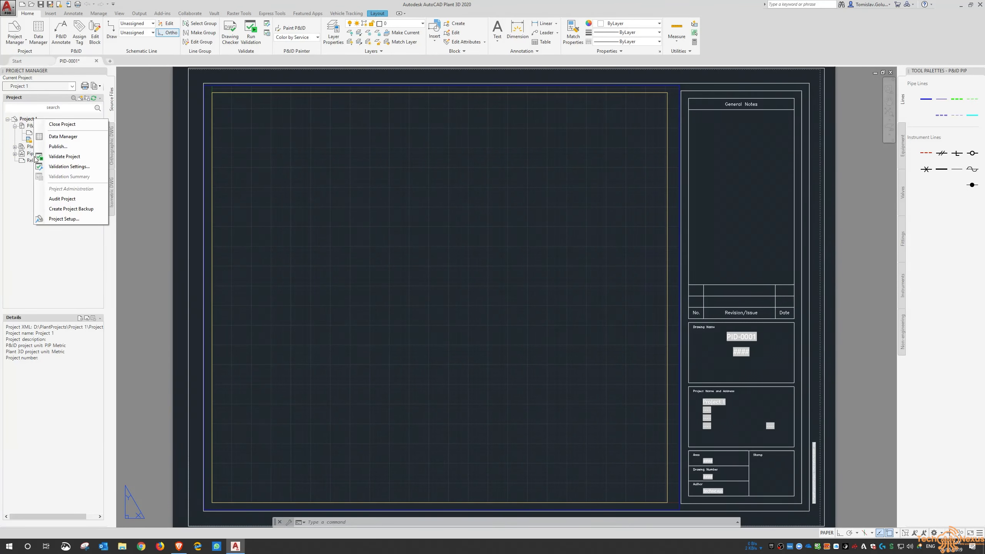
click(44, 220)
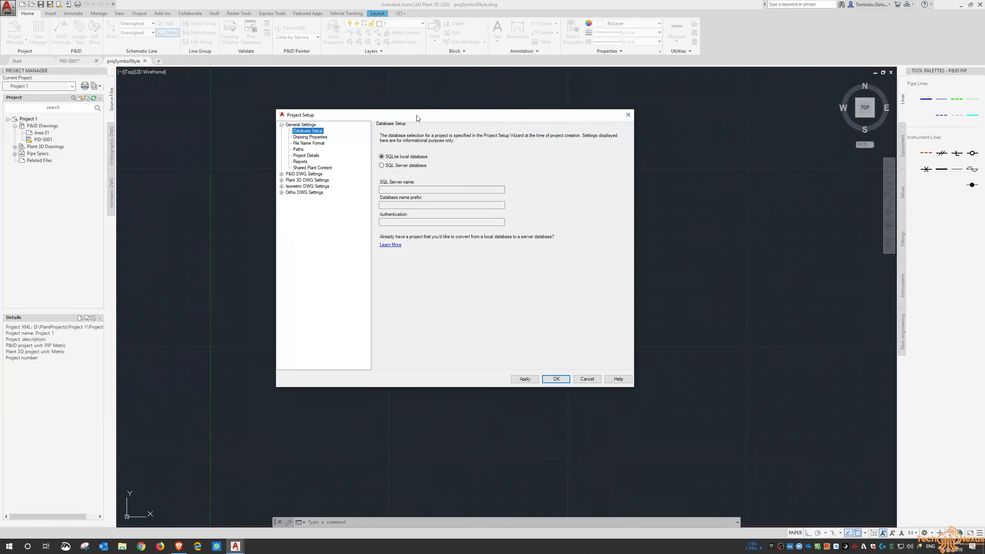
drag(417, 118, 451, 124)
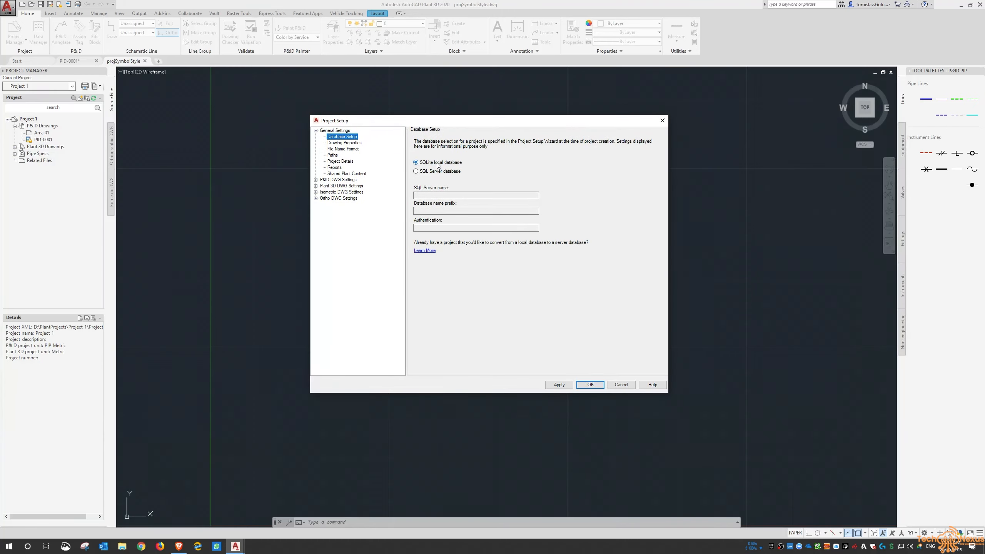
click(416, 173)
click(342, 137)
click(427, 164)
click(434, 212)
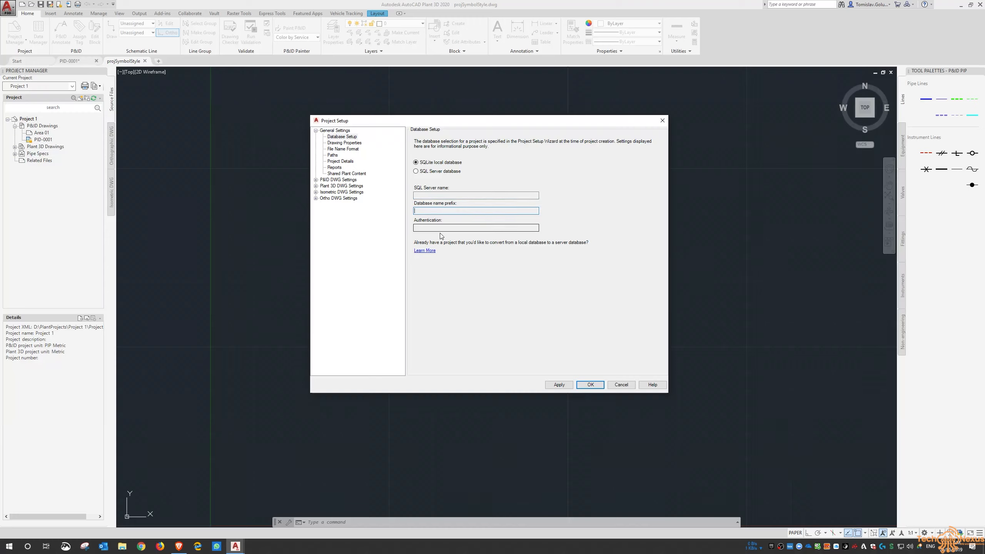
click(438, 228)
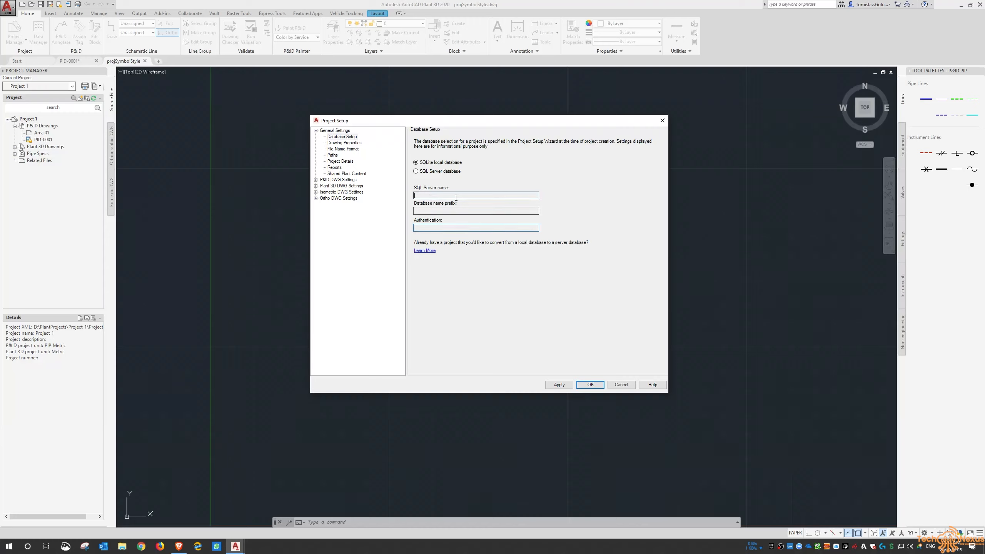
click(437, 195)
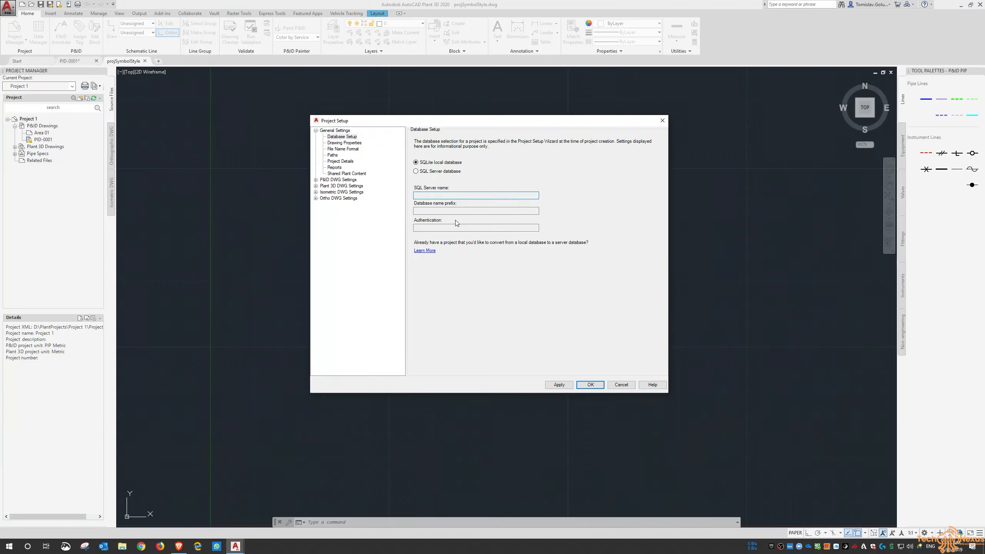
Examine the custom drawing properties settings and close the Project Setup without saving.
click(343, 143)
drag(476, 122, 458, 115)
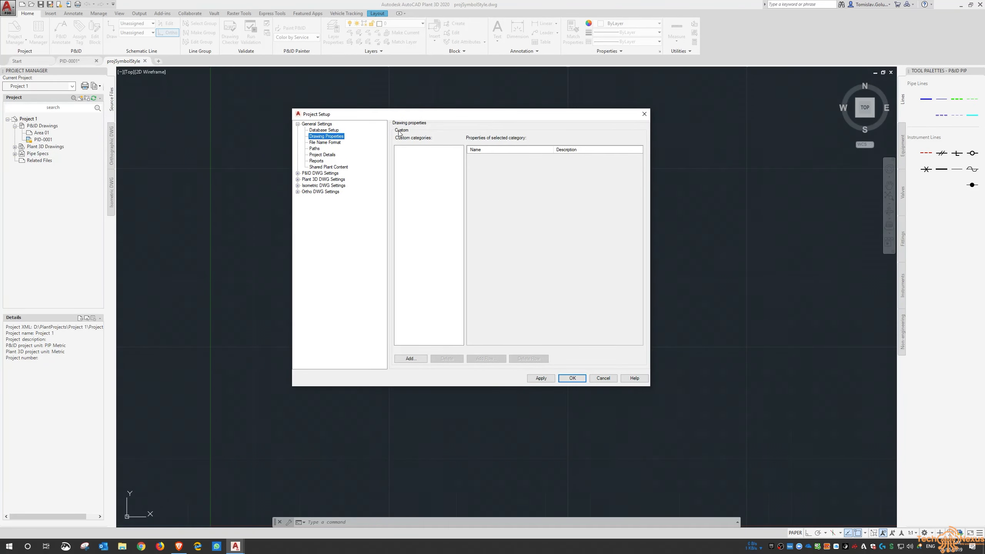
click(599, 379)
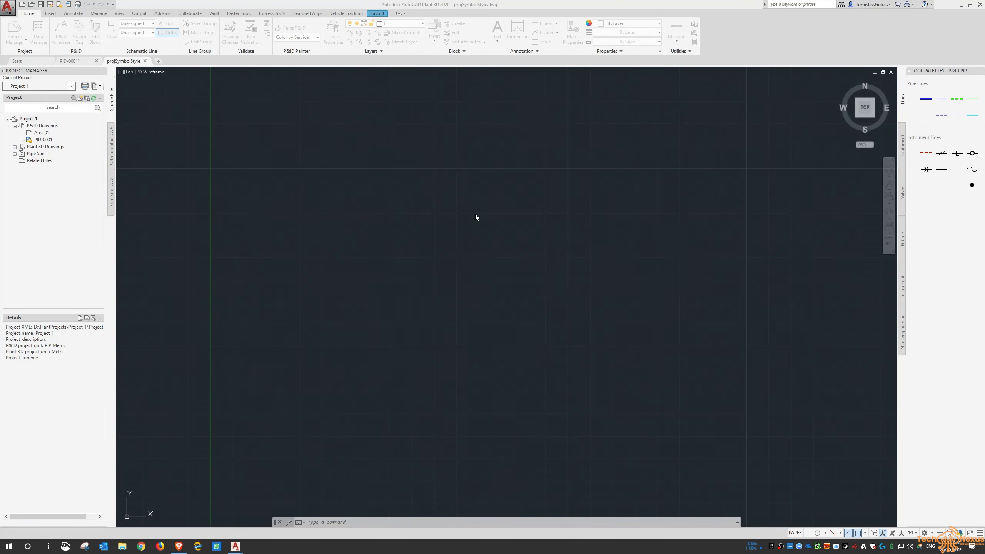
Open the properties of drawing PID-0001, enlarge the dialog to view all fields, and close it without changes.
right_click(38, 140)
click(62, 280)
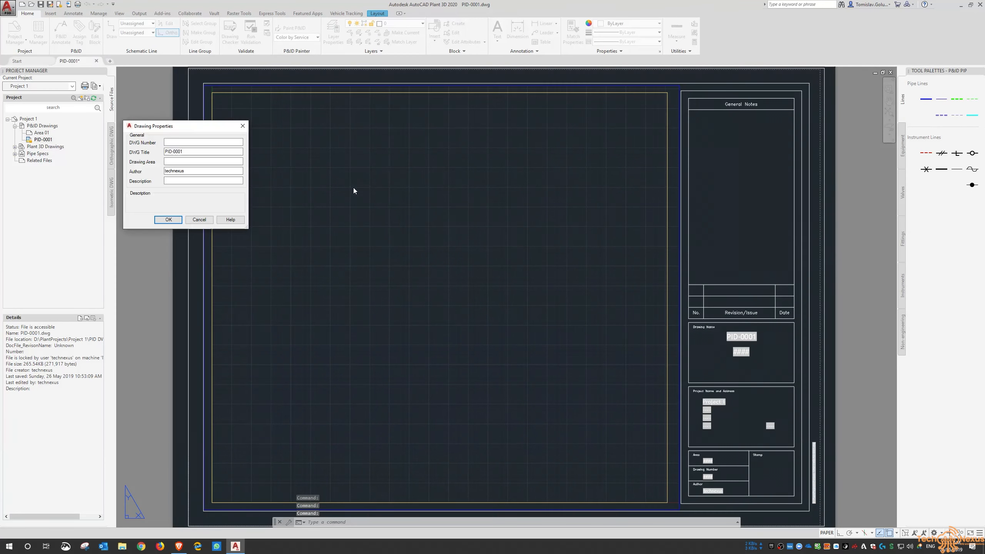
drag(204, 125, 275, 130)
drag(315, 229, 438, 310)
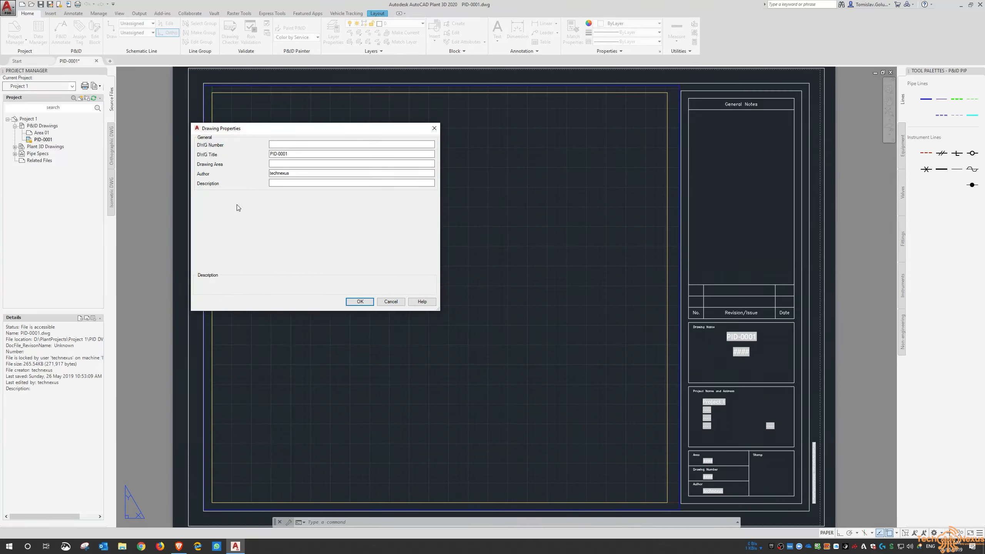
click(402, 301)
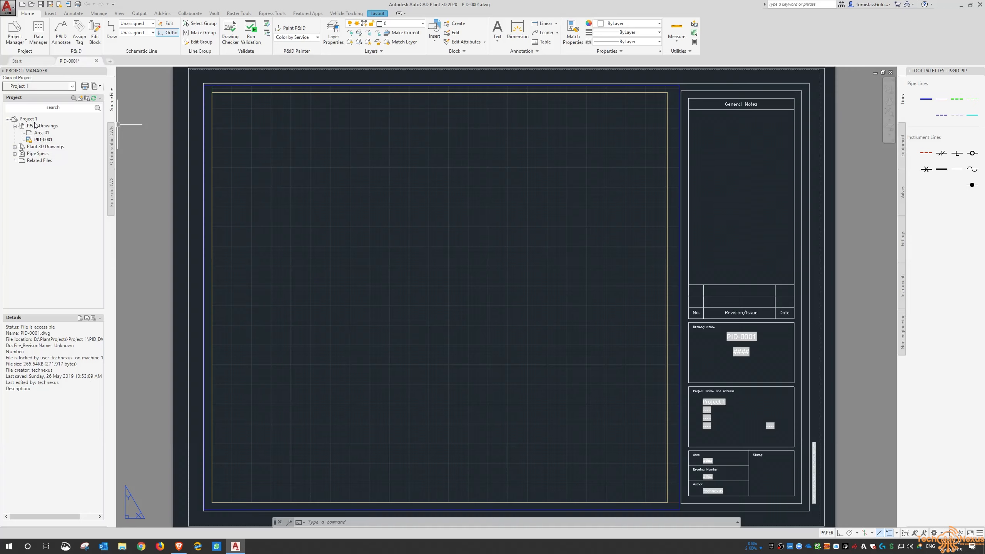
Open the Project Setup for Project 1 again and show its Drawing Properties settings.
click(34, 120)
right_click(34, 120)
click(68, 221)
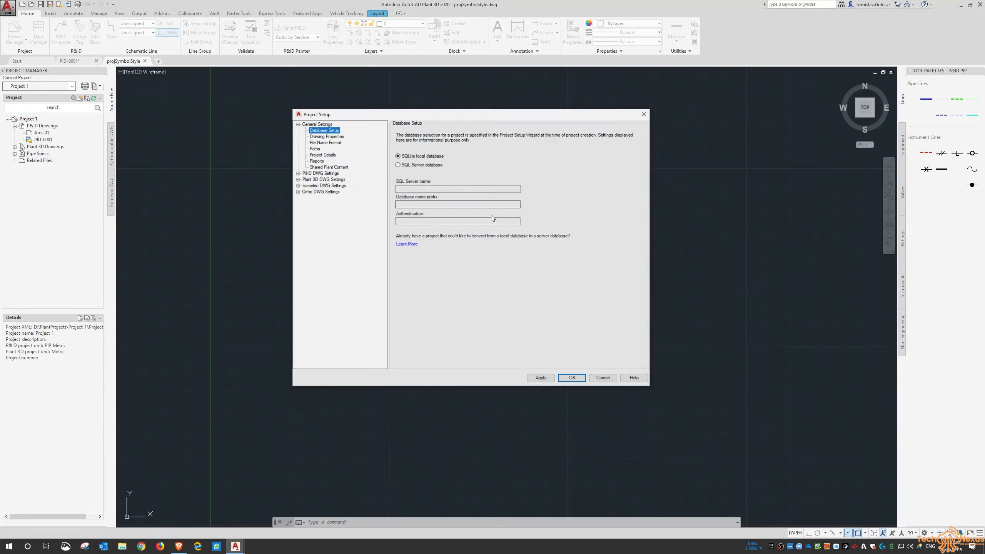
click(313, 137)
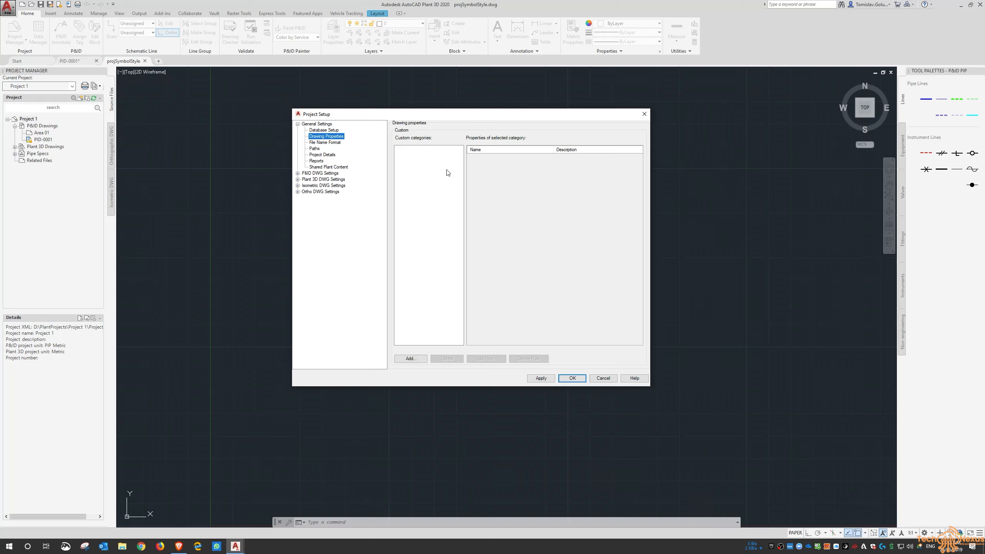
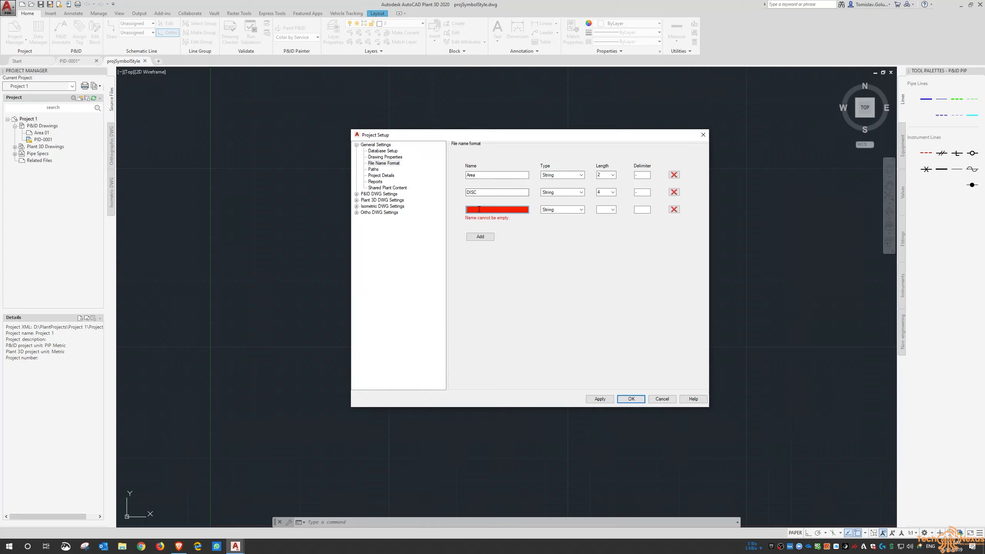
Name the third file name format field Number, choose its length, and save the project setup.
text(Number)
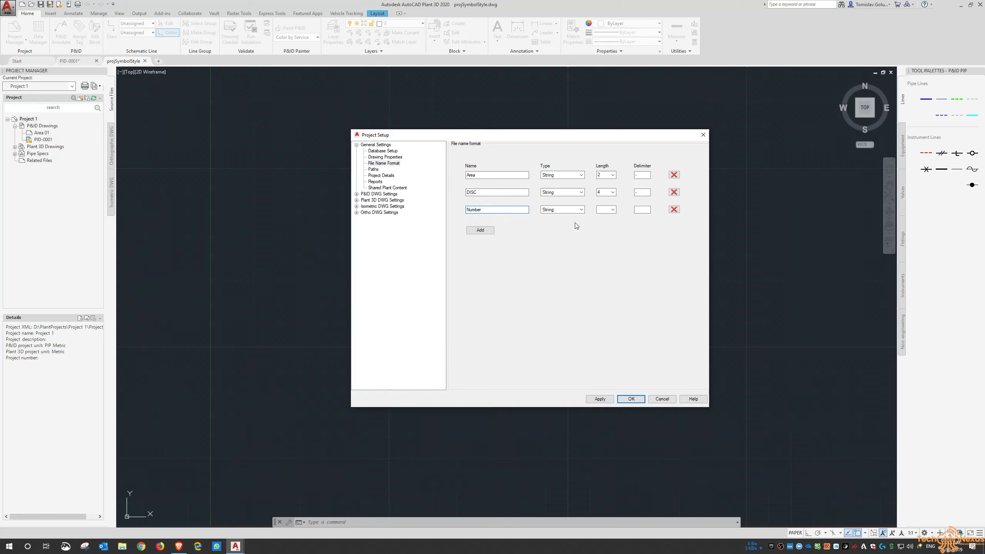
click(612, 210)
click(605, 233)
click(494, 192)
click(628, 398)
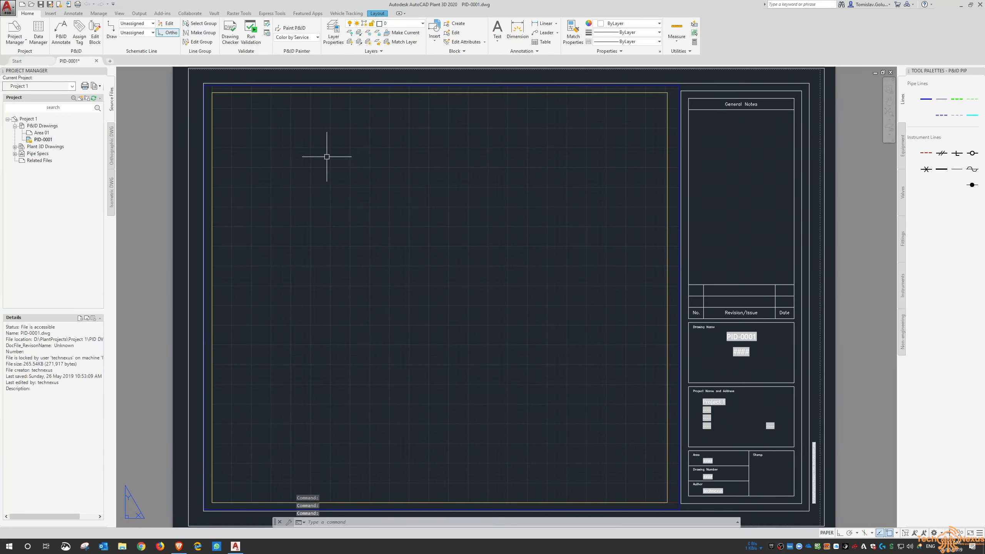
Create a new drawing under P&ID Drawings with Area 01, DISC PID and Number 0001.
click(41, 126)
right_click(41, 127)
click(69, 133)
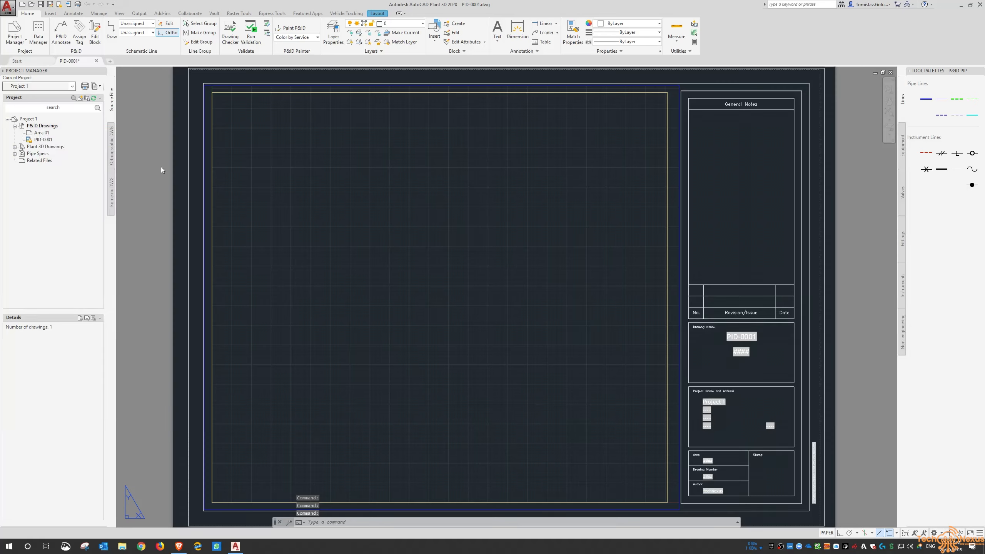
drag(80, 14, 375, 133)
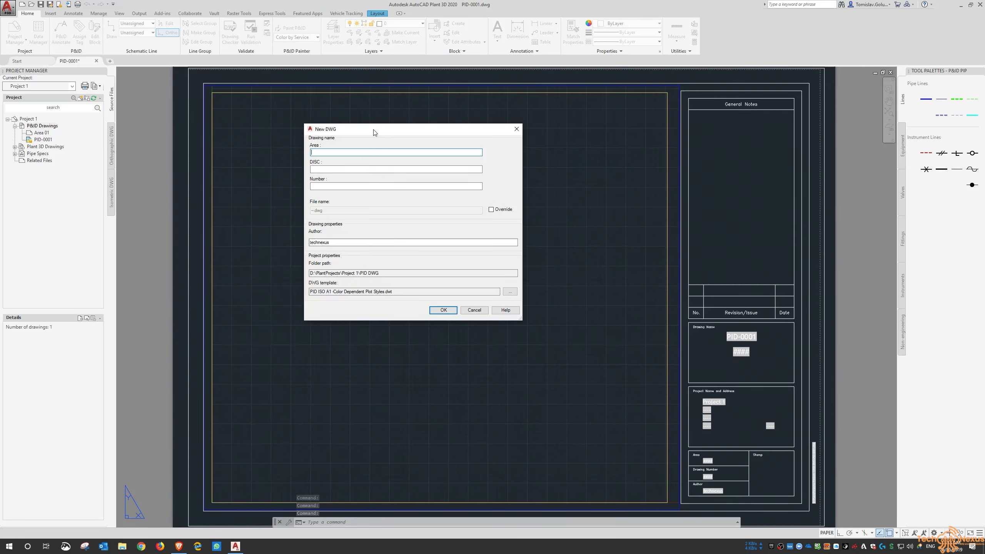
text(01)
key(Tab)
text(PID)
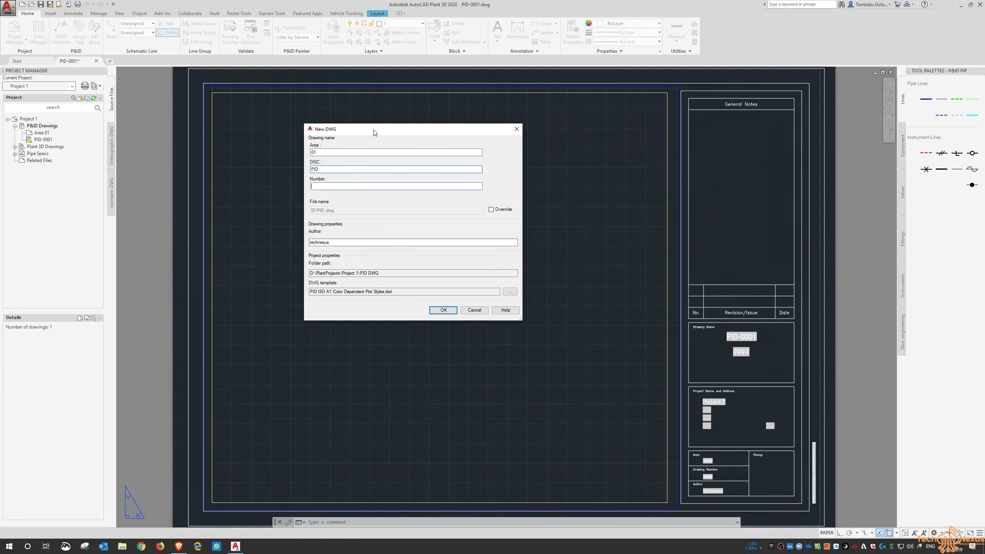
key(Tab)
text(0001)
click(443, 310)
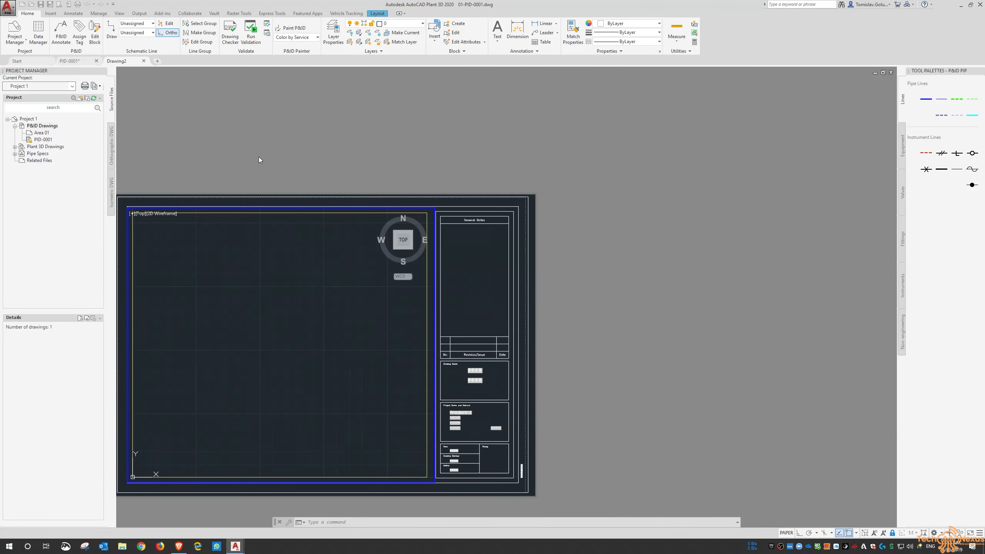
Create a new drawing under Plant 3D Drawings with Area 01, DISC PIP and Number 0001.
right_click(53, 153)
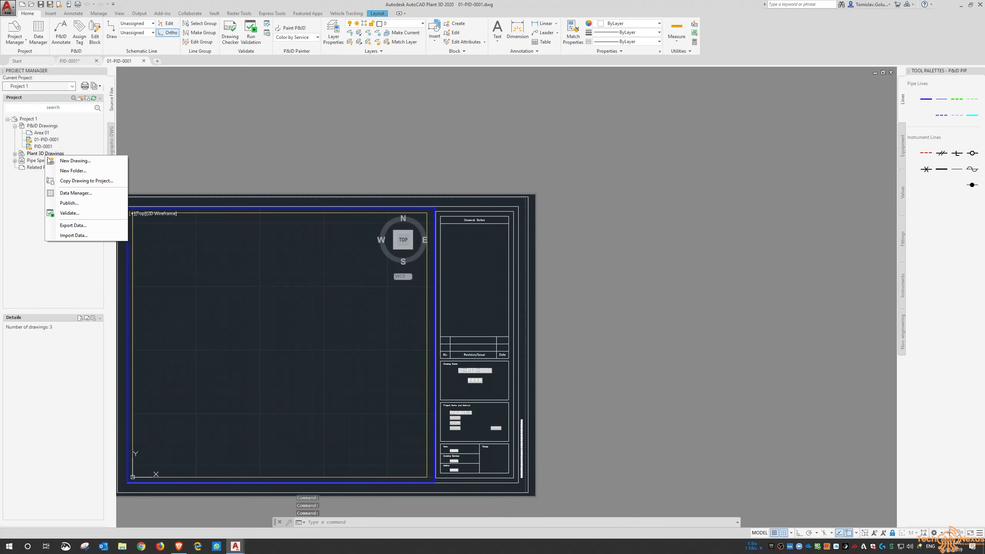
click(156, 174)
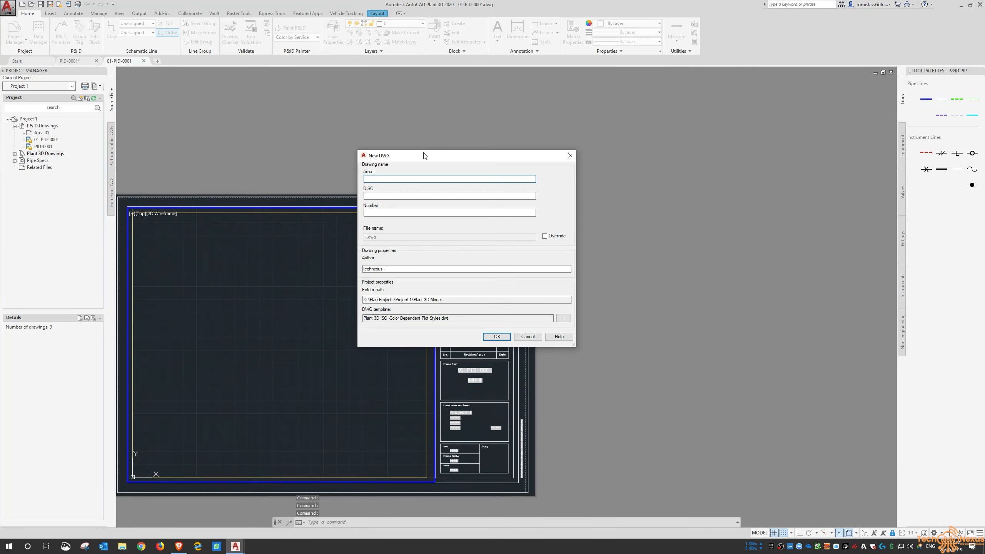
text(PIP)
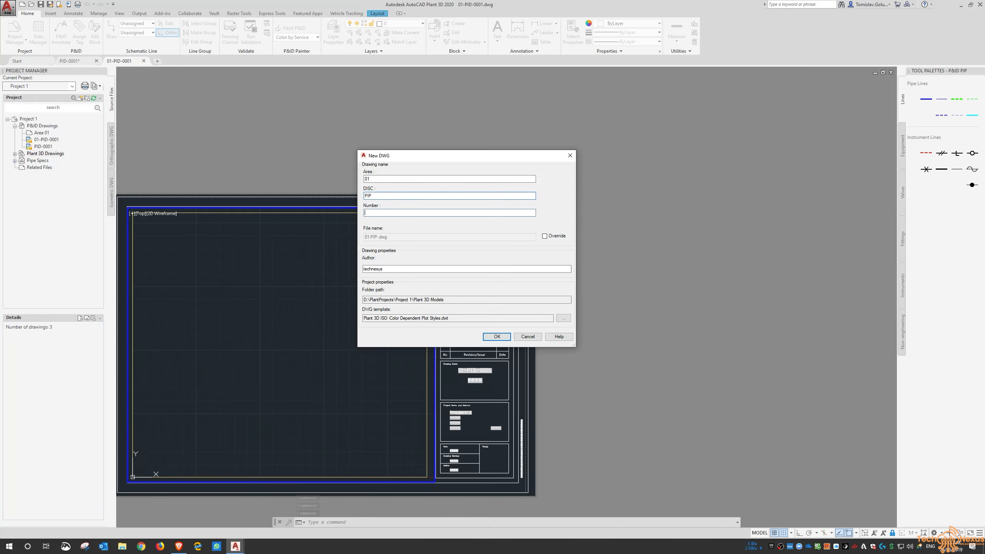
key(Tab)
text(0001)
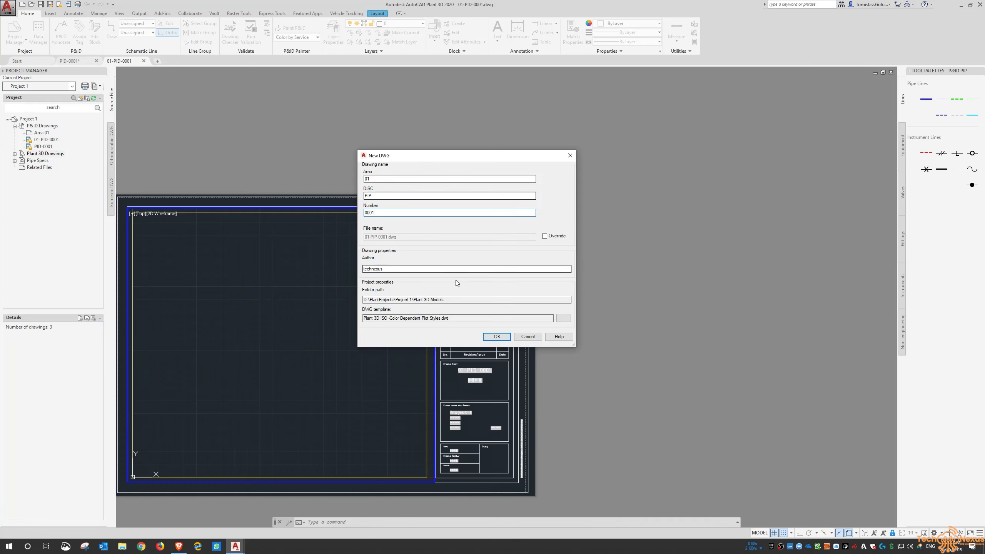
click(496, 336)
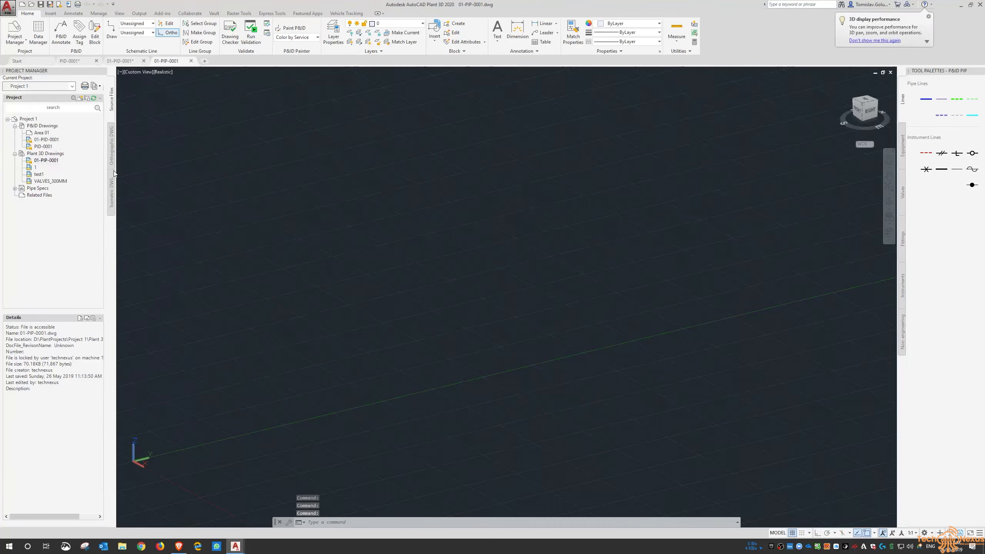
Try the file name override option for a new drawing under Plant 3D Drawings and cancel its creation.
click(47, 153)
right_click(46, 153)
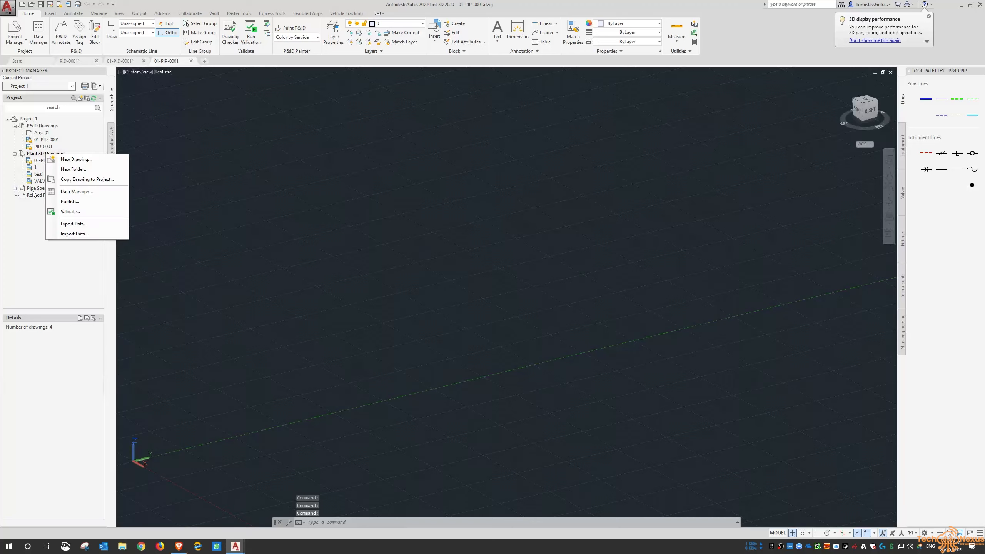
click(76, 159)
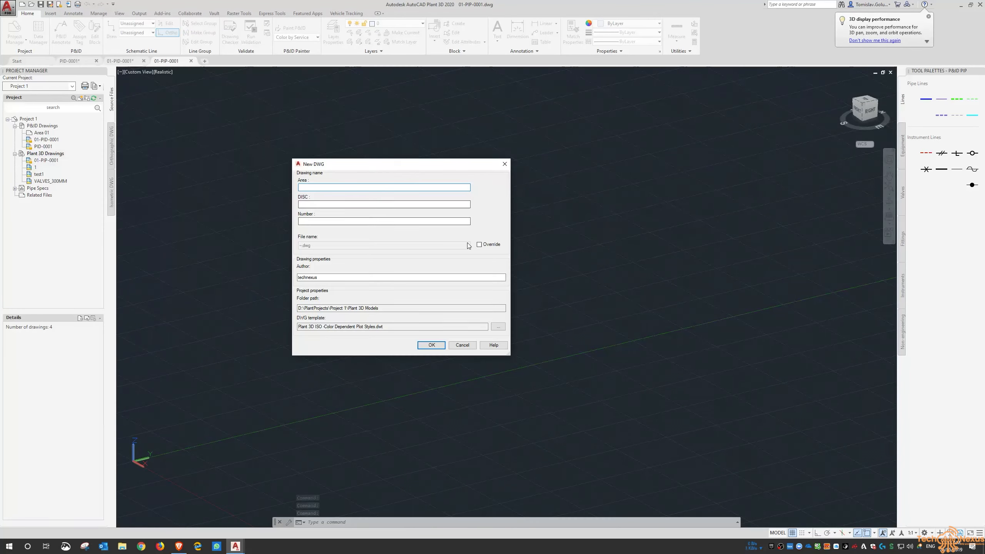
click(479, 244)
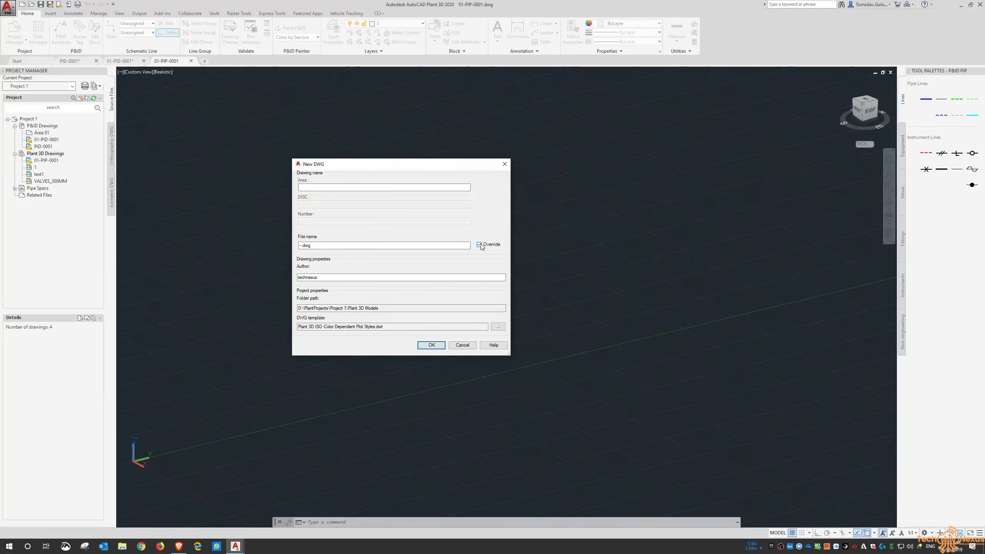
click(481, 244)
click(462, 345)
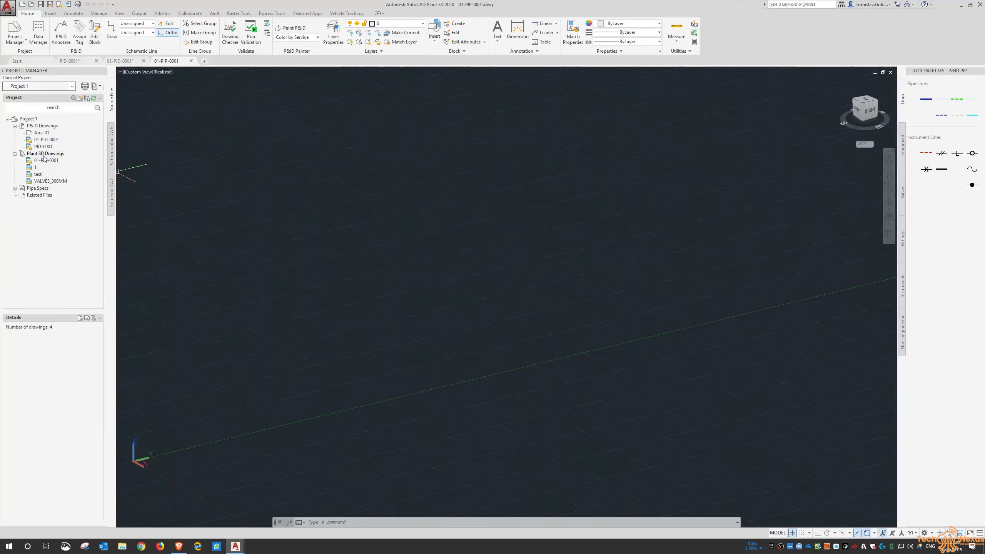
Collapse Plant 3D Drawings and show the Paths settings in Project 1's Project Setup.
click(15, 154)
right_click(29, 119)
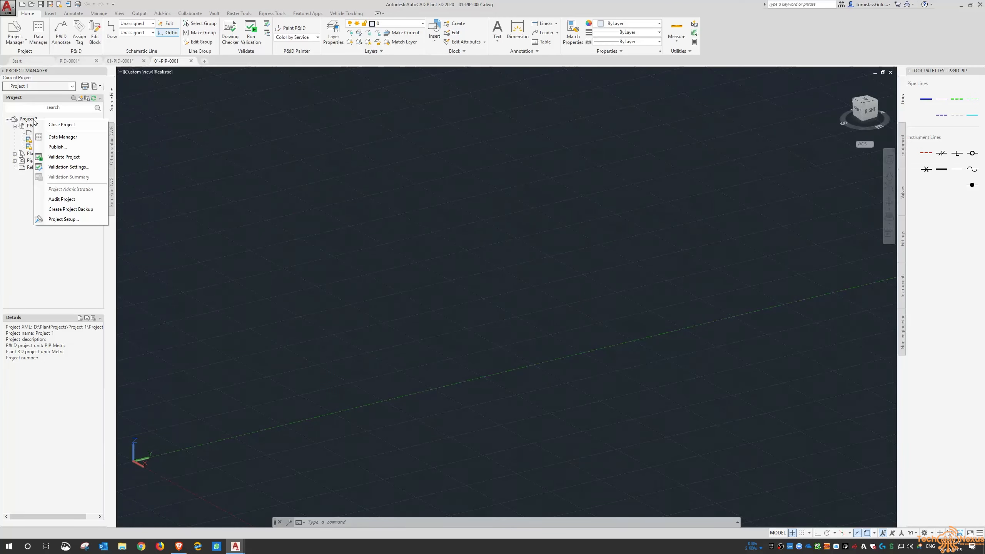
click(77, 221)
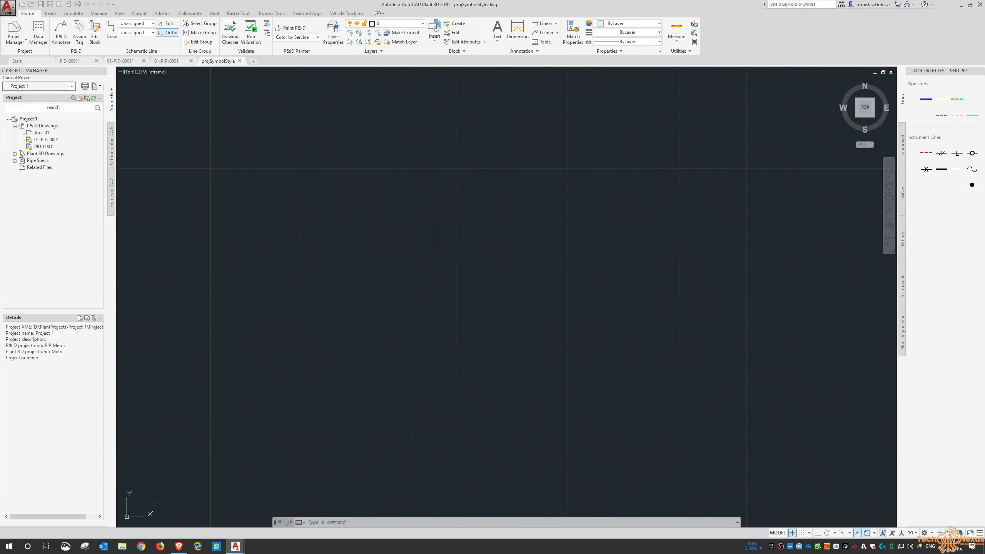
click(373, 169)
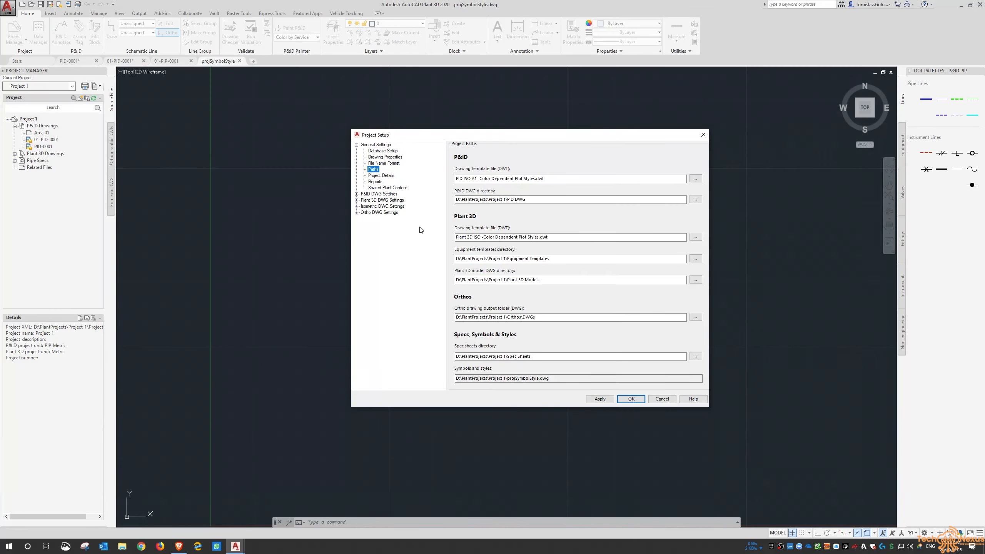
drag(485, 136, 406, 91)
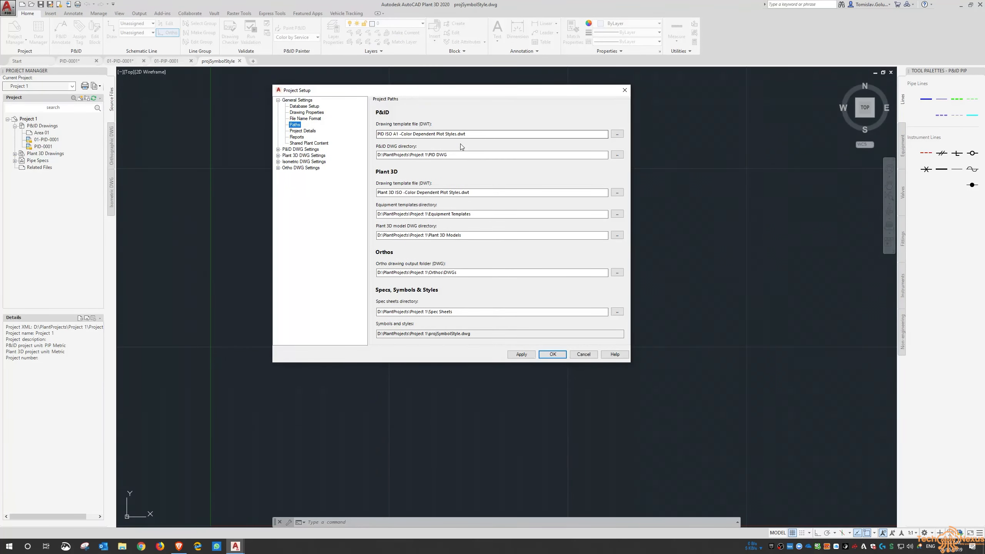
Examine the drawing template files and directories set for P&ID, Plant 3D and Orthos in the project paths.
drag(452, 156, 376, 158)
drag(486, 134, 376, 138)
drag(474, 134, 346, 138)
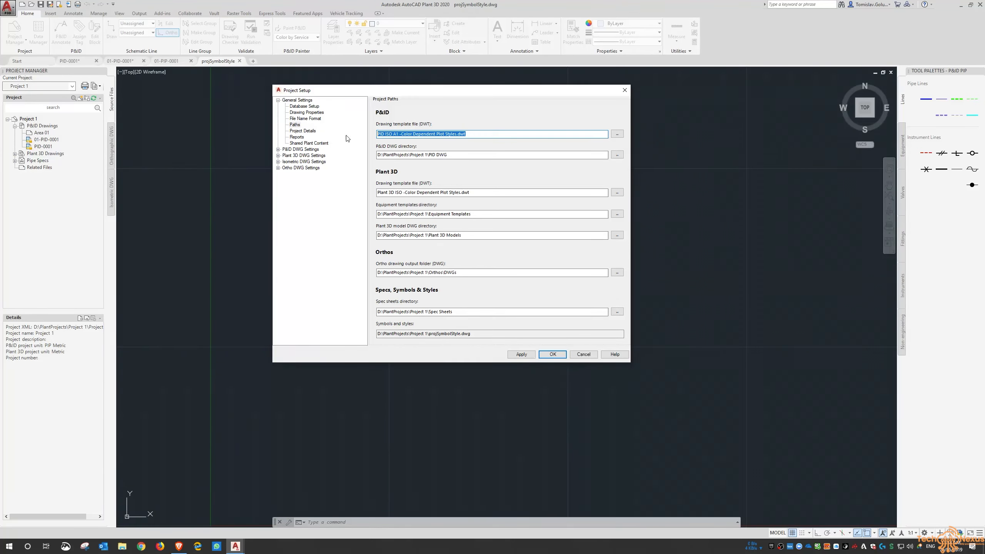
click(484, 135)
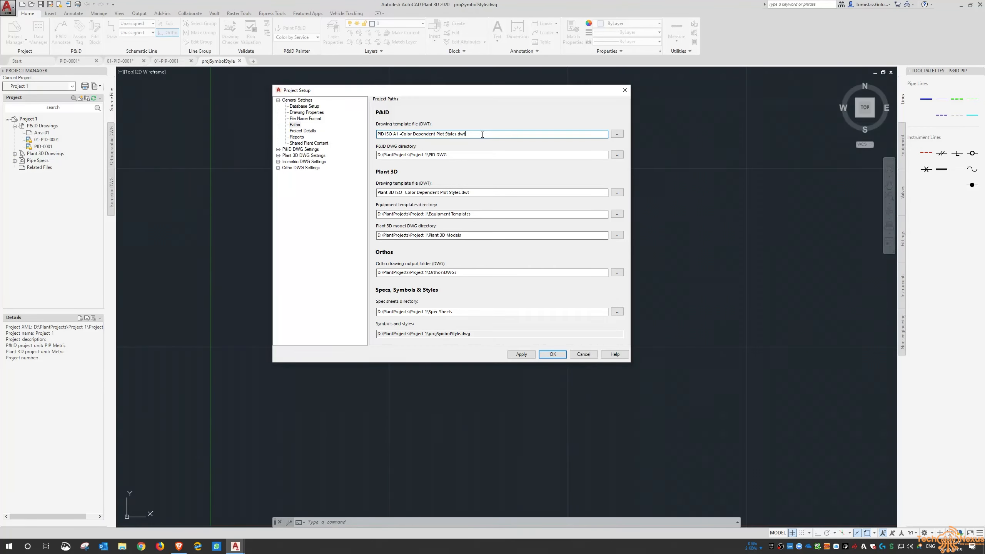
click(493, 190)
drag(493, 190, 374, 193)
drag(489, 213, 376, 216)
drag(467, 235, 375, 236)
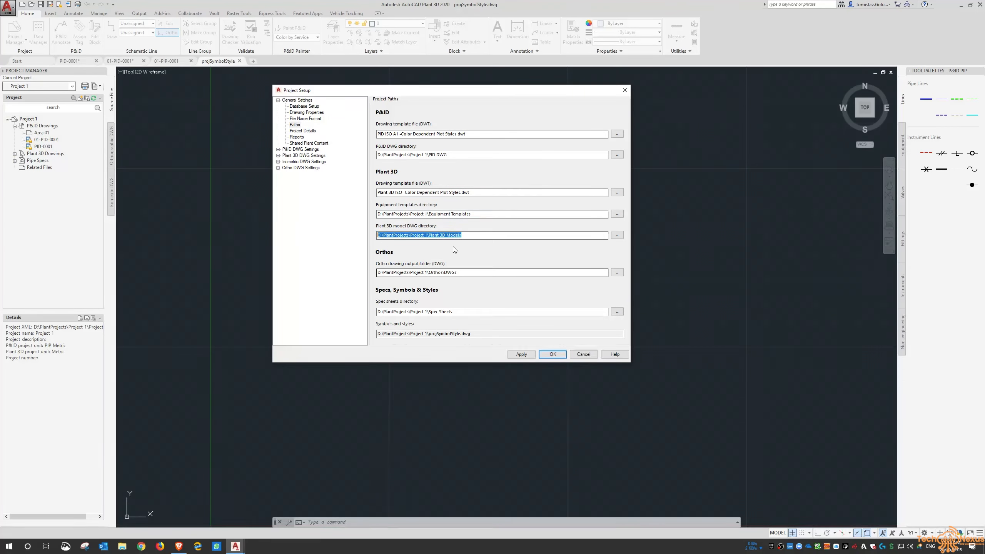
drag(463, 273, 376, 272)
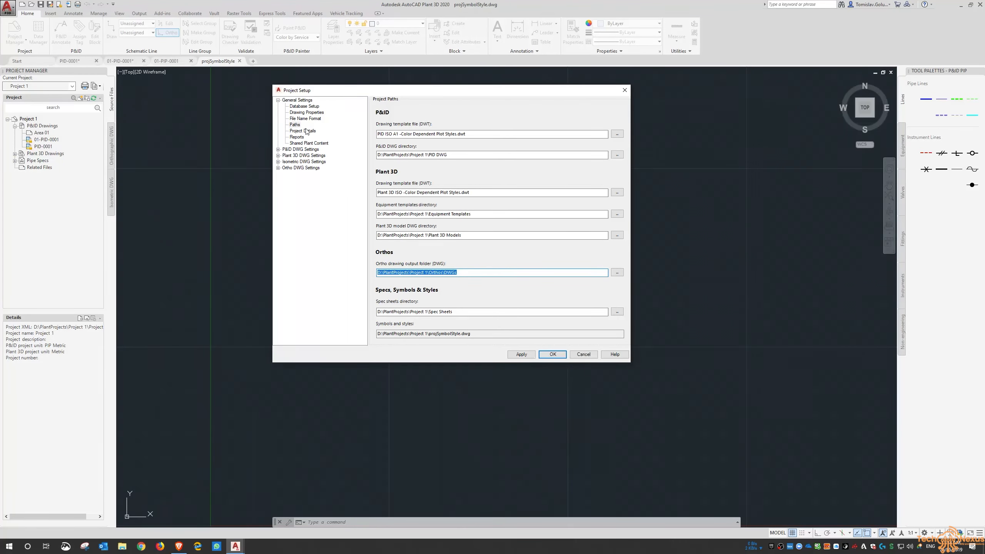
click(477, 154)
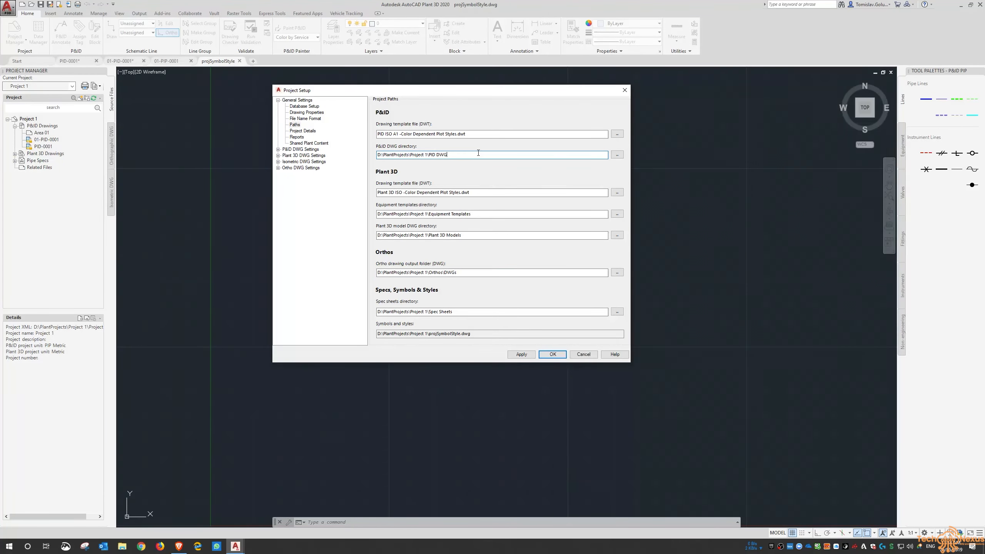
drag(478, 154, 357, 154)
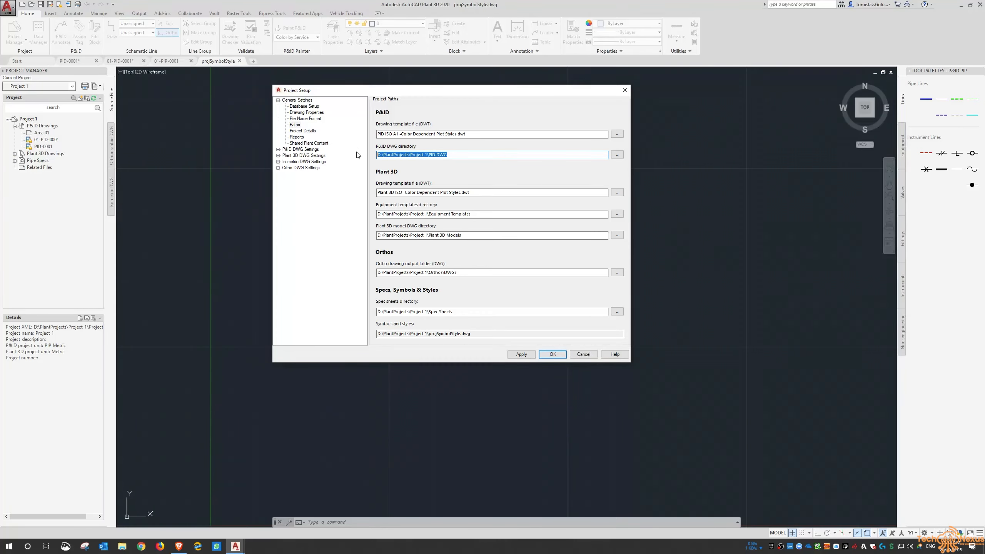
click(462, 155)
drag(472, 134, 367, 139)
click(476, 134)
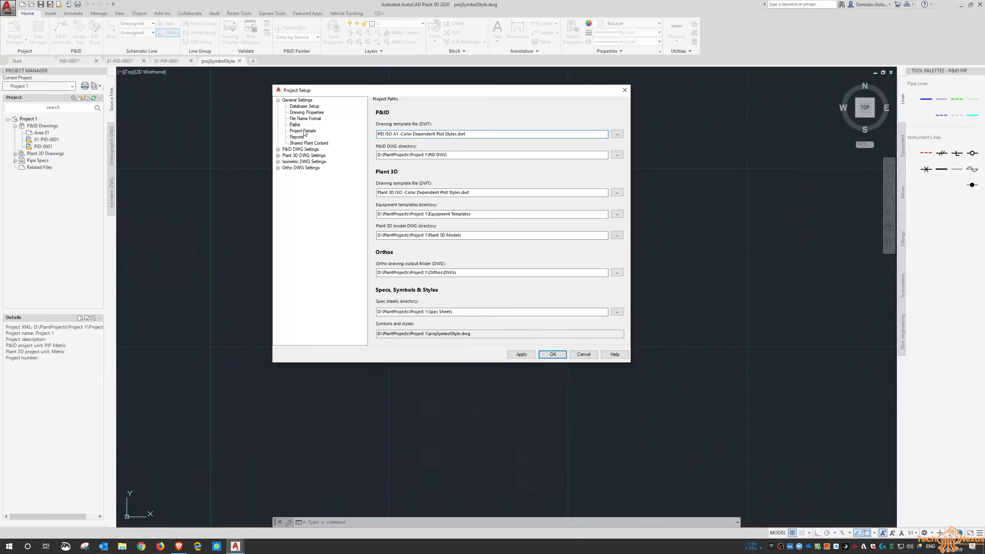
Show the Project Details settings and examine the general properties and the Project Data and Client Information custom categories.
click(304, 131)
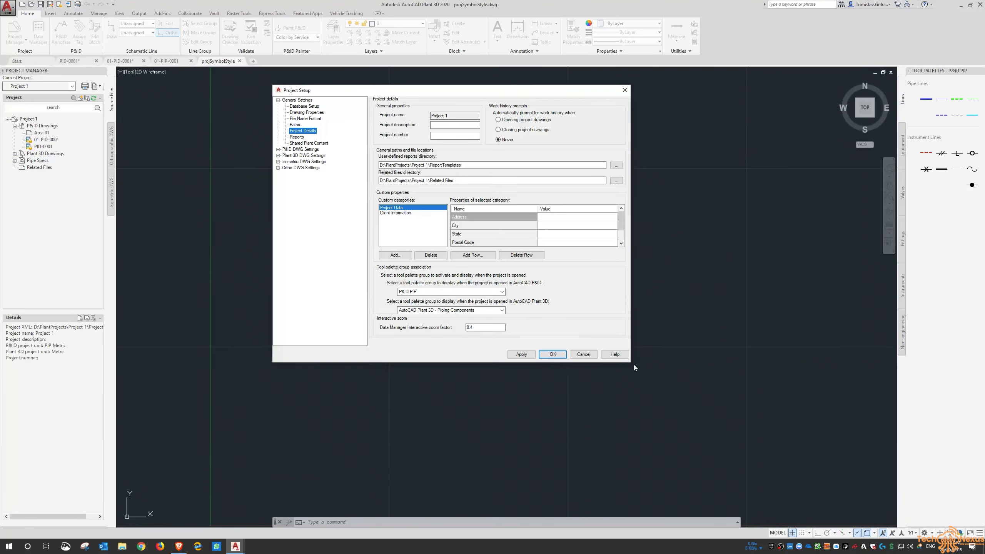
drag(633, 364, 765, 443)
click(489, 126)
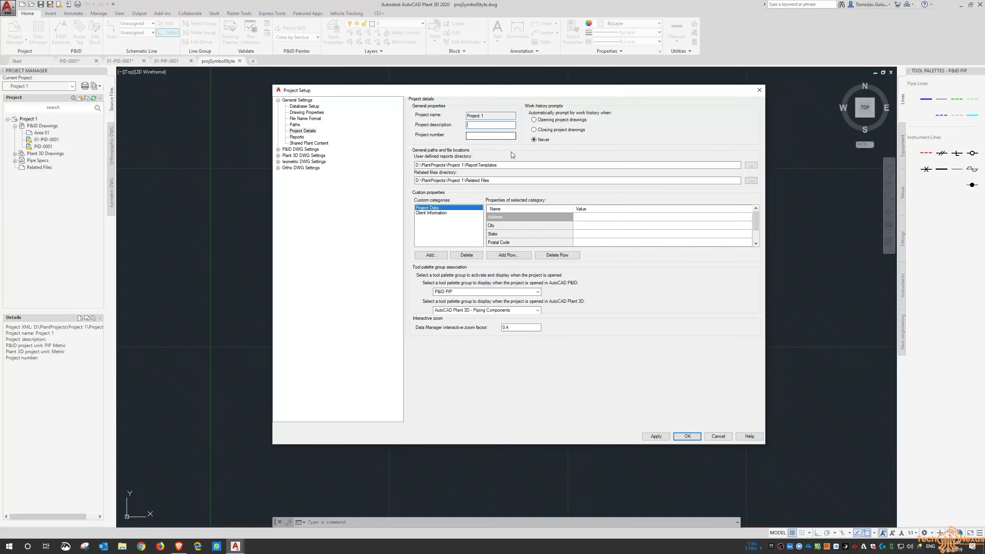
click(494, 116)
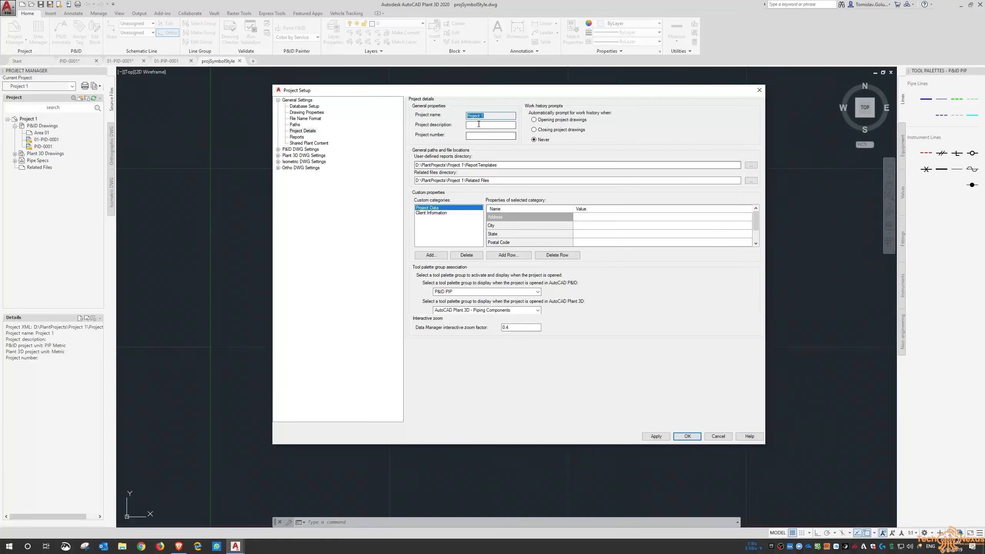
click(494, 136)
click(448, 214)
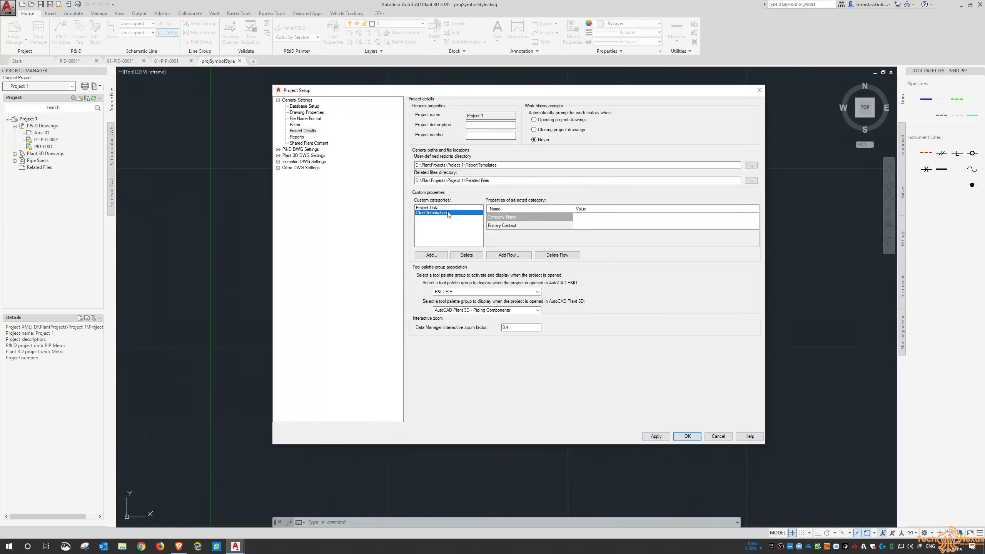
click(448, 209)
click(451, 213)
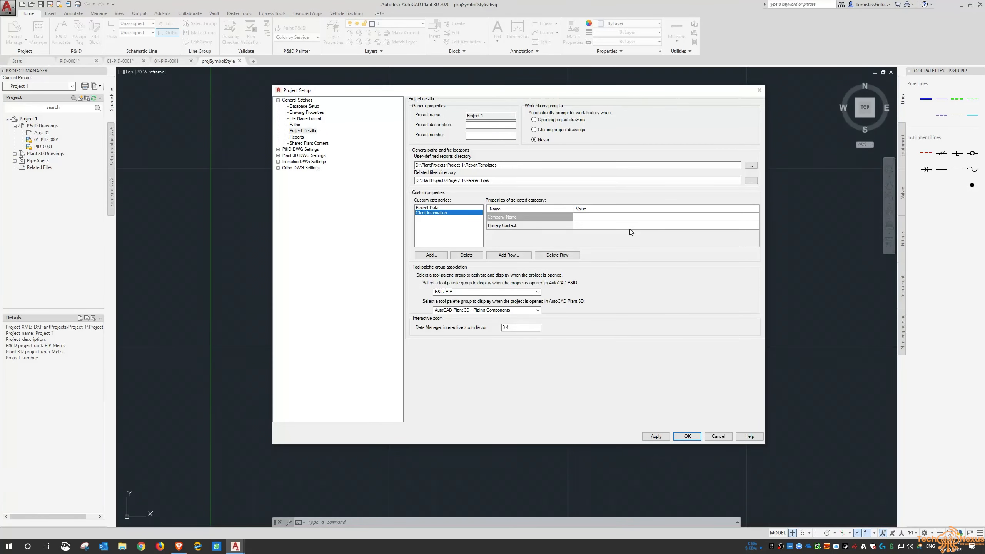
click(462, 208)
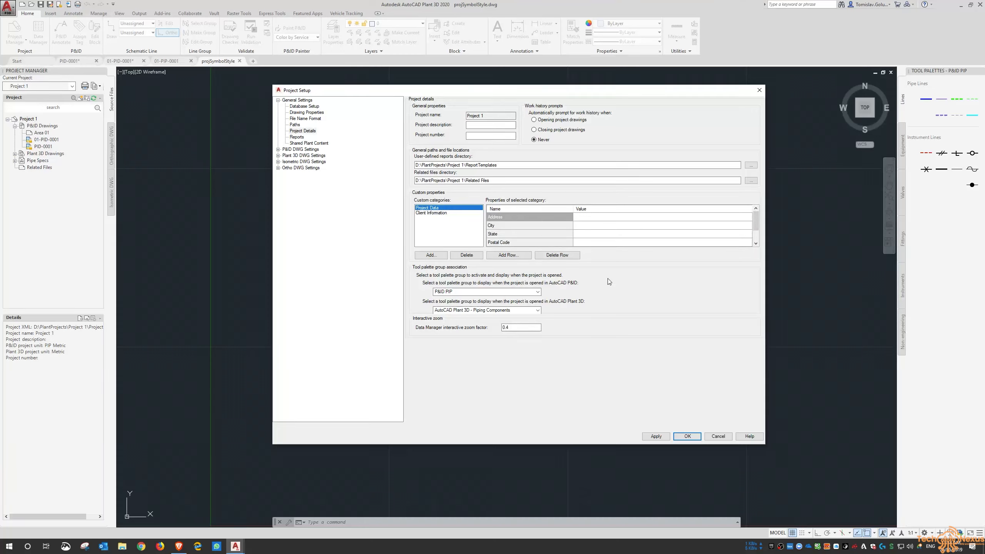
Review the tool palette groups available for opening the project in AutoCAD P&ID and AutoCAD Plant 3D.
click(537, 292)
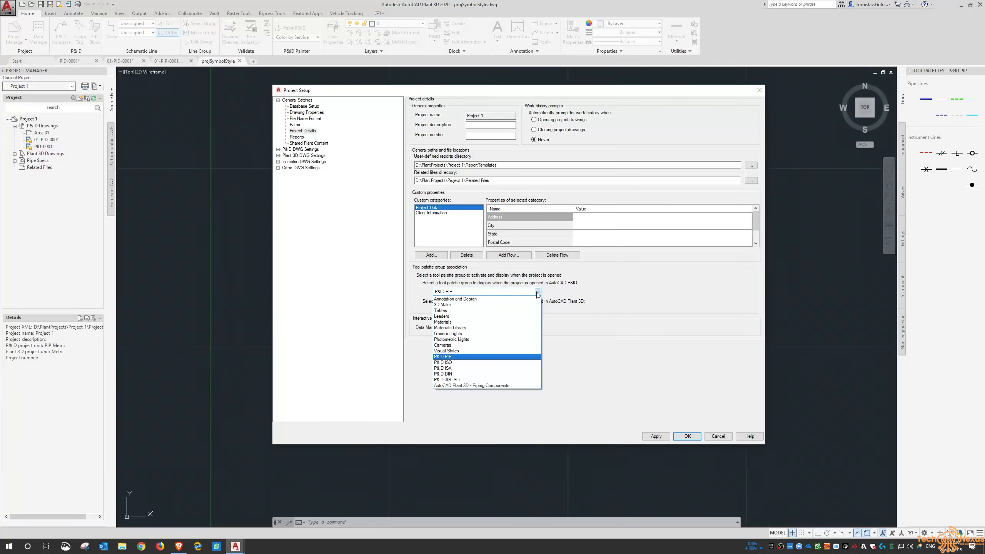
click(537, 293)
click(539, 291)
click(539, 291)
click(538, 310)
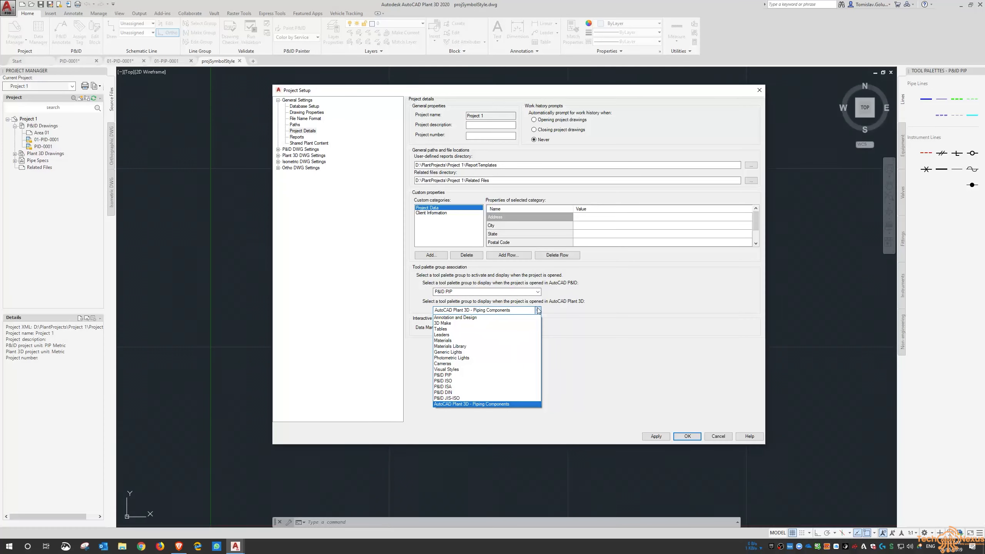
click(538, 311)
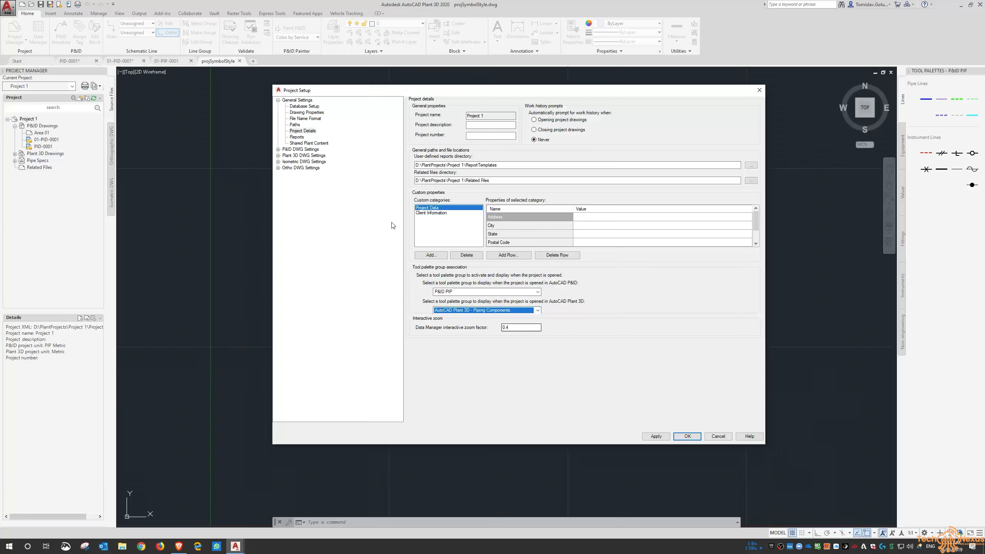
Show the project Reports settings and preview the columns of the defined reports, from Control Valve List to Valve List.
click(297, 137)
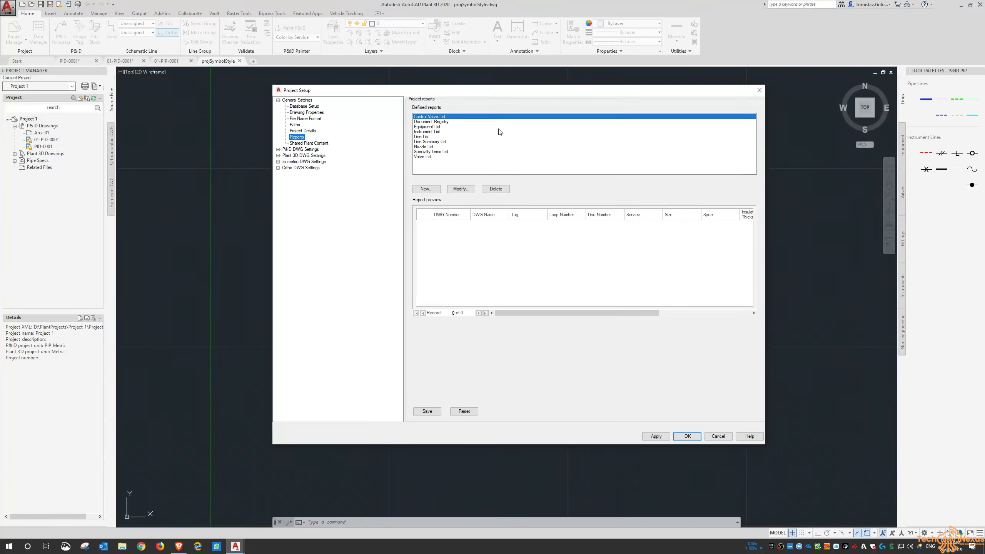
click(452, 122)
click(446, 128)
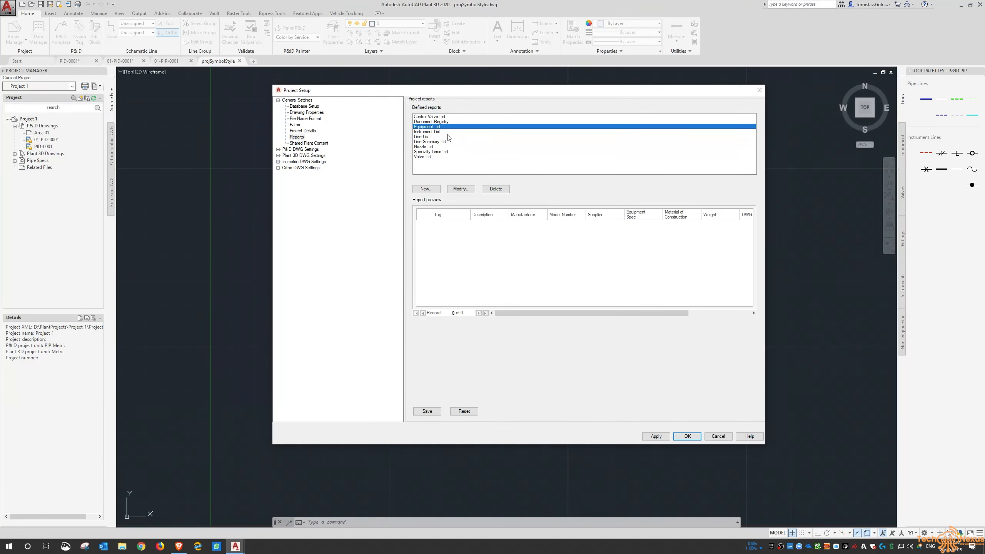
click(447, 132)
click(447, 137)
click(450, 142)
click(450, 147)
click(450, 151)
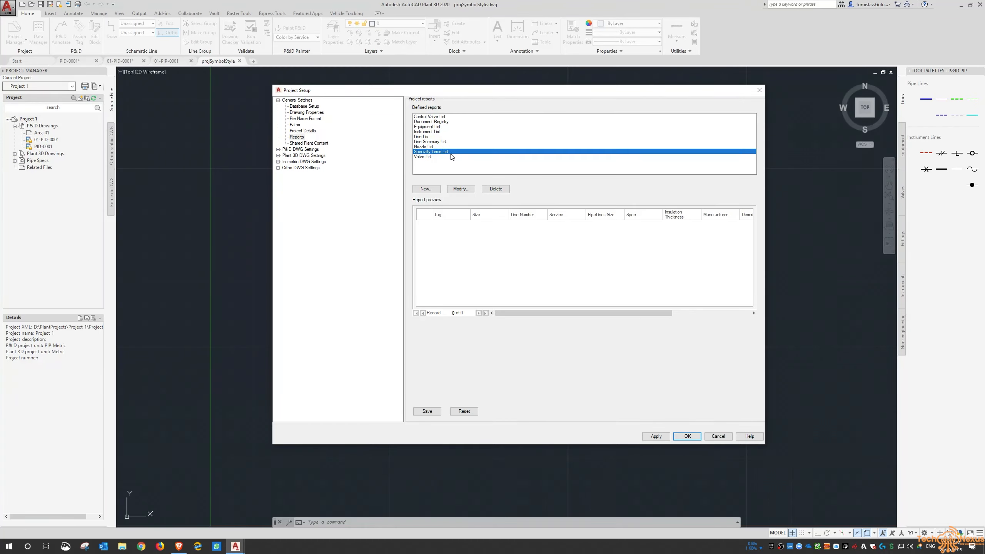
click(448, 156)
click(444, 136)
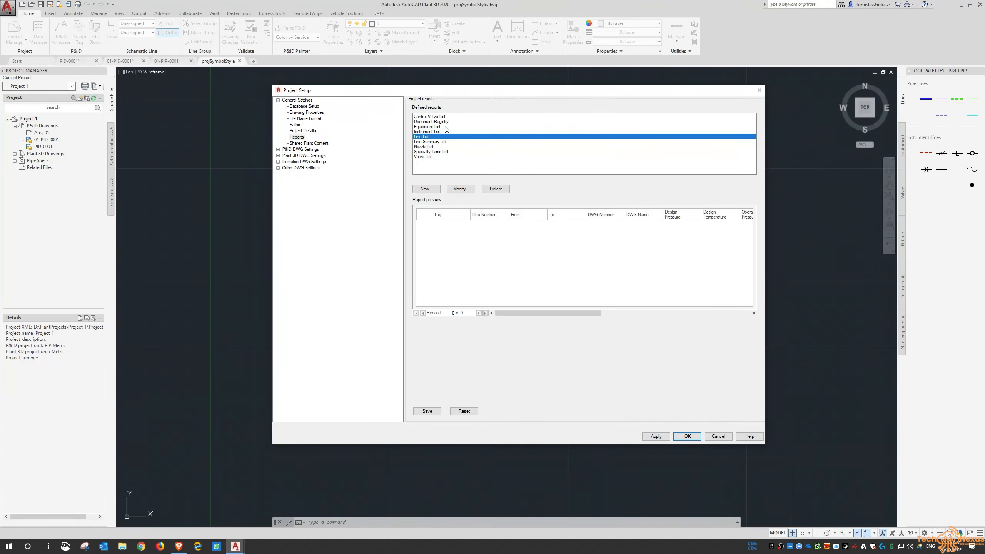
click(444, 121)
click(444, 118)
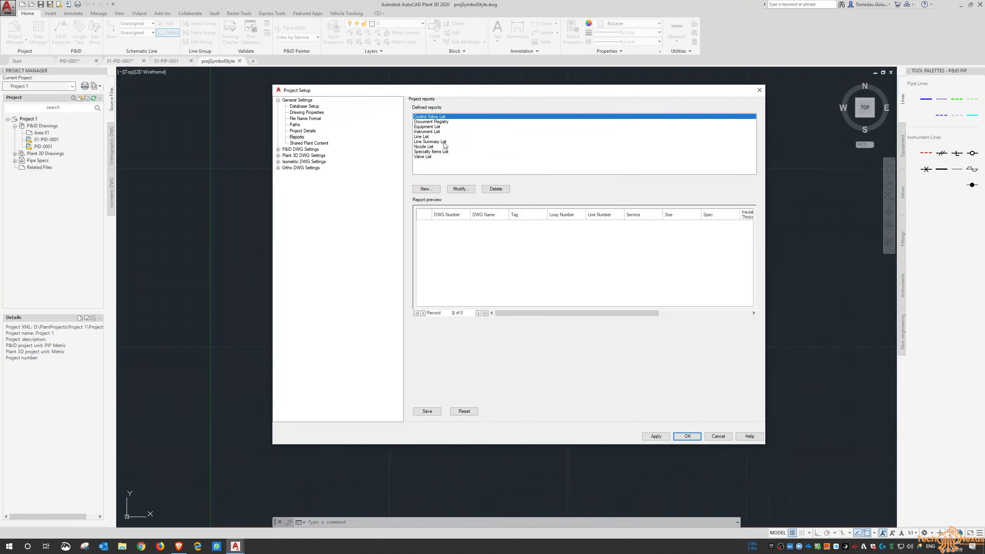
Open the Valve List report for modification, inspect its included properties and their order, and close it.
click(438, 157)
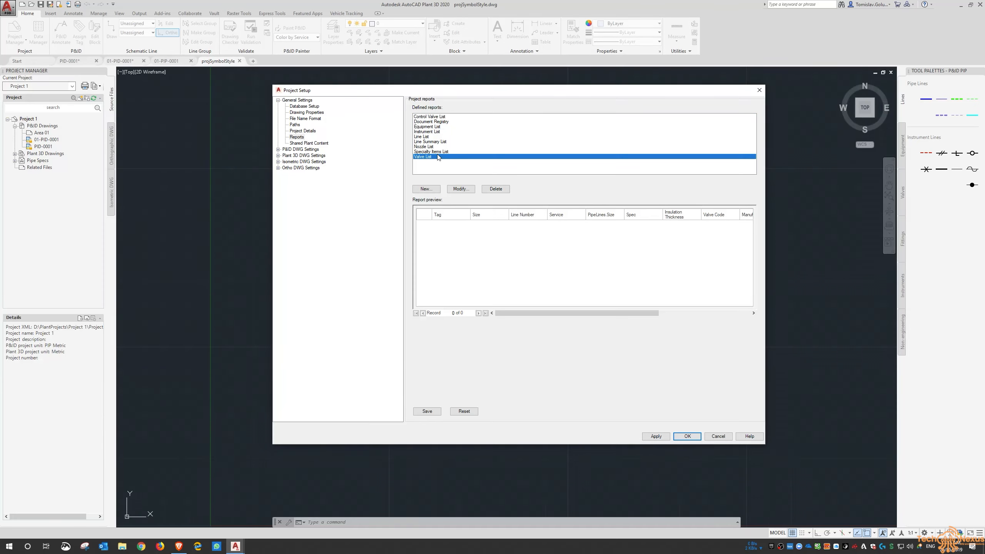
click(460, 188)
drag(591, 288, 721, 384)
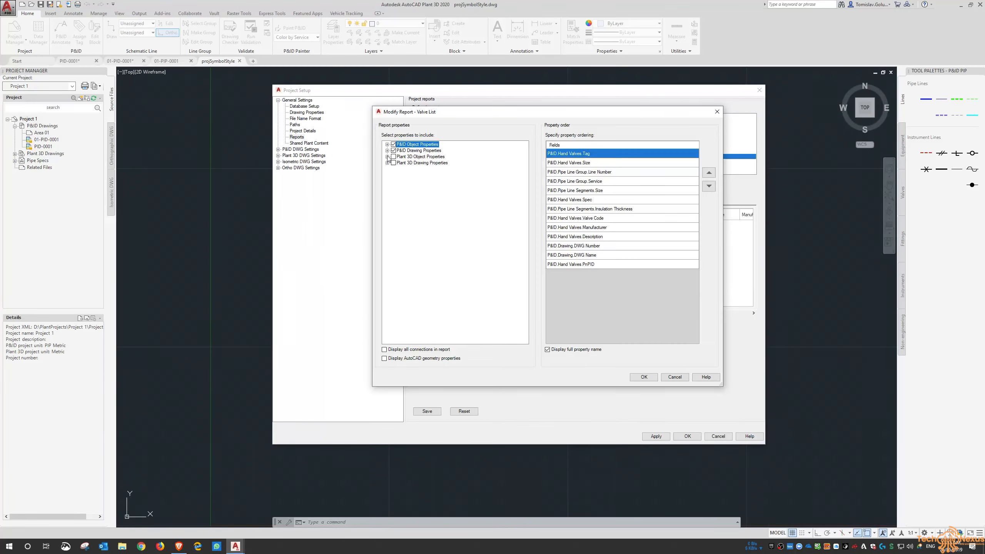
click(644, 377)
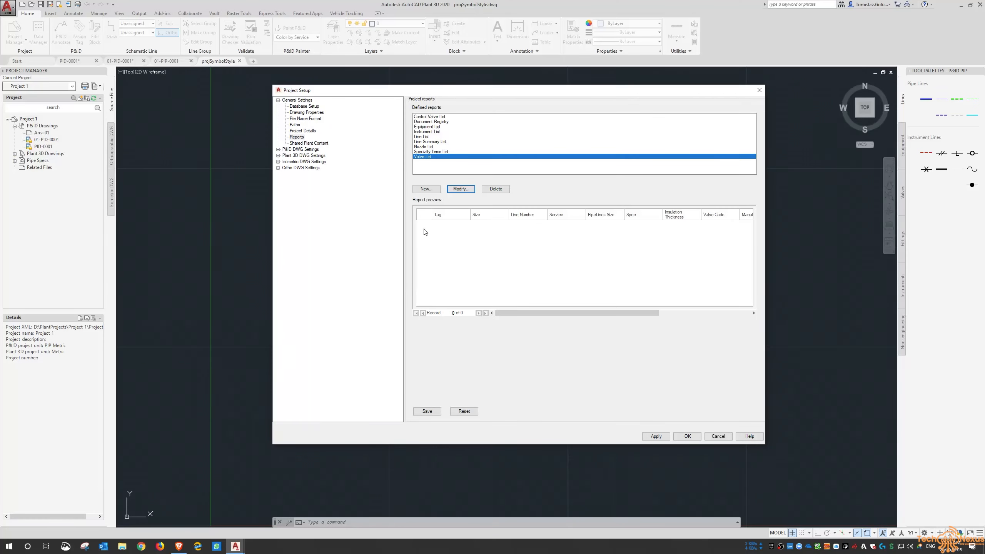
Show the Shared Plant Content settings and examine the plant content folder location and the shared content tips.
click(315, 142)
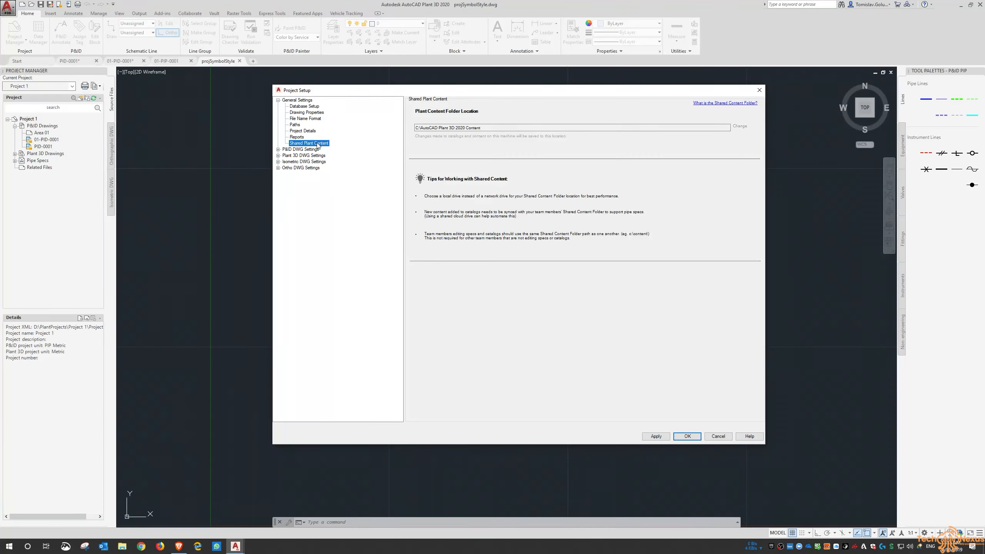
click(496, 128)
drag(496, 128, 413, 129)
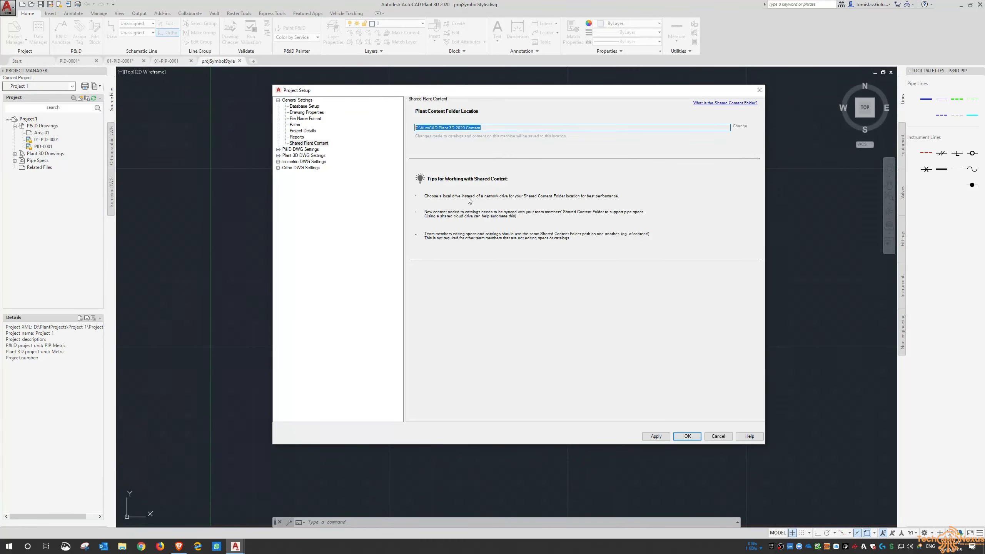
drag(514, 94, 499, 103)
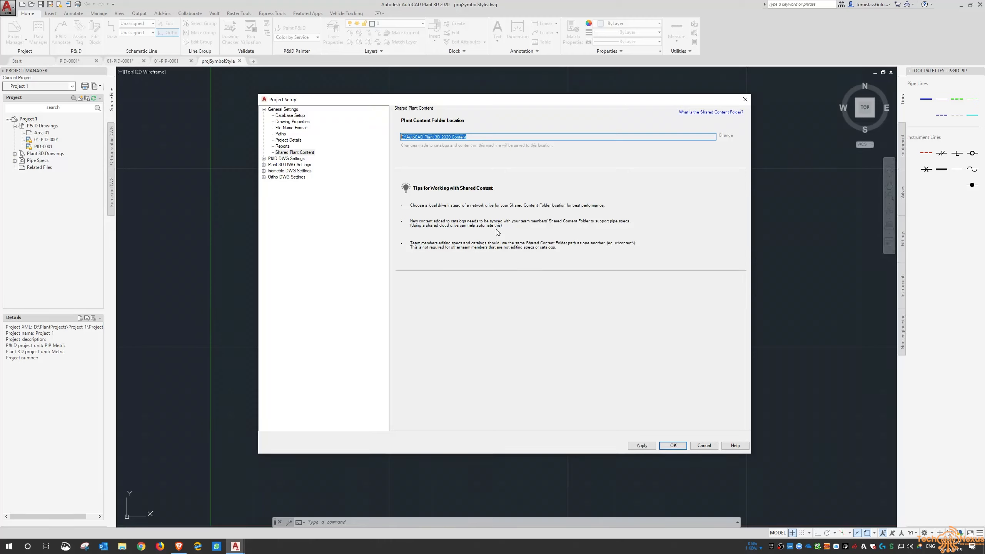
Inspect the folder path used for the project's shared plant content.
click(481, 136)
drag(490, 137, 399, 137)
click(481, 139)
drag(479, 138, 402, 137)
click(471, 136)
click(297, 152)
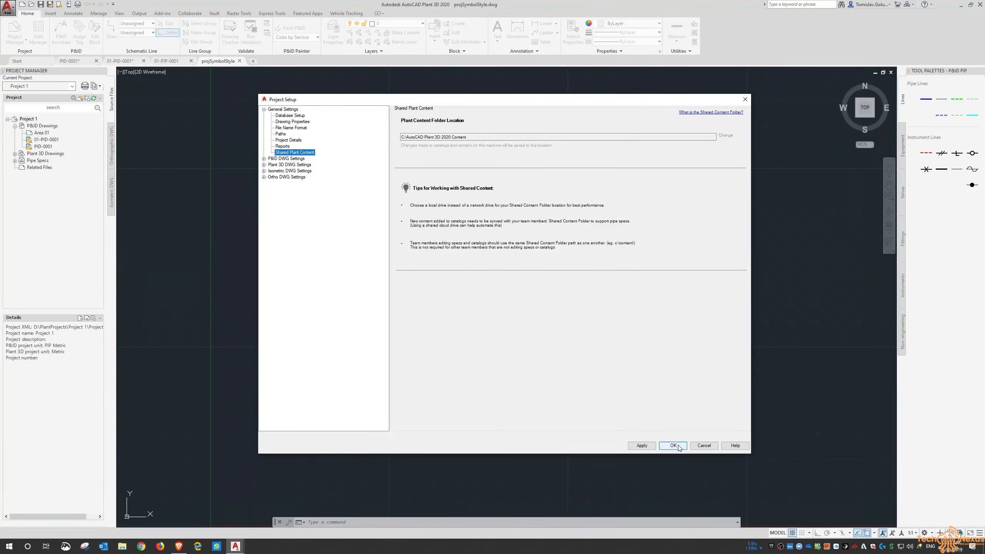
Show the P&ID End Connections settings and preview the Flanged, Socket Welded, Unspecified and Welded connection types.
click(264, 158)
click(290, 165)
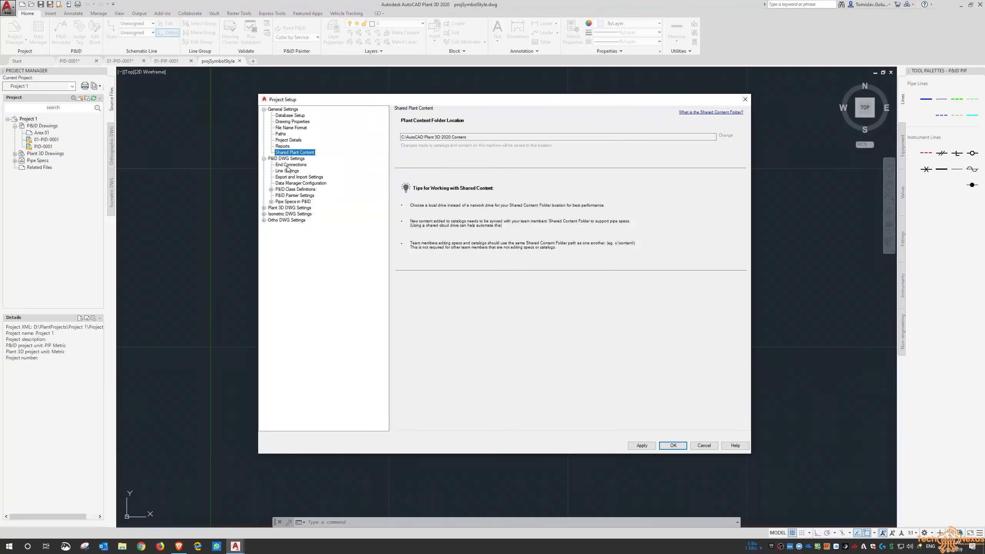
drag(459, 99, 467, 103)
click(475, 129)
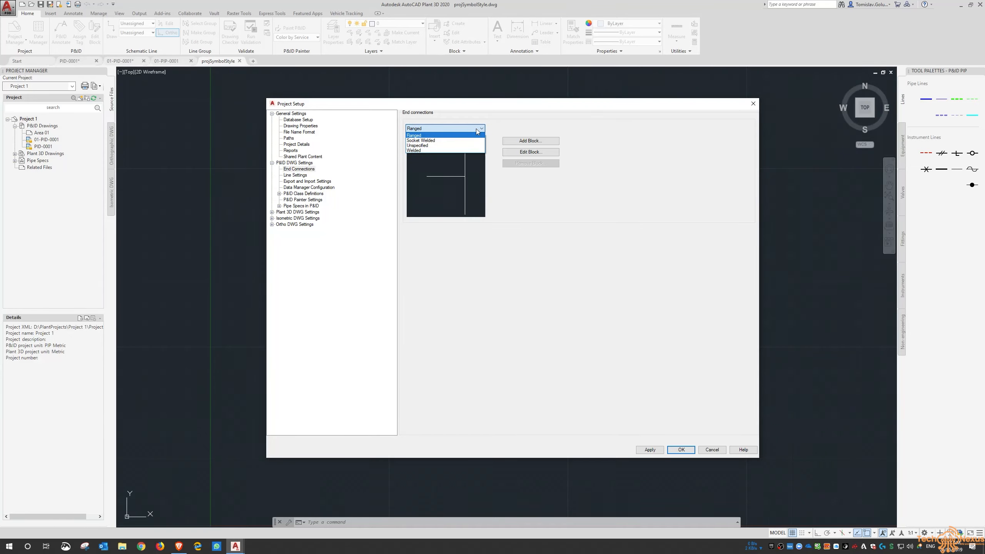
click(433, 139)
click(438, 129)
click(434, 144)
click(440, 129)
click(442, 149)
click(446, 128)
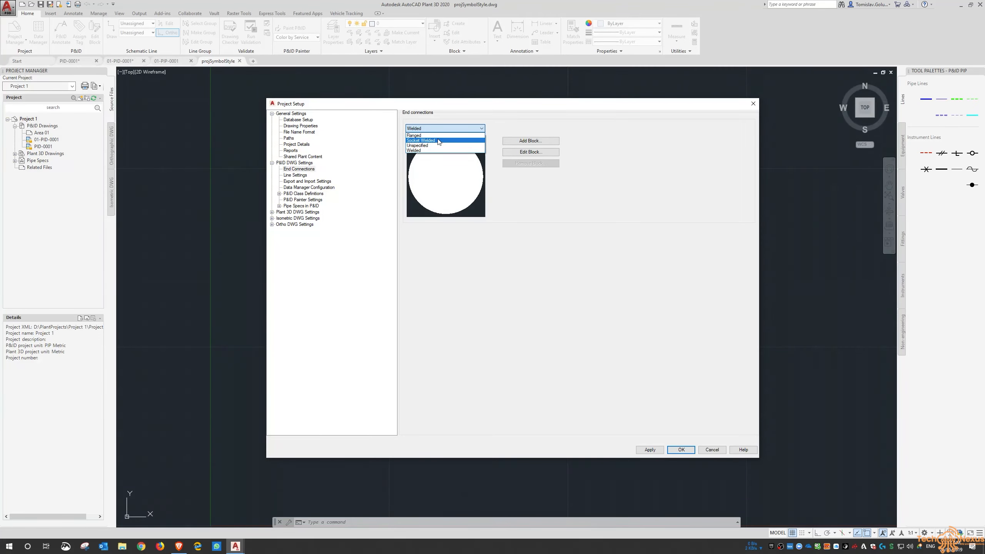
click(442, 134)
drag(448, 103, 435, 101)
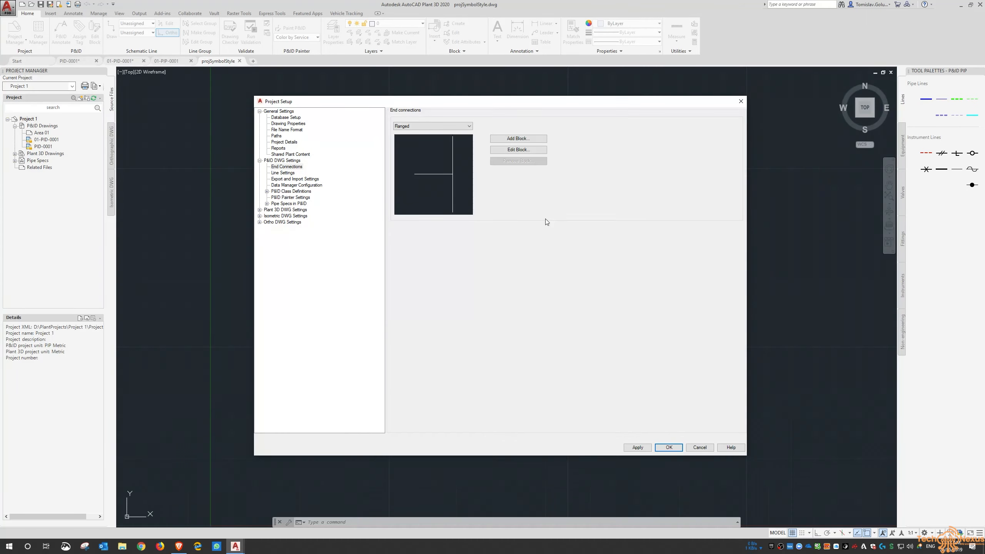
click(464, 125)
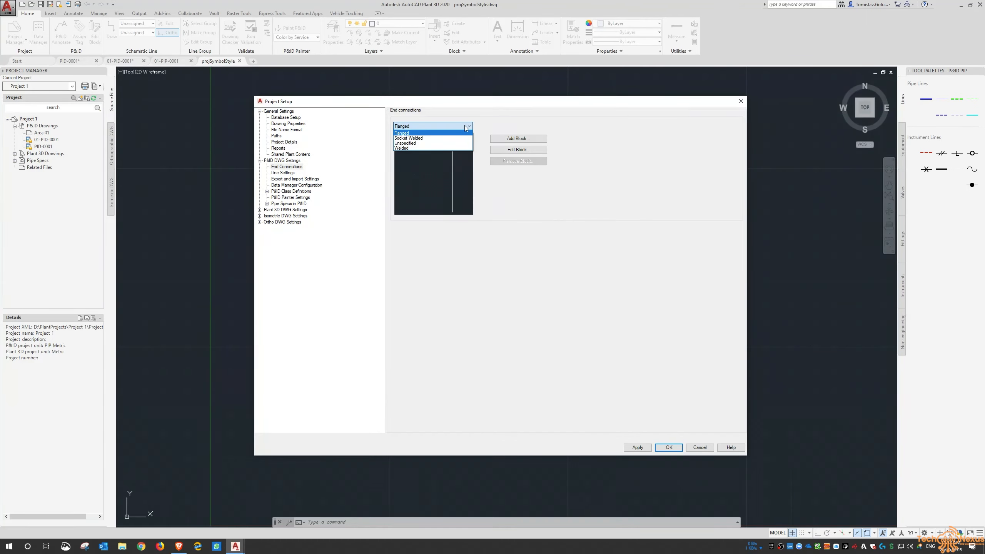
click(464, 125)
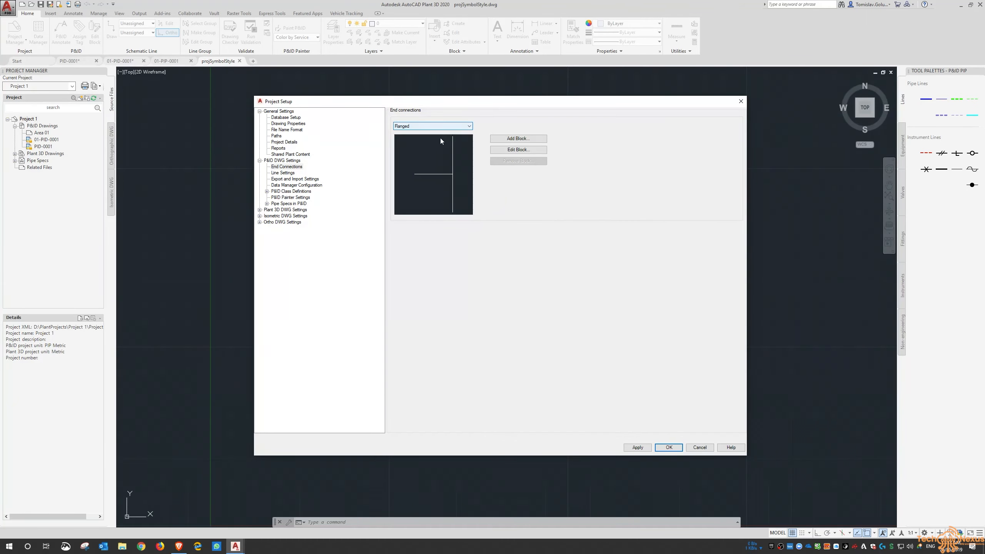
Show the P&ID Line Settings and examine the line crossing style and its gap/loop width.
click(288, 175)
drag(538, 103, 536, 113)
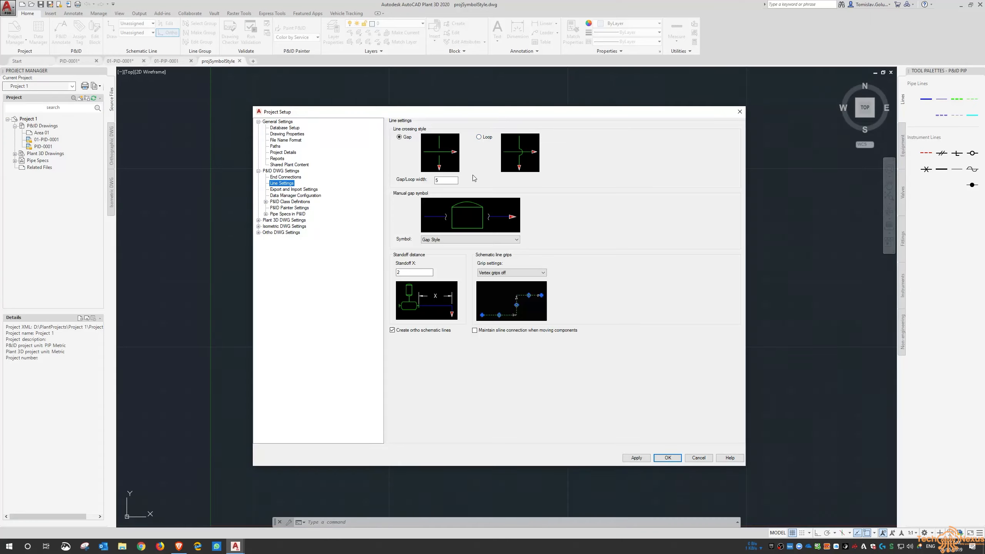
click(451, 180)
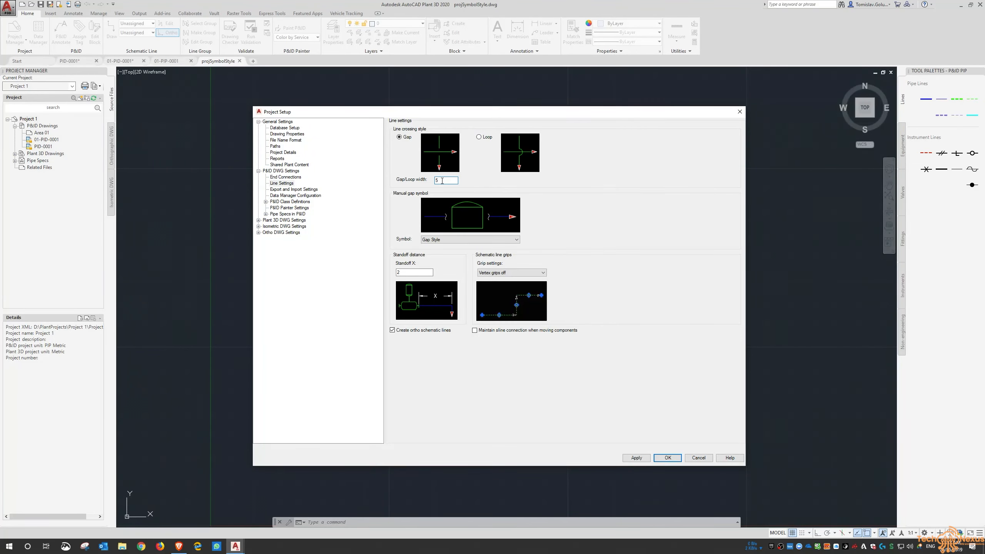
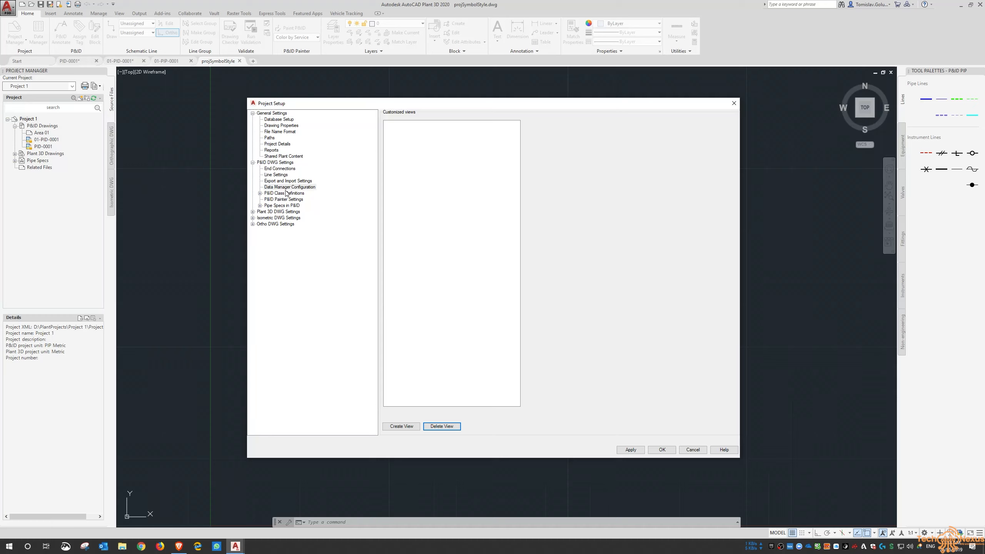
Show the Primary Line Segment class settings under the pipe line segments of the P&ID Class Definitions.
click(260, 194)
click(267, 199)
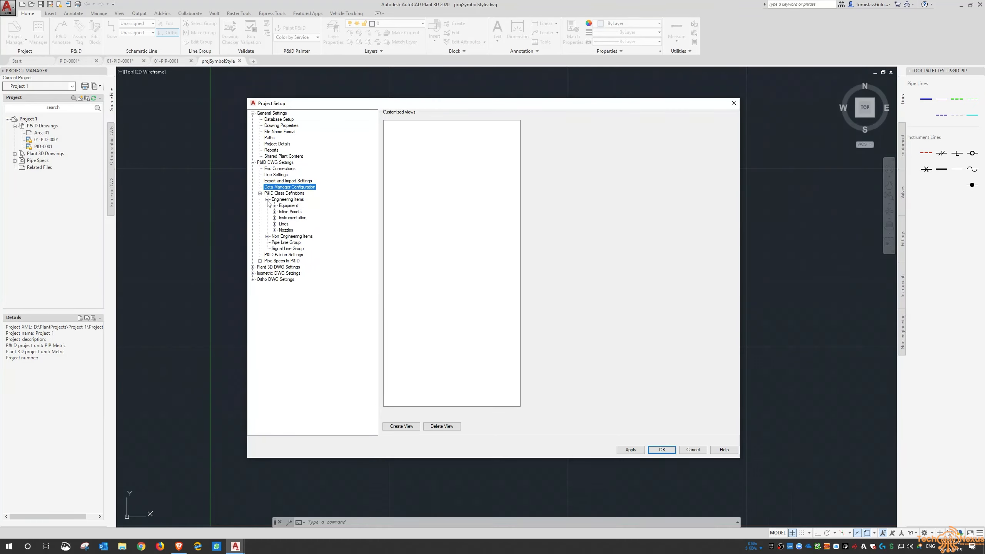
click(276, 193)
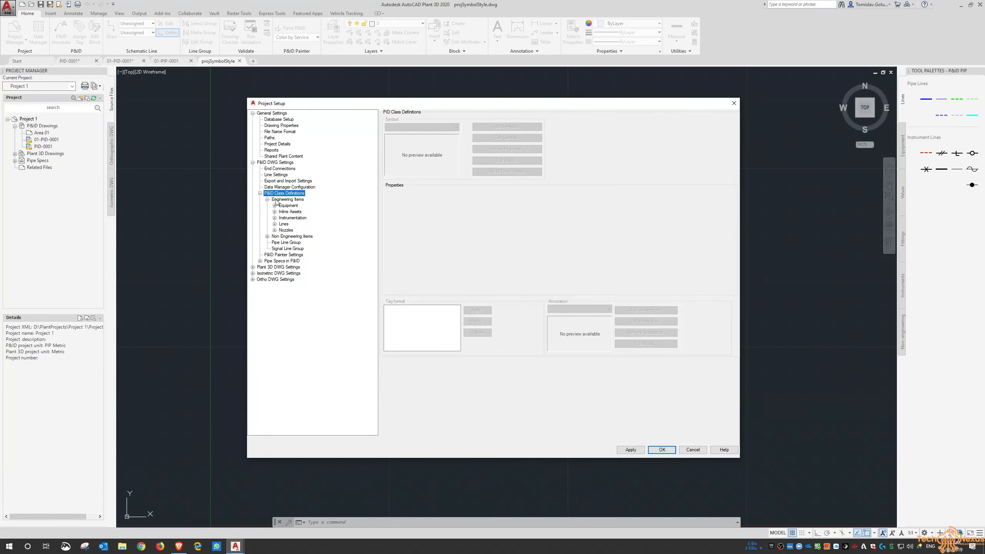
drag(410, 105, 410, 102)
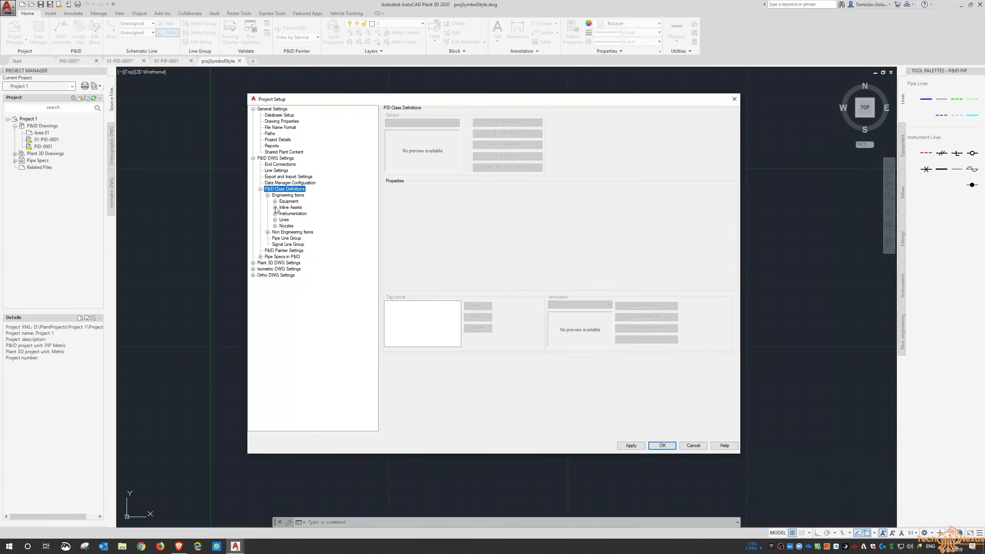
click(275, 220)
click(282, 226)
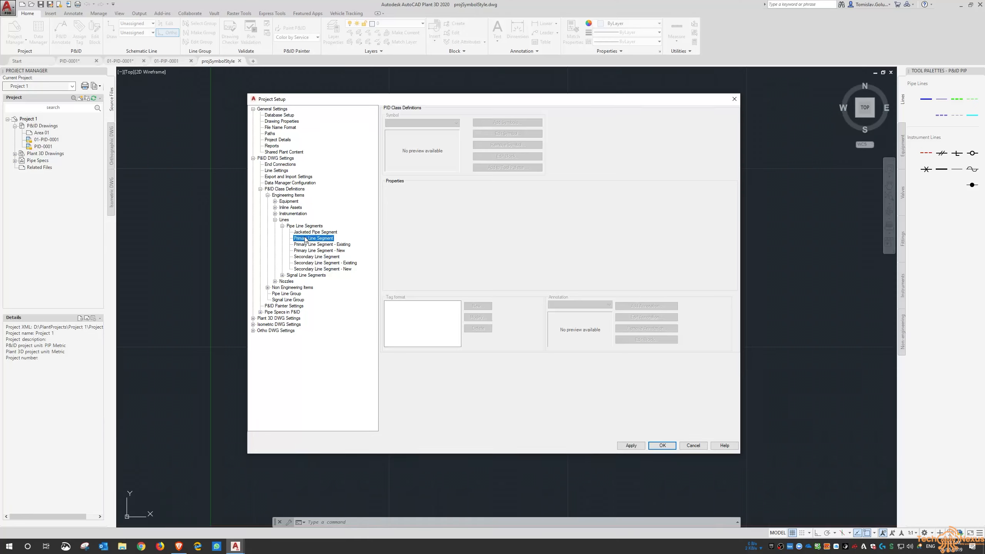
click(306, 238)
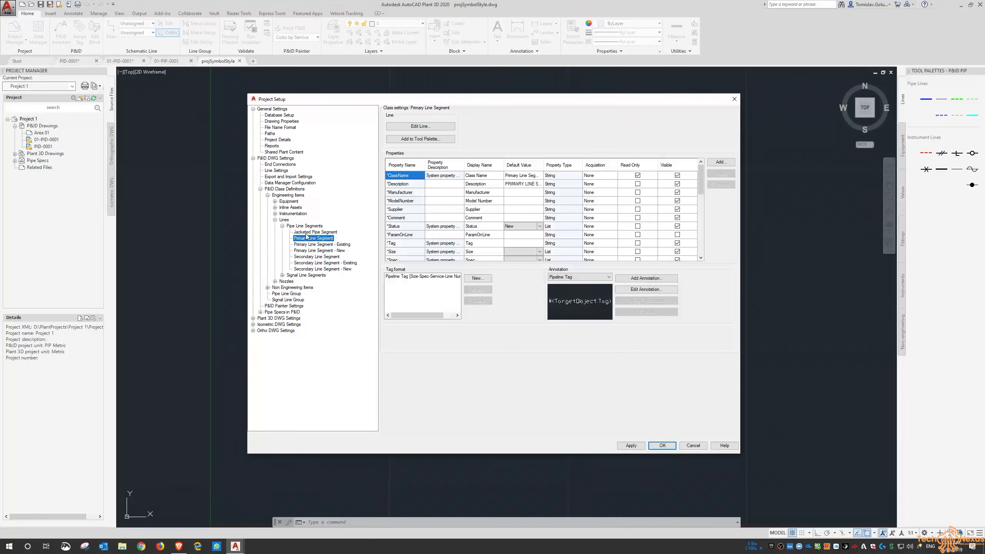
Review the layers available for the Primary Line Segment line, cancel the line edit, and close Project Setup.
click(421, 126)
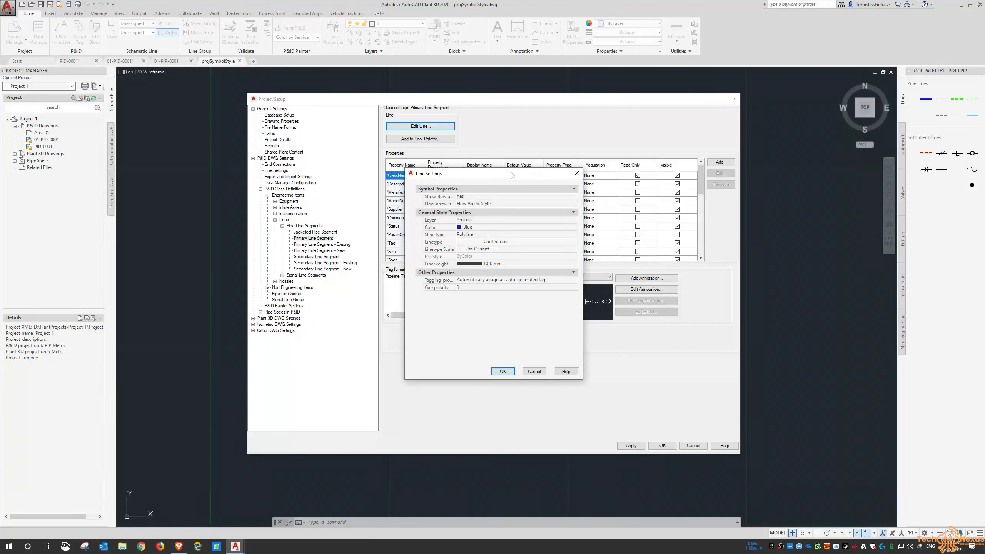
click(525, 197)
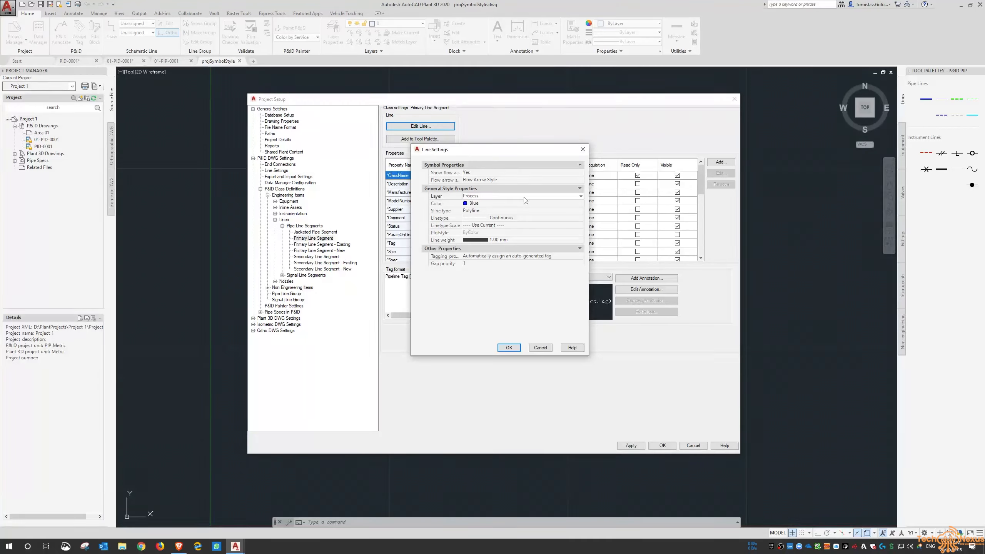
click(525, 197)
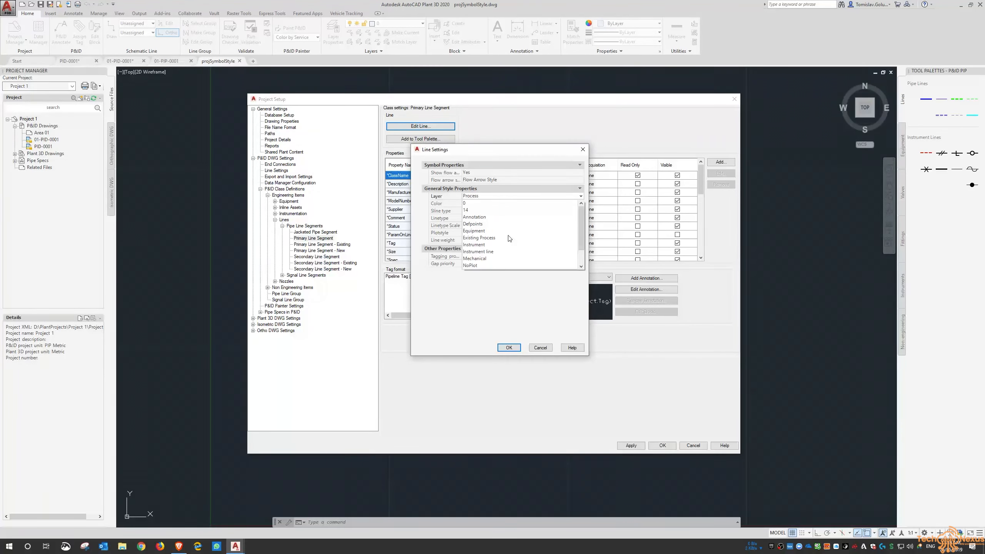
click(490, 148)
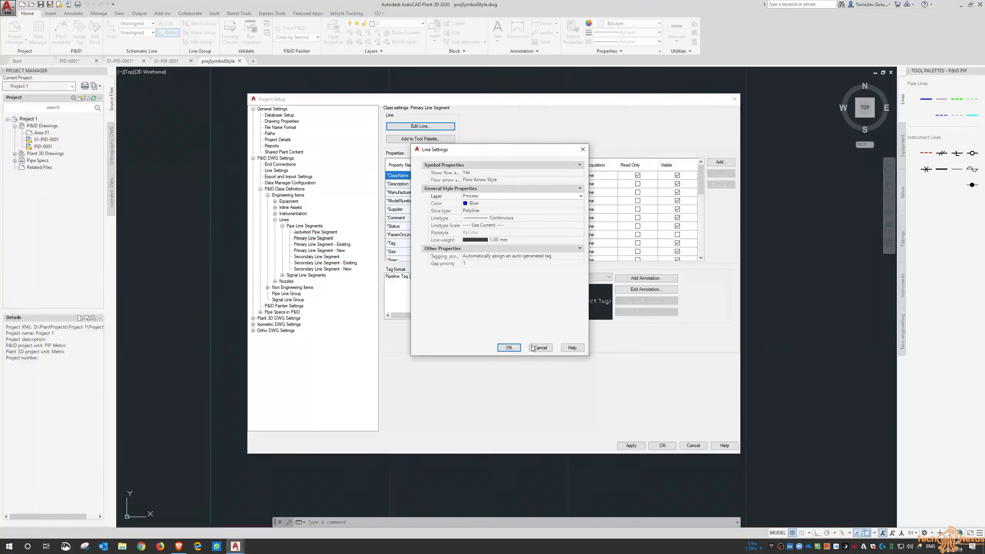
click(539, 347)
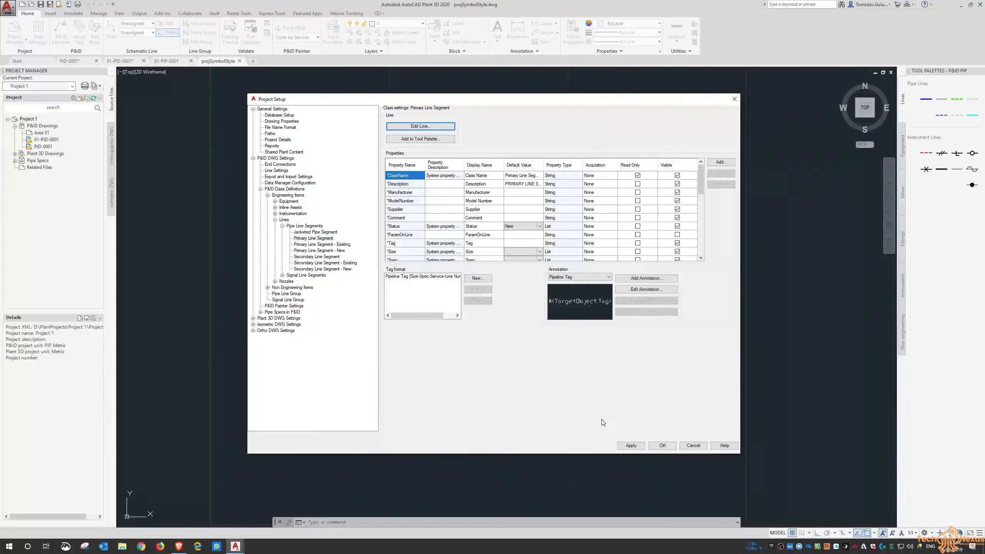
click(665, 448)
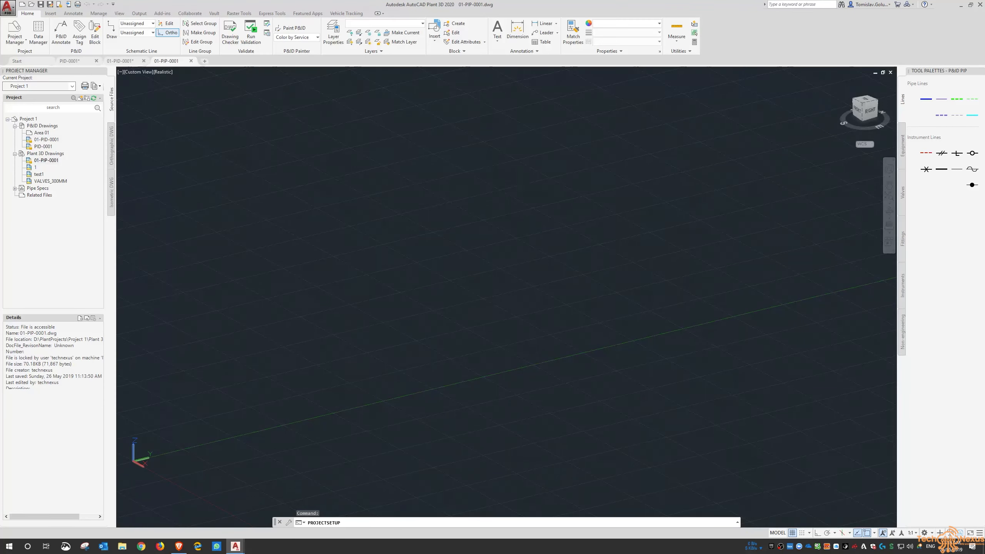
Open projSymbolStyle.dwg from the Project 1 folder inside PlantProjects on the D: drive.
key(Escape)
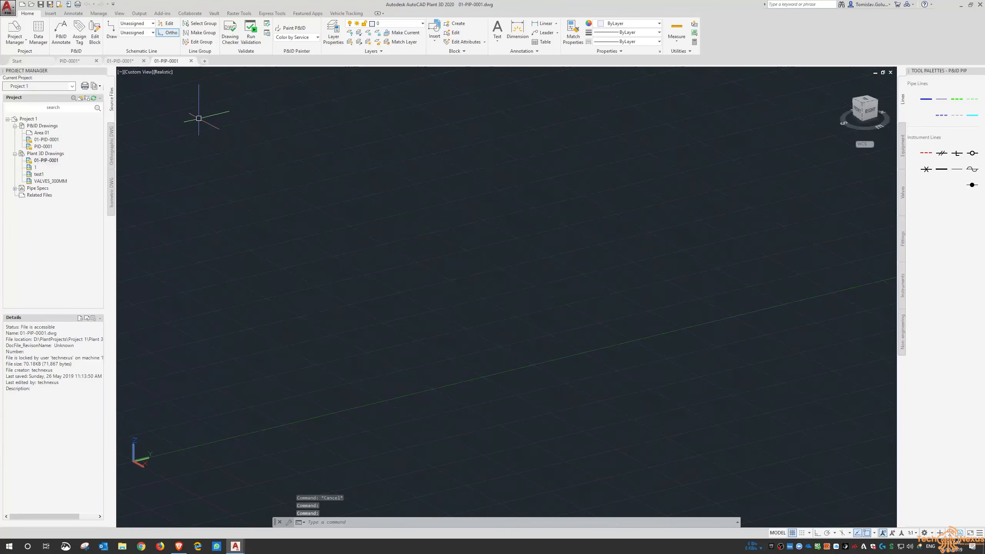
click(31, 5)
click(467, 189)
click(466, 234)
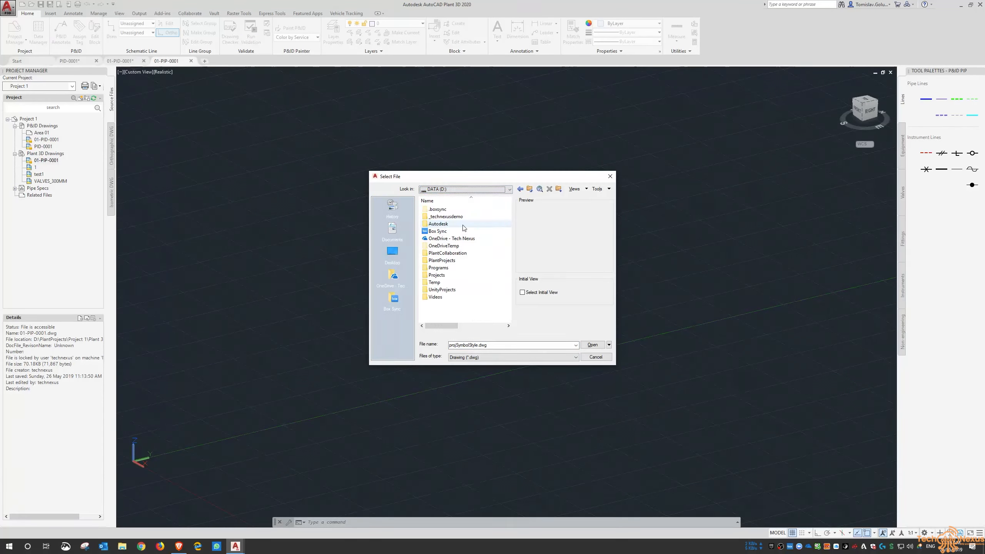
double_click(460, 247)
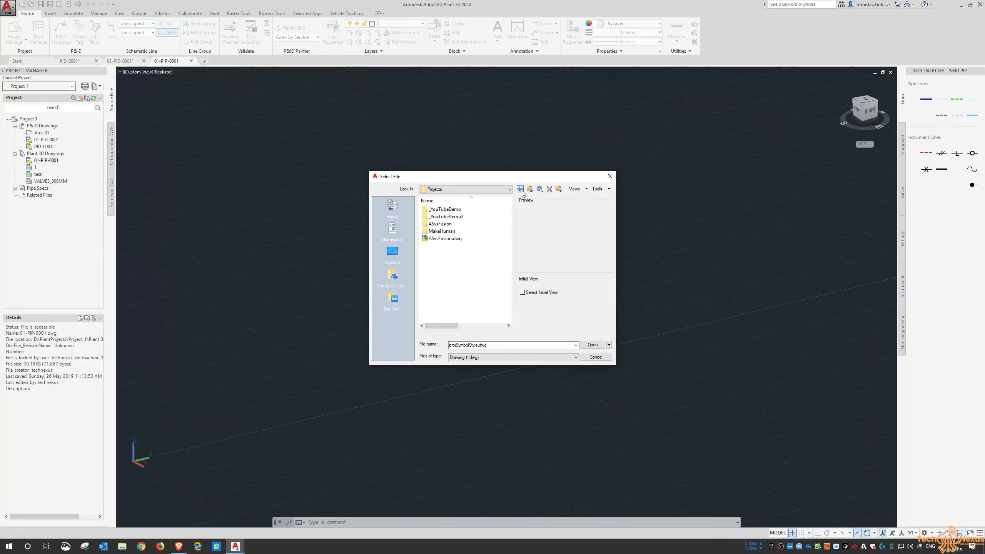
click(529, 189)
double_click(459, 262)
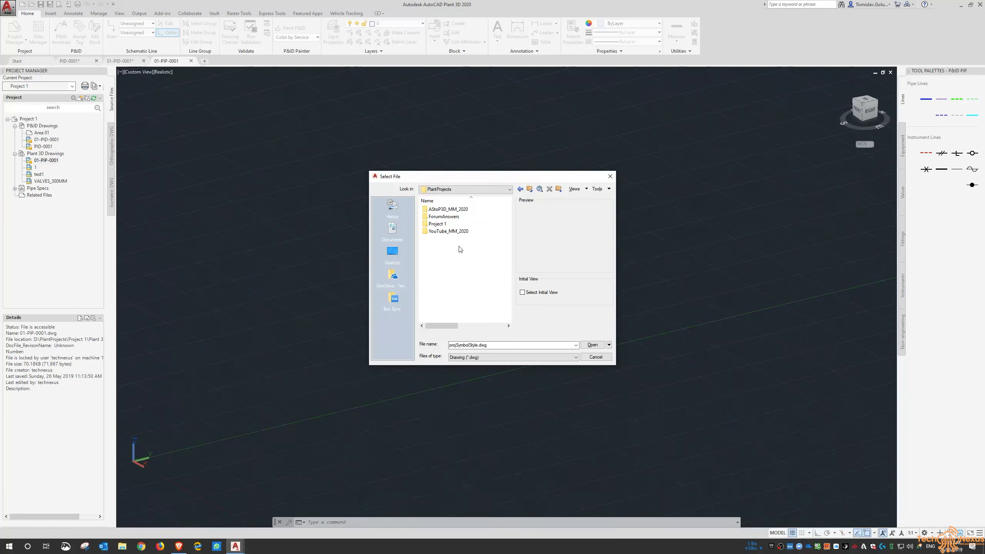
click(459, 225)
double_click(460, 224)
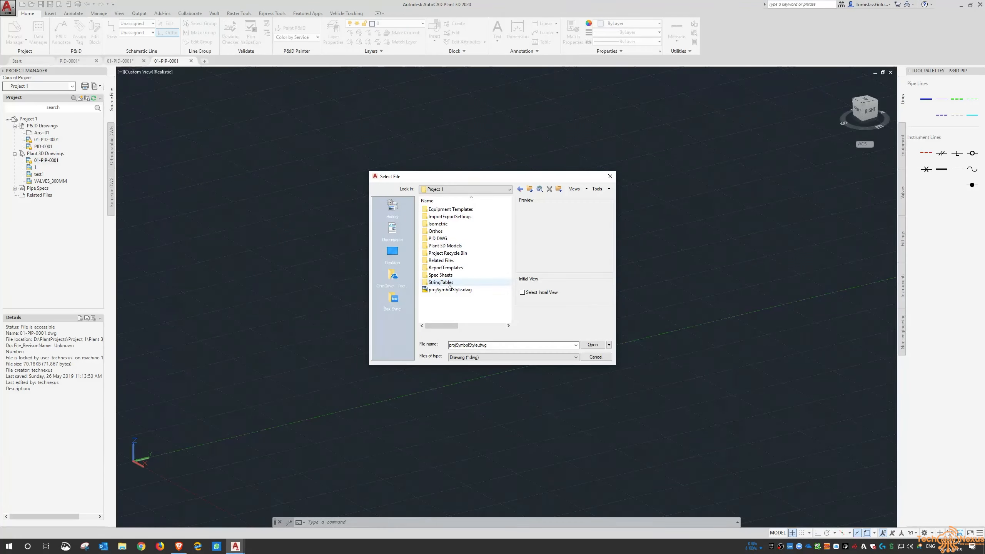
click(450, 289)
click(585, 347)
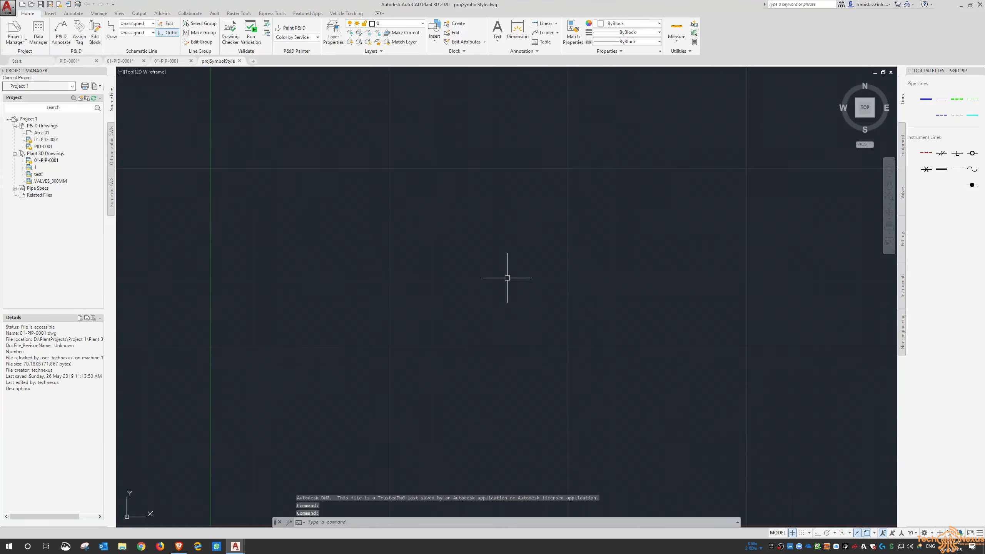
Review the layer list of the symbol style drawing in the Layer Properties Manager, then close the drawing.
text(LA)
key(Return)
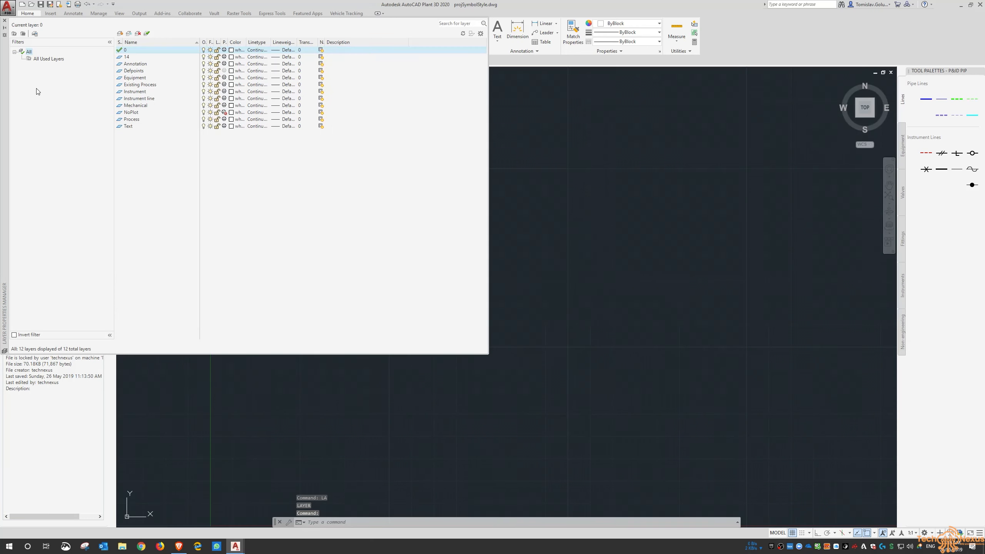
drag(6, 83, 273, 174)
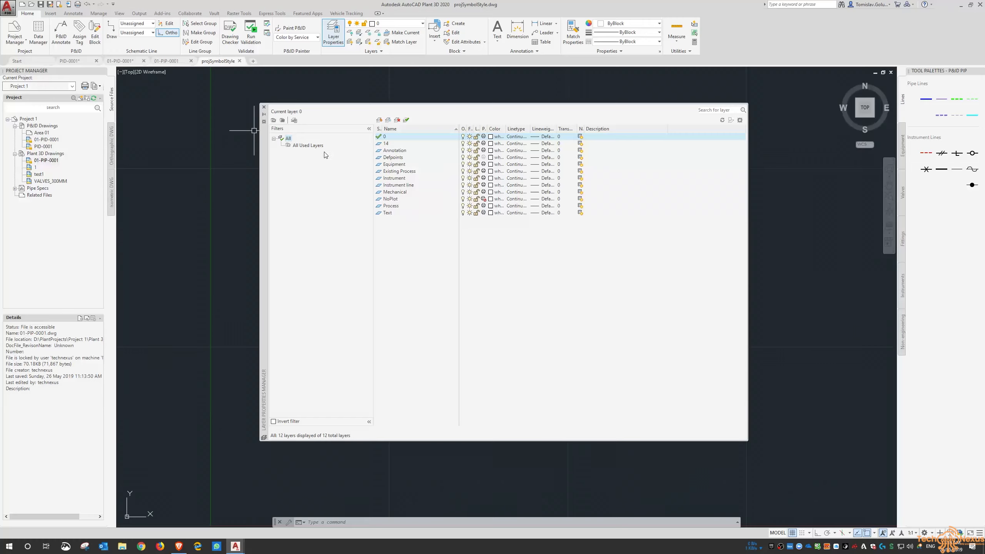
click(264, 107)
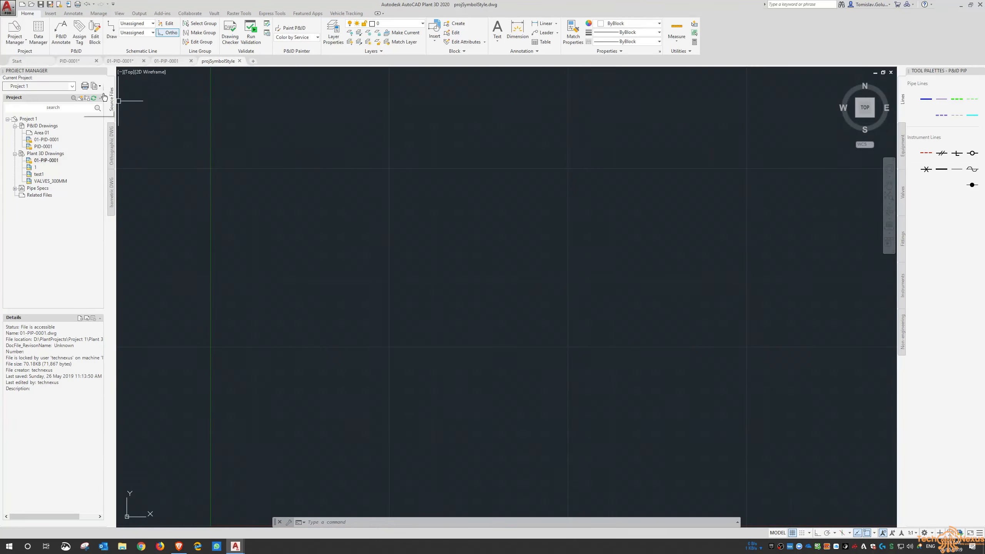
click(240, 61)
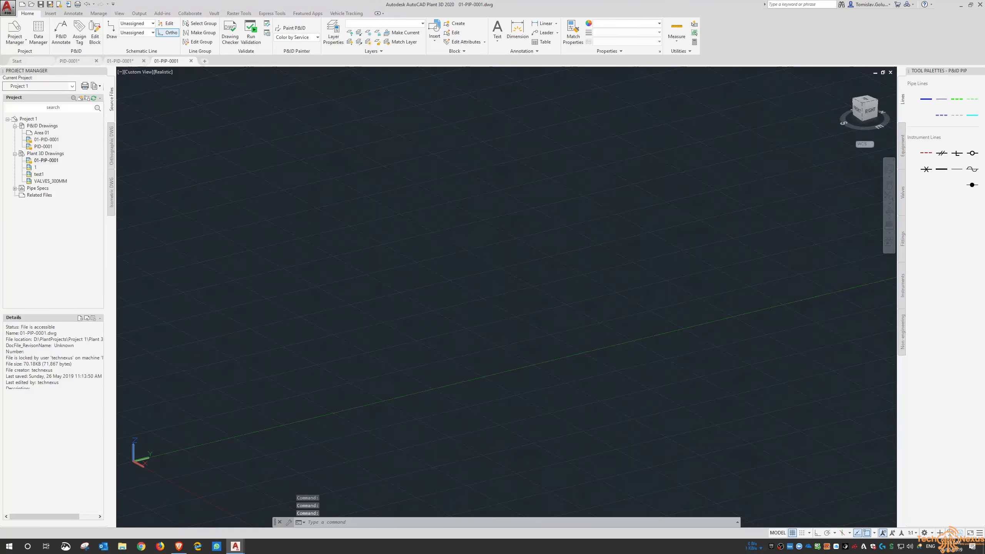
Open Project Setup for Project 1 and view the layer choices in the Primary Line Segment line settings.
right_click(27, 119)
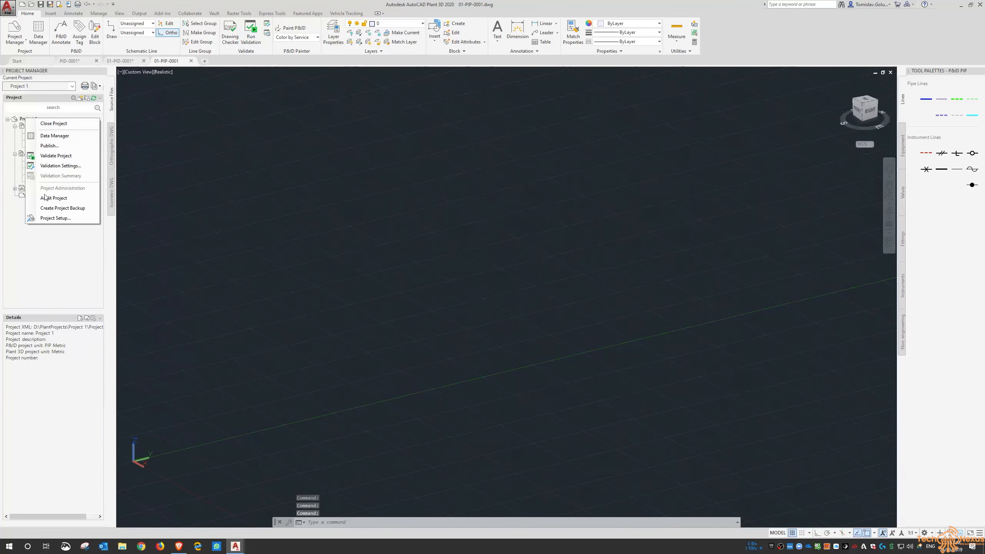
click(55, 218)
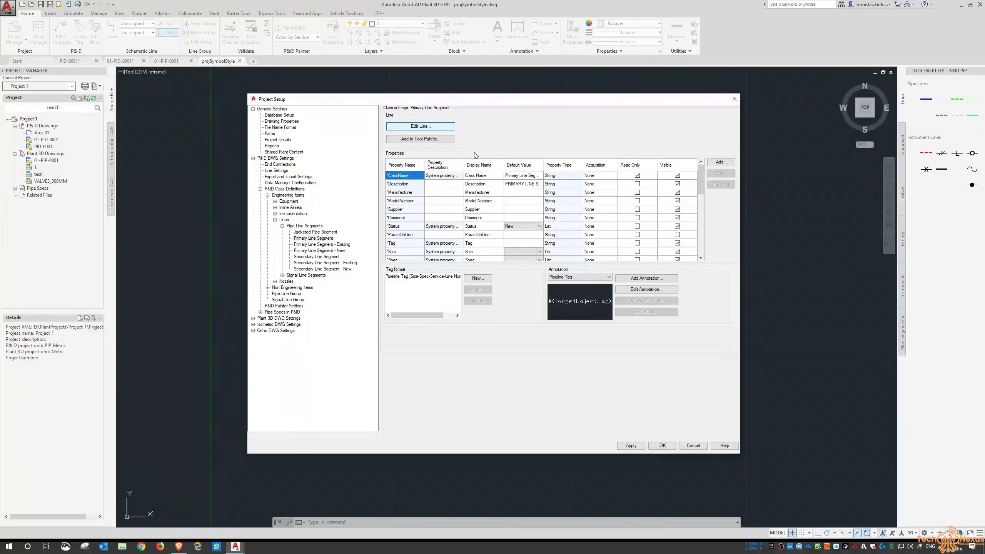
click(421, 126)
click(476, 220)
click(476, 219)
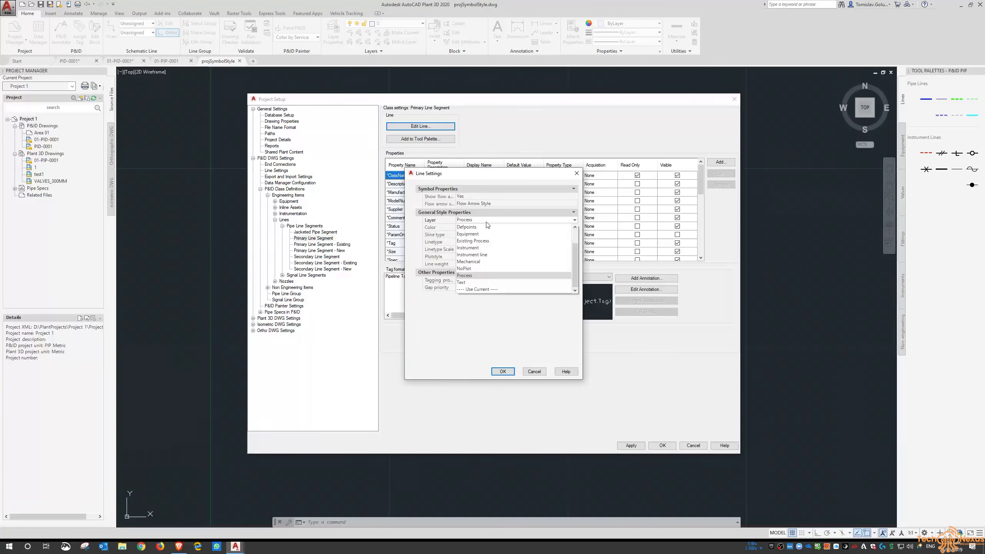
Review the flow arrow, color and Sline type options of the Primary Line Segment line.
click(494, 175)
click(487, 197)
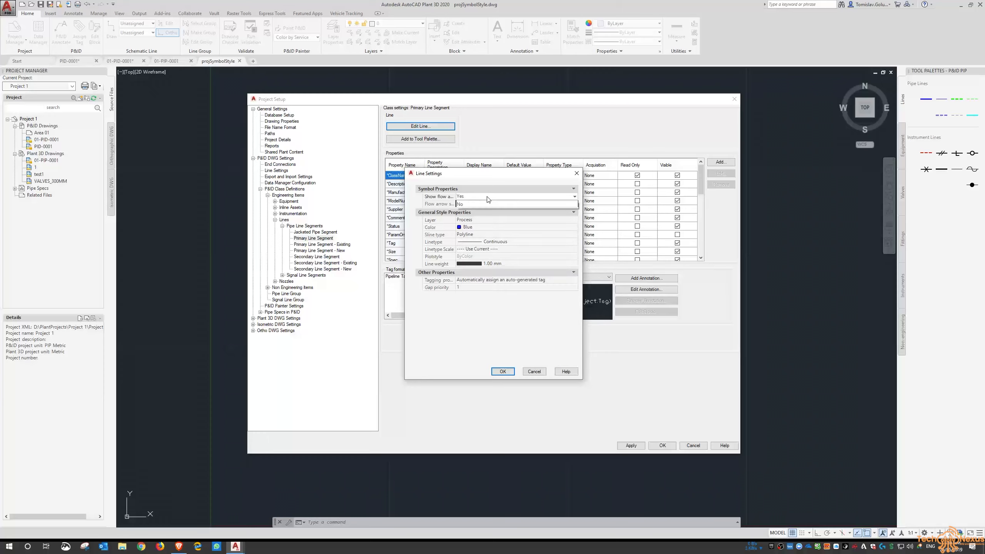
click(487, 204)
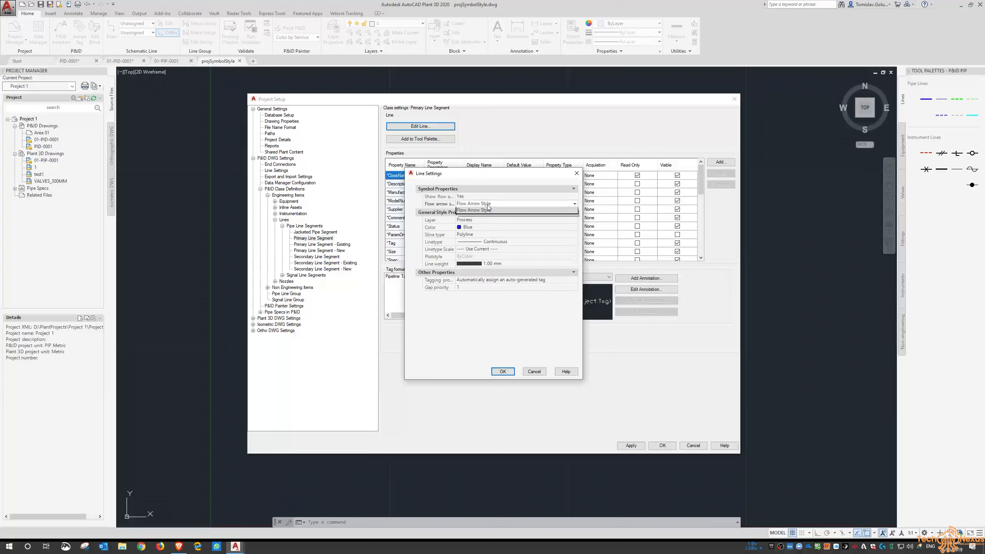
click(486, 229)
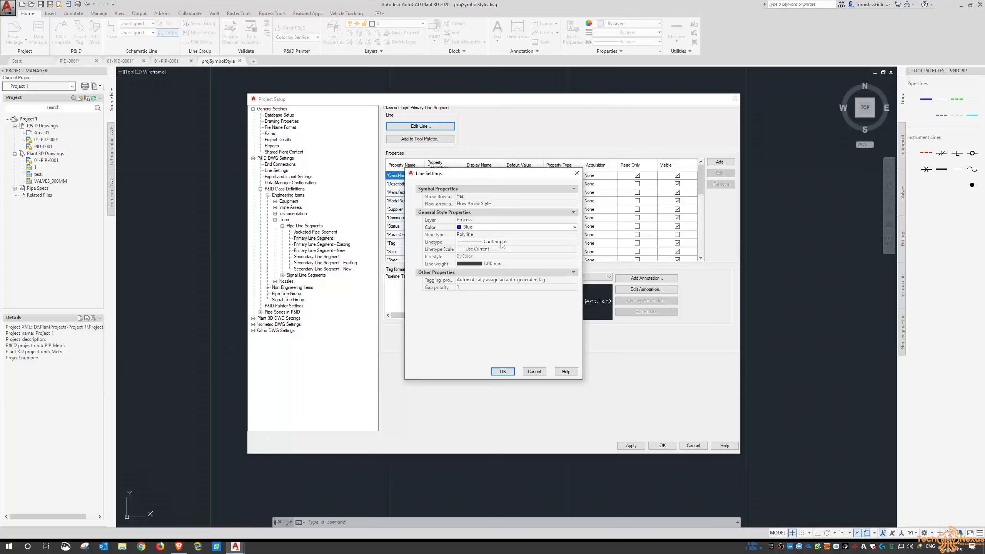
click(495, 234)
click(495, 234)
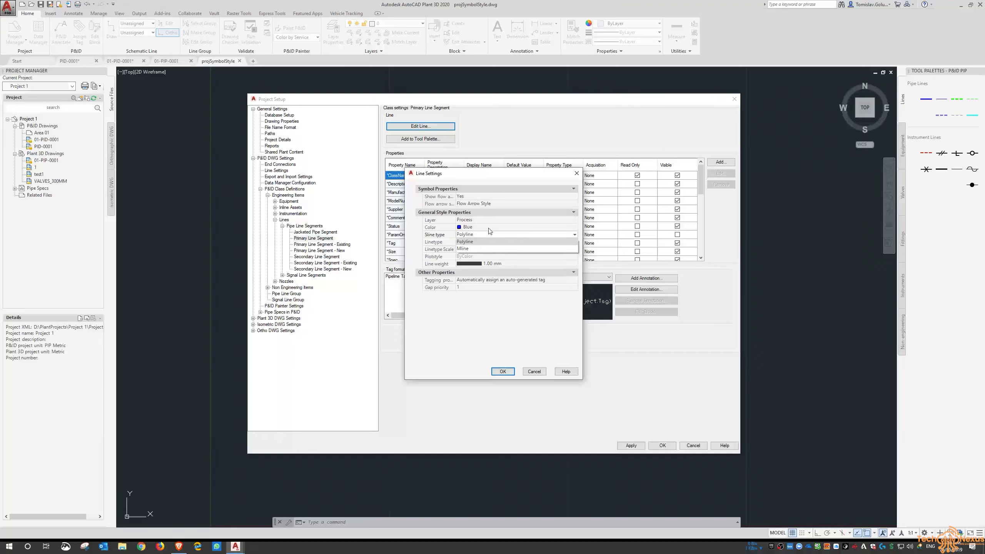
click(490, 240)
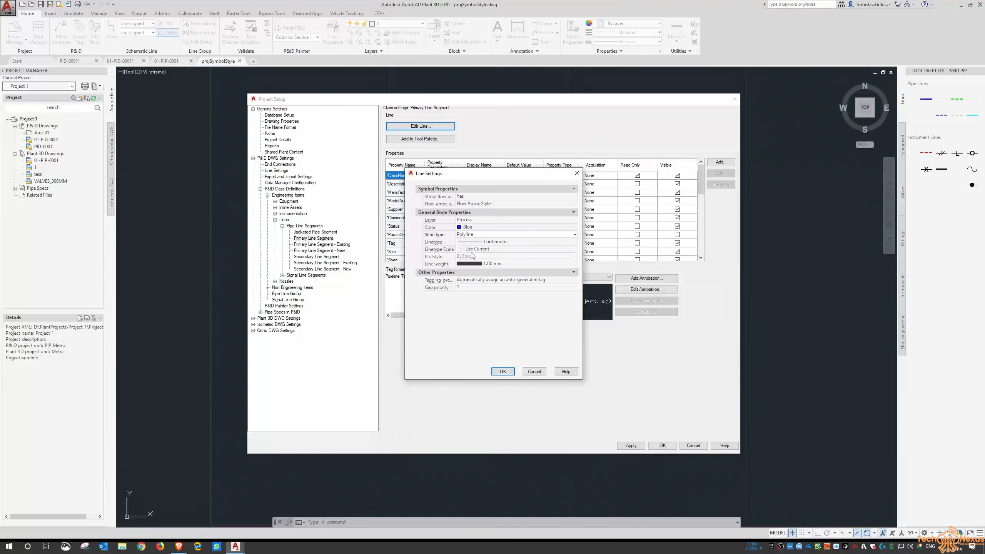
Review the tagging procedure options of the Primary Line Segment line and cancel the line settings.
click(488, 280)
click(487, 281)
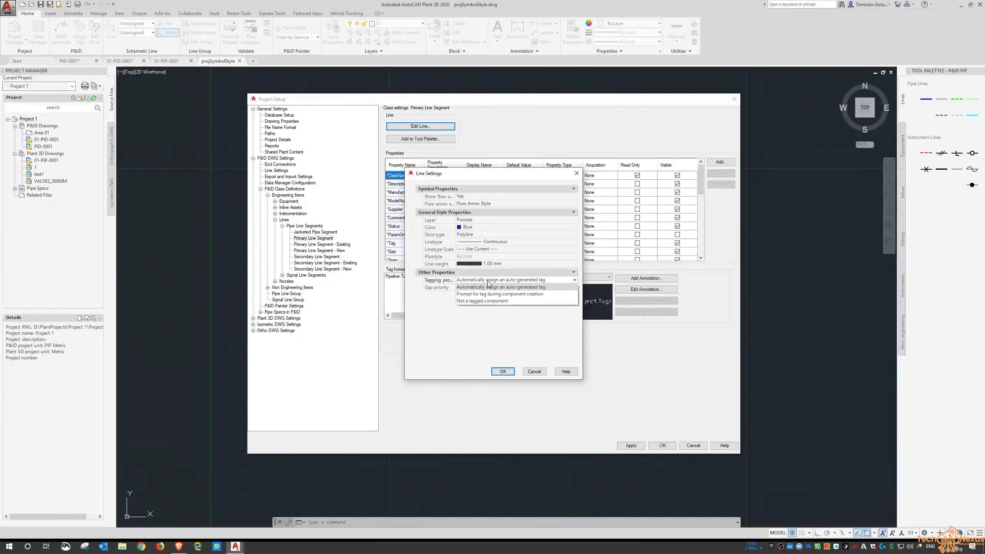
click(488, 286)
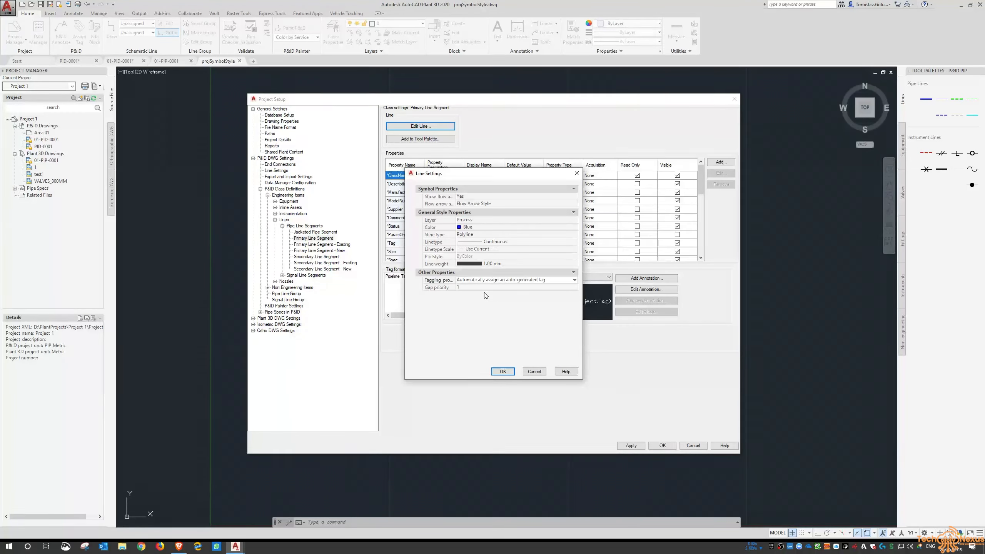
click(529, 372)
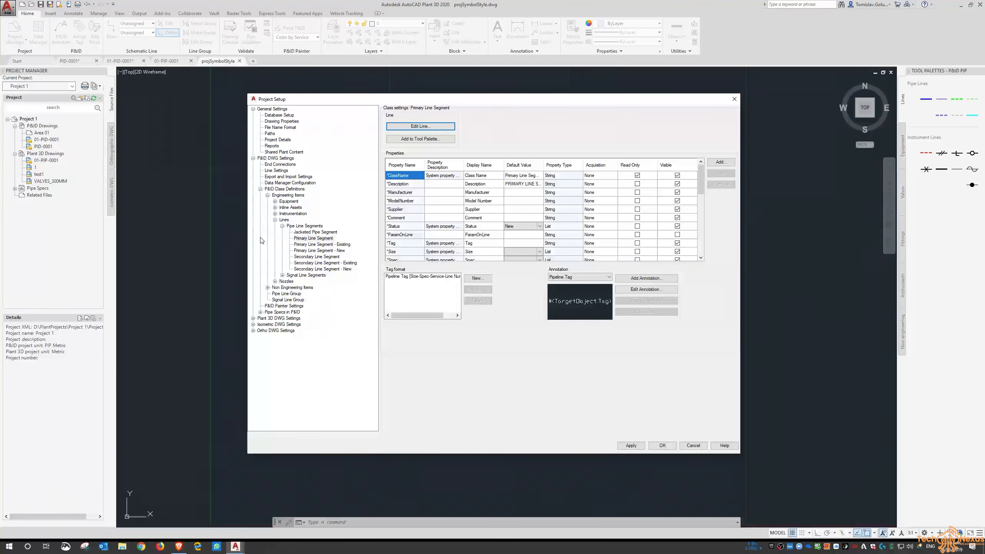
Enlarge the Project Setup window and look through the property list of the Primary Line Segment class.
click(312, 238)
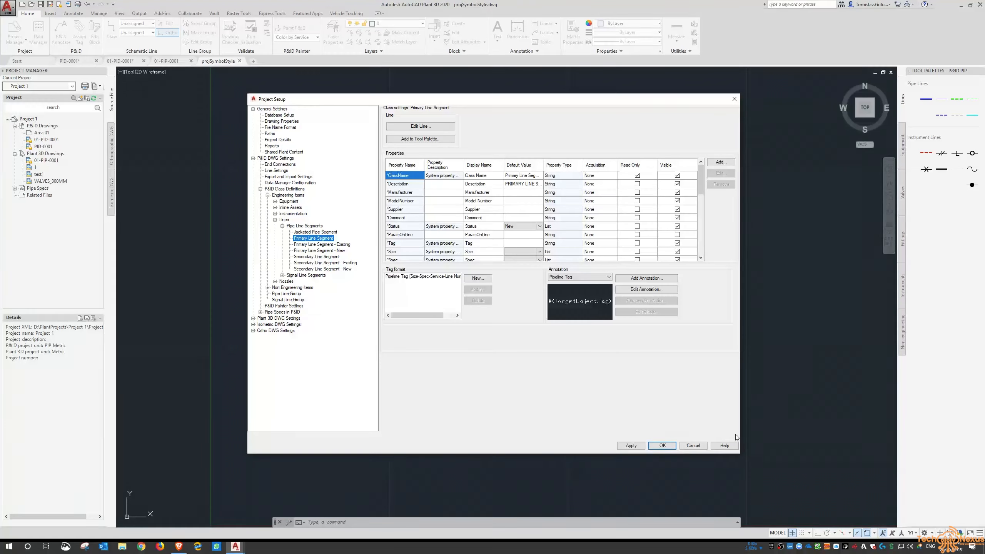
drag(772, 469, 821, 493)
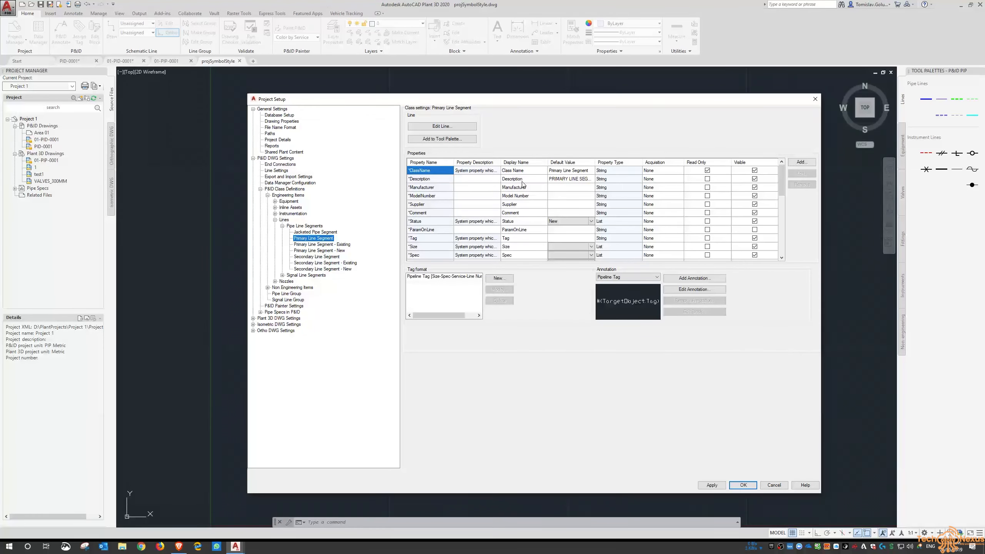
scroll(450, 198, down, 10)
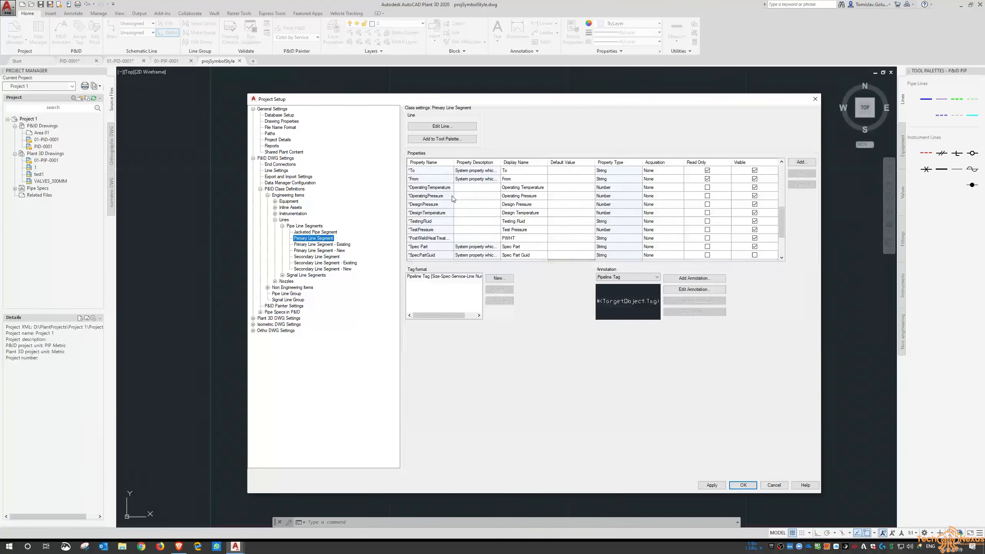
scroll(461, 196, up, 10)
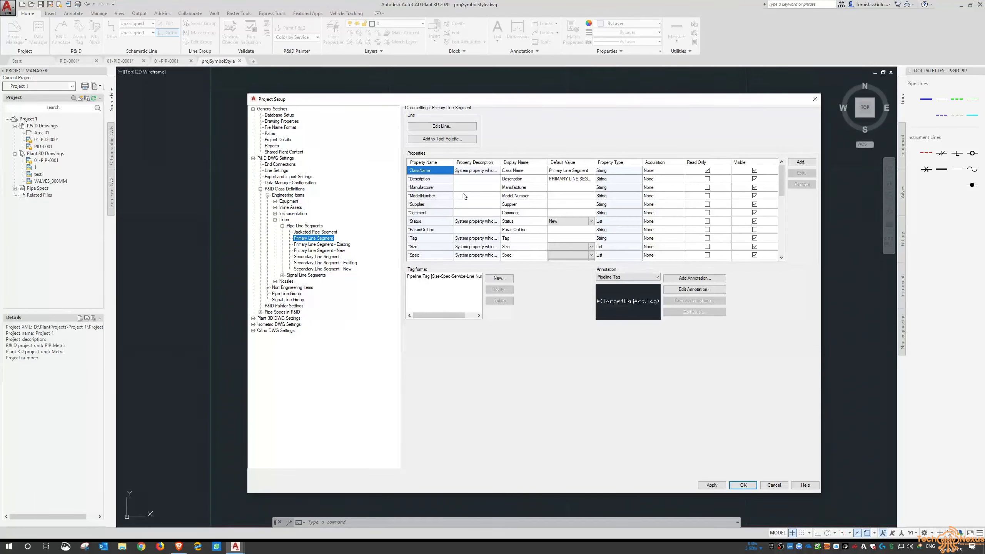
Compare the class settings of Pipe Line Segments, Primary Line Segment and Secondary Line Segment.
click(306, 228)
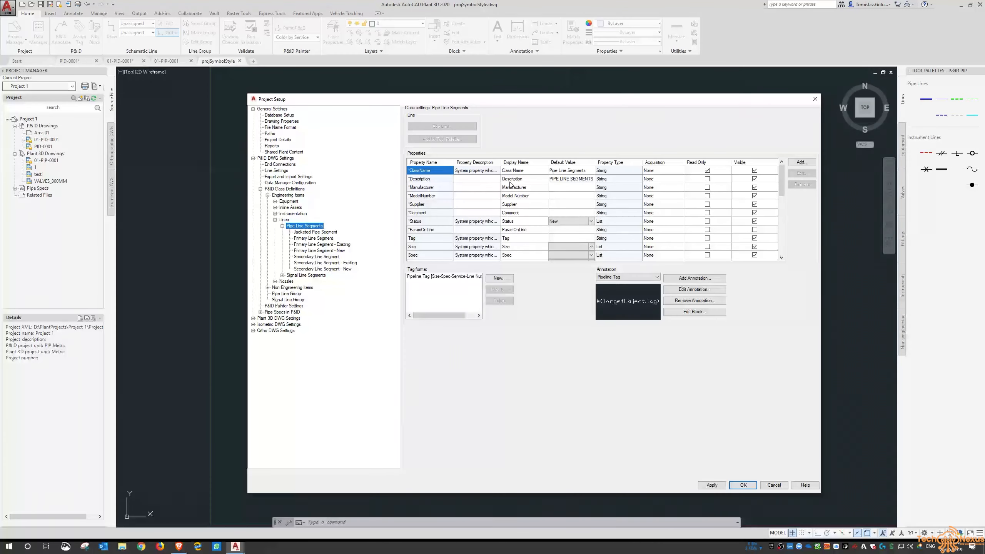
click(317, 238)
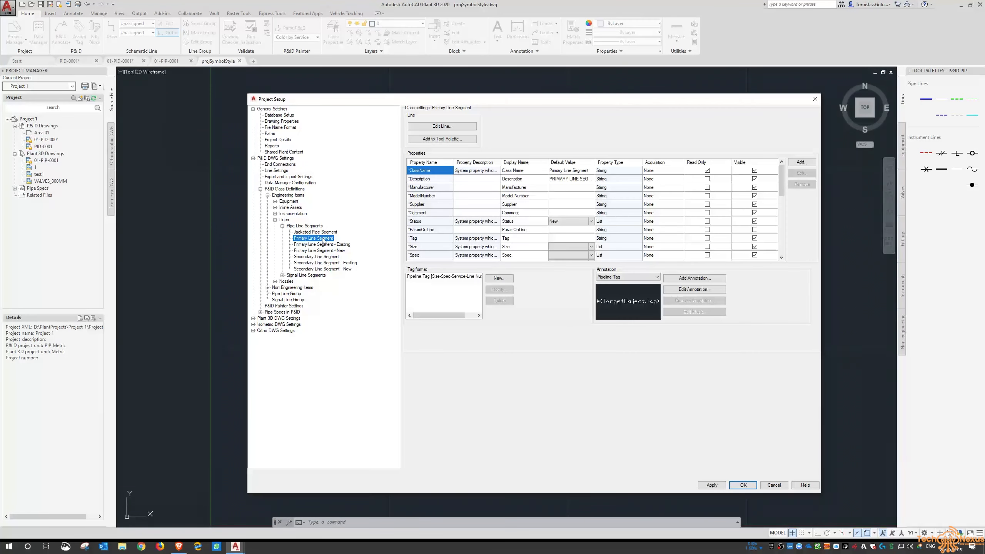
click(318, 256)
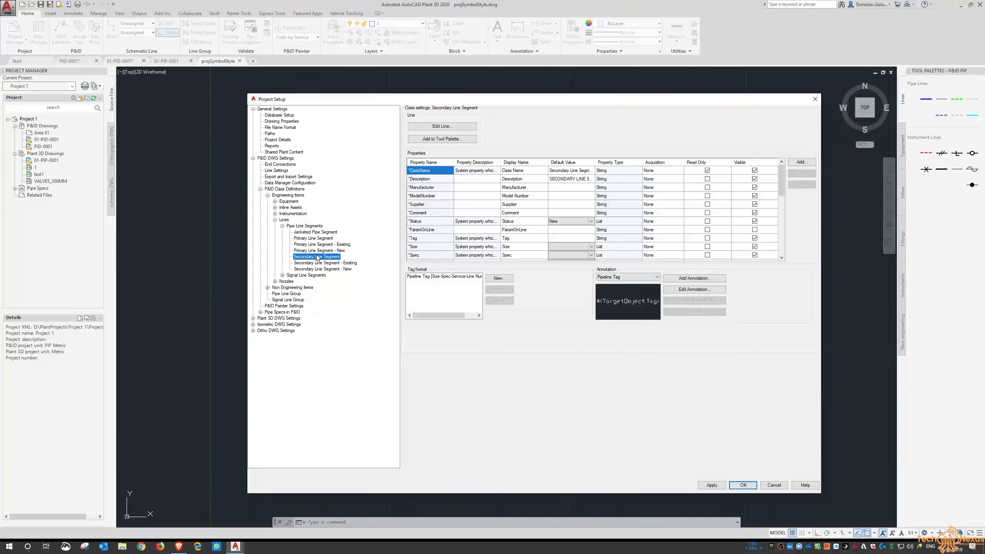
click(322, 238)
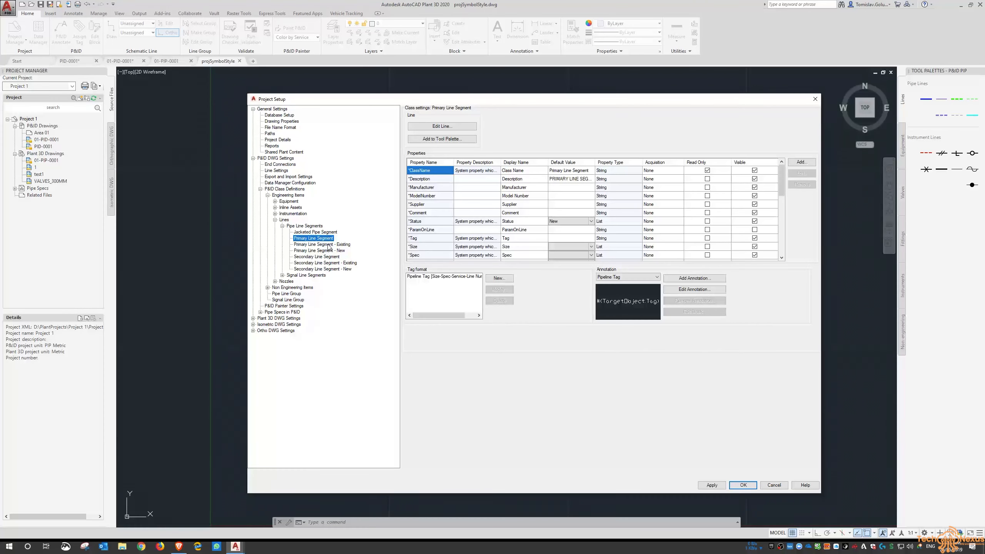
Open the Primary Line Segment's Pipeline Tag format for modification, enlarge its window, and set the number of subparts to 5.
click(444, 277)
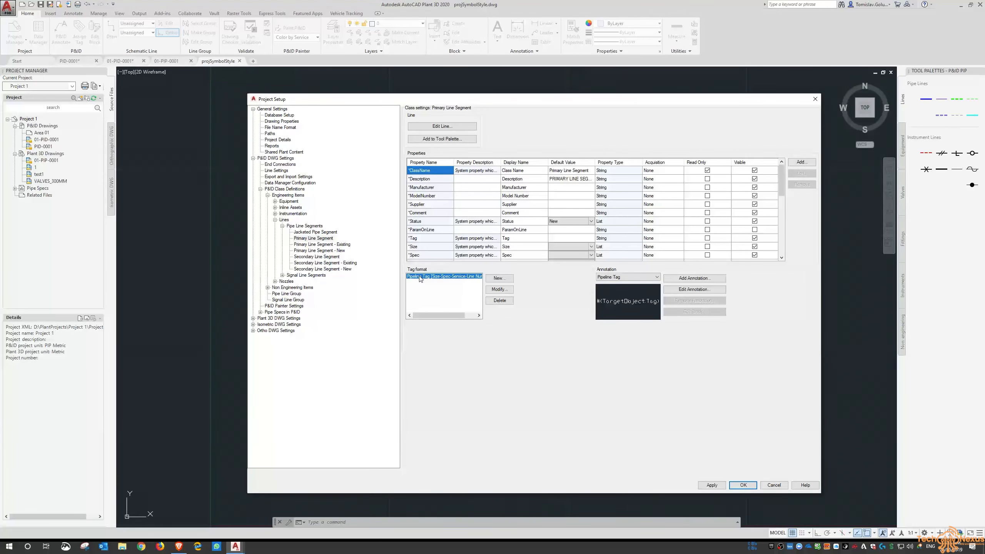
click(500, 289)
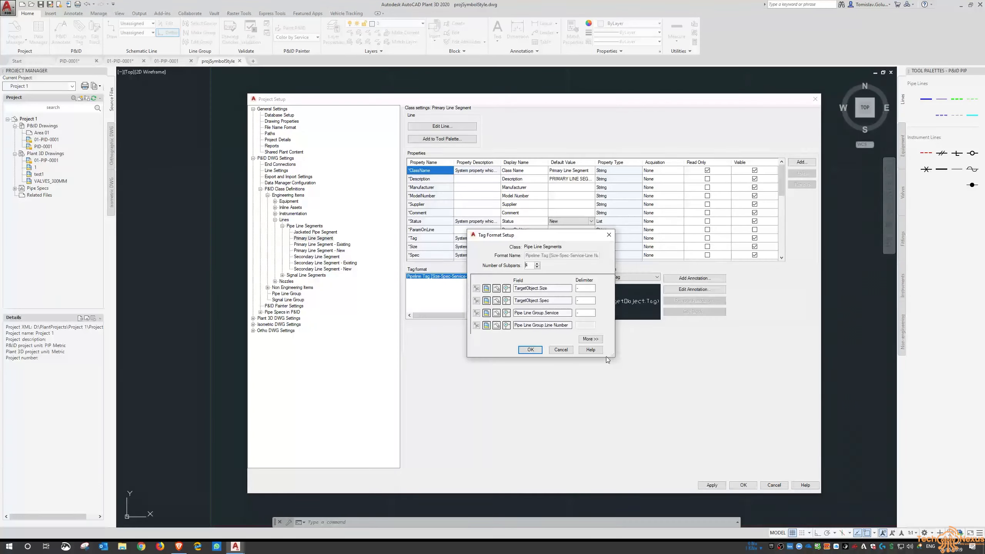
drag(614, 356, 765, 460)
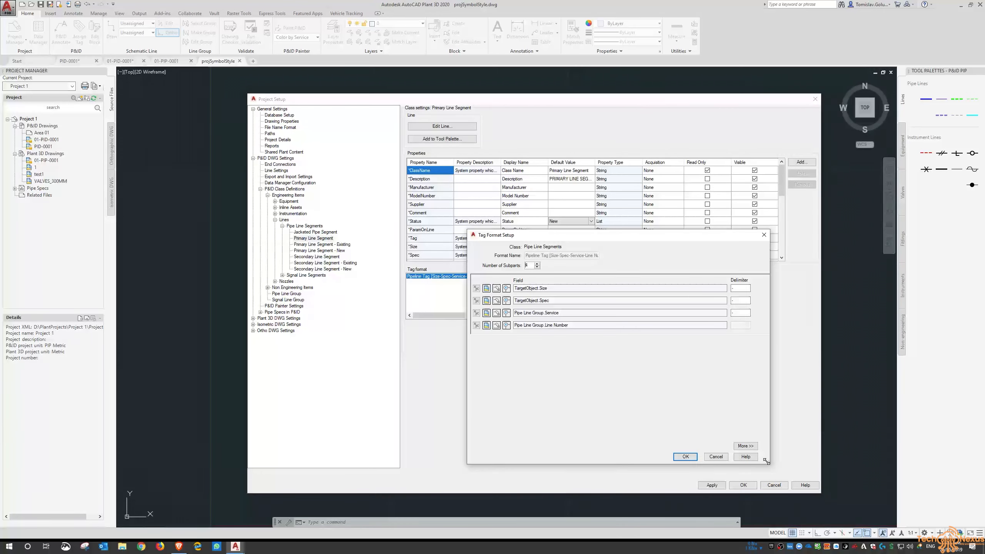
click(536, 264)
click(537, 263)
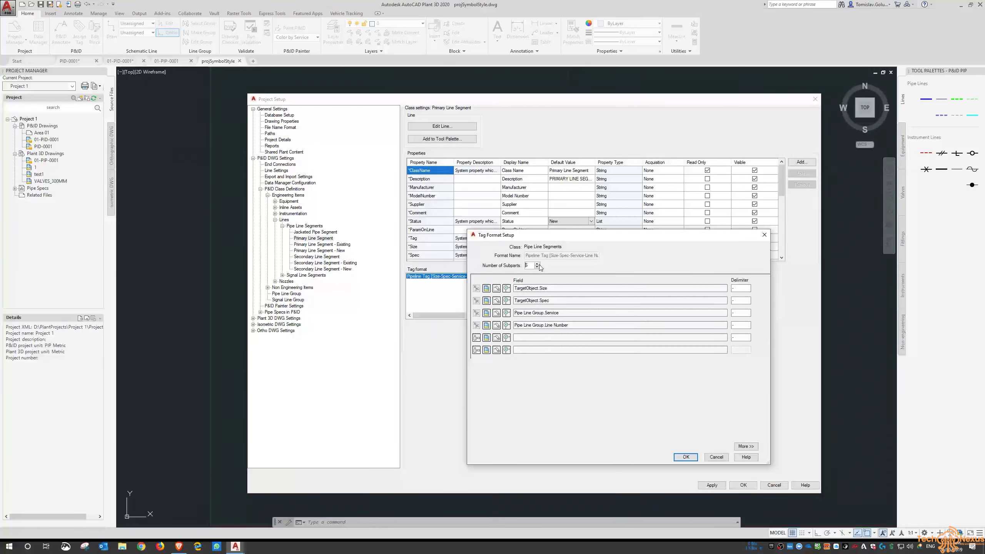
click(476, 338)
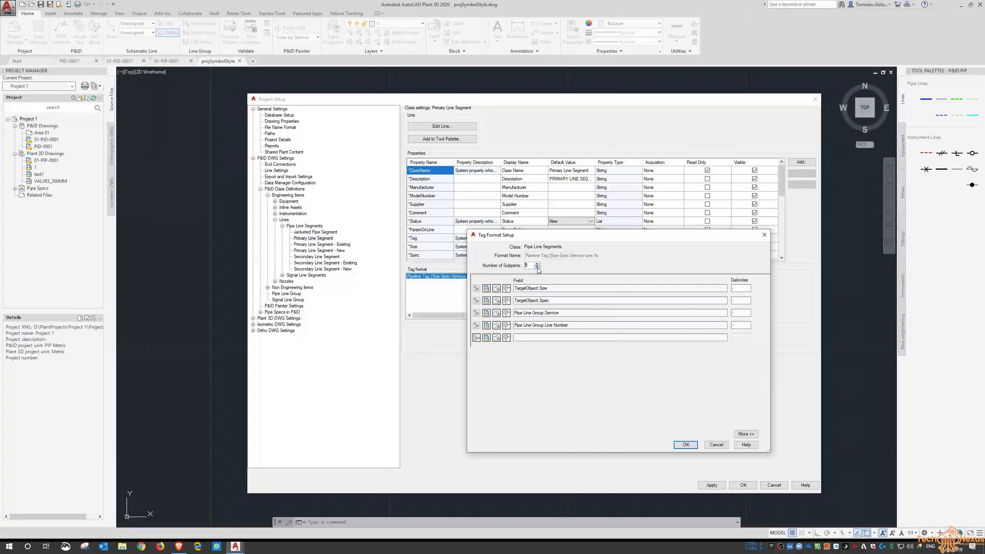
Review the Pipe Line Segments class properties available for the fifth tag subpart, and cancel the selection.
click(477, 337)
drag(187, 106, 426, 135)
drag(481, 172, 486, 229)
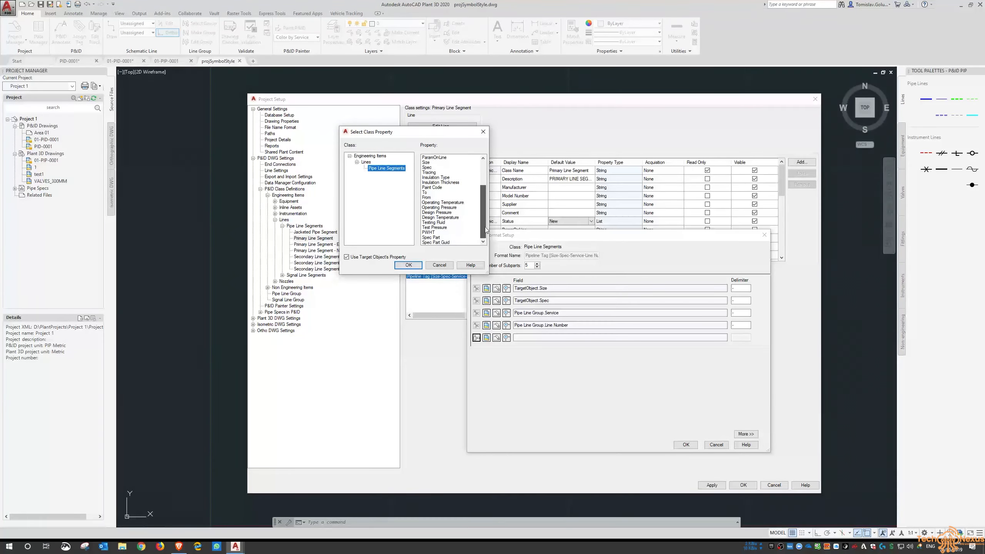
scroll(444, 189, up, 5)
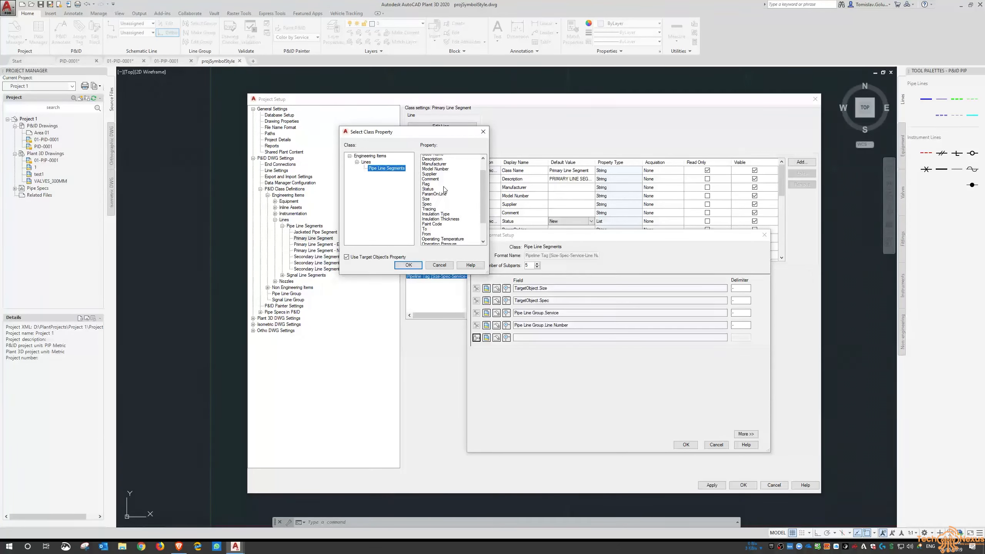
scroll(444, 189, down, 3)
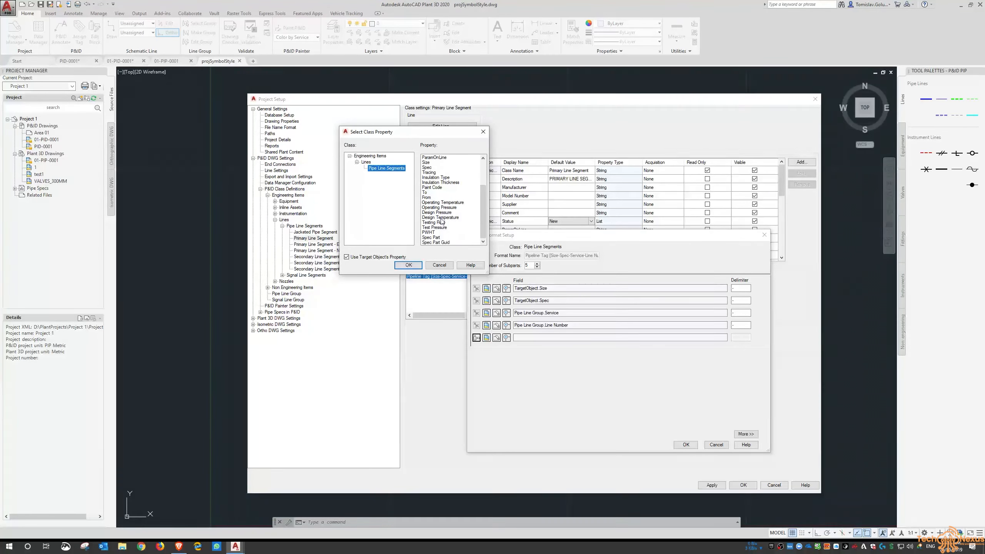
click(439, 266)
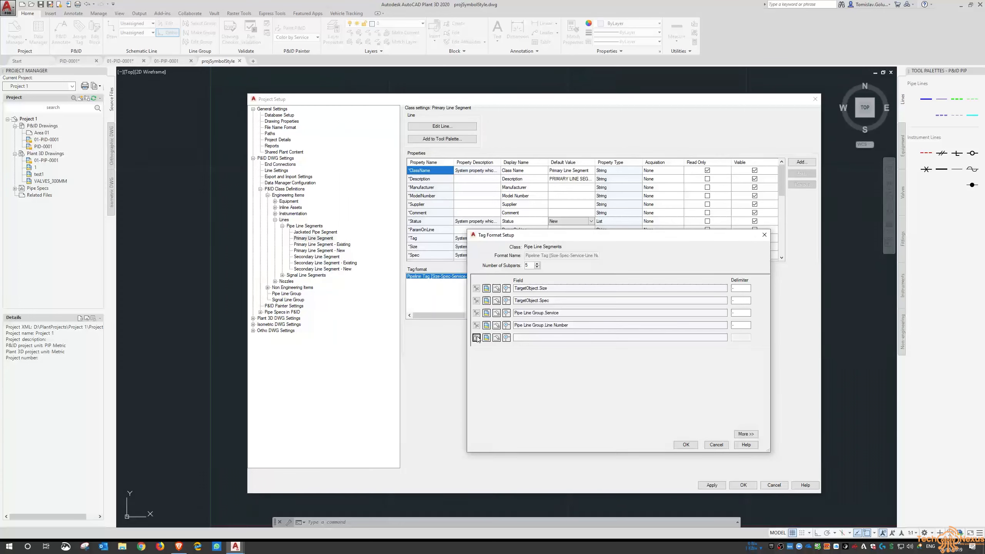
Review the General drawing properties available for the fifth tag subpart, and cancel the selection.
click(486, 337)
drag(172, 119, 448, 162)
click(424, 182)
click(472, 197)
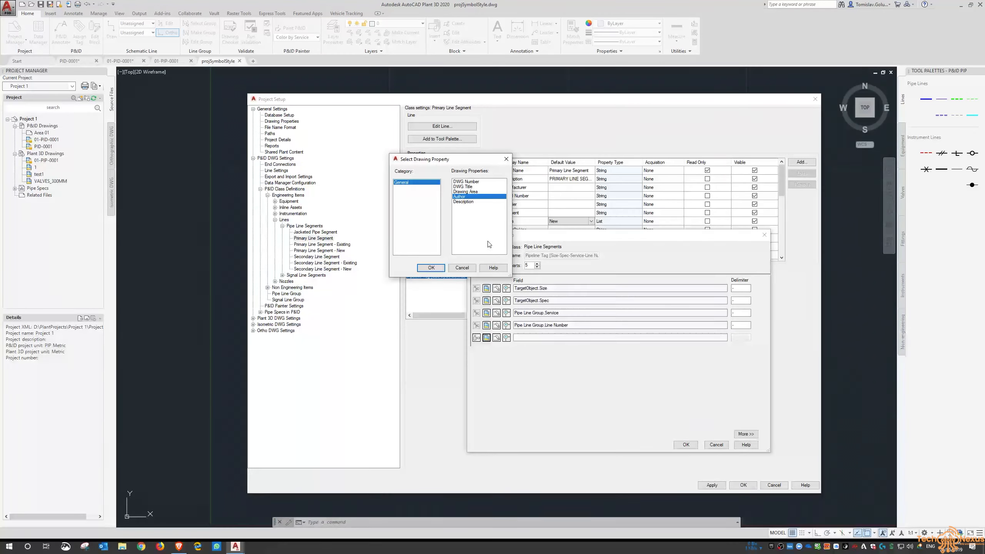
click(468, 270)
Review the General, Project Data and Client Information project properties available for the fifth tag subpart, and cancel the selection.
click(496, 337)
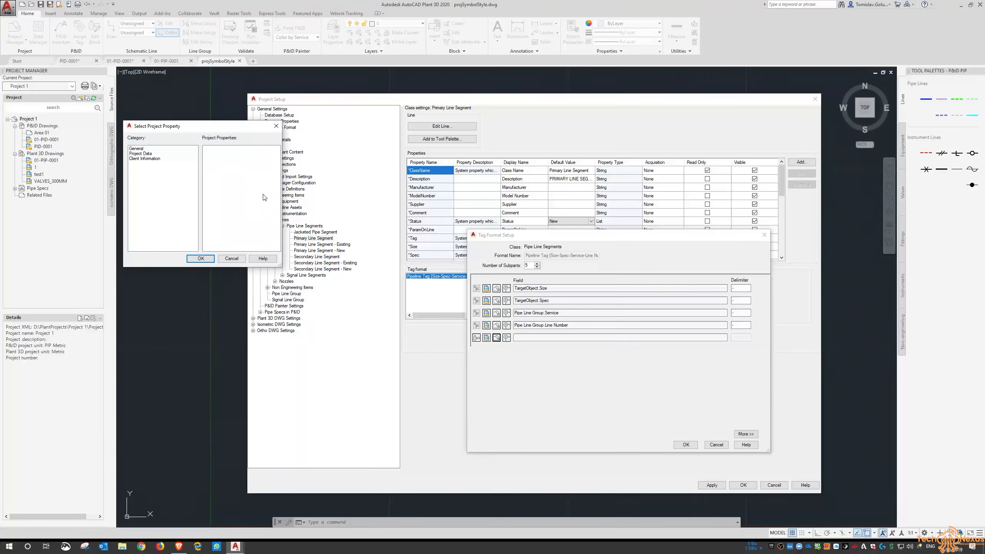
drag(223, 126, 496, 134)
click(414, 162)
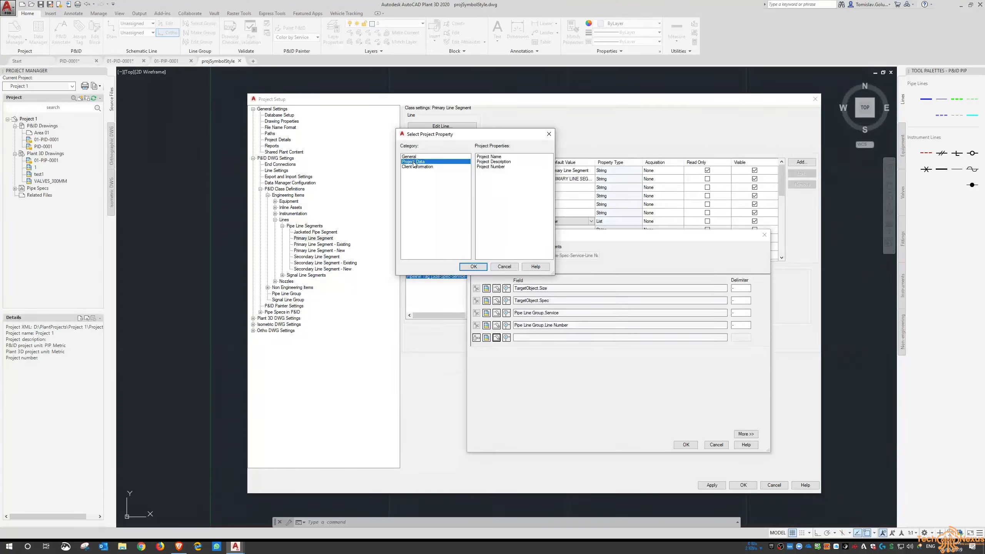
click(421, 168)
click(426, 162)
click(427, 157)
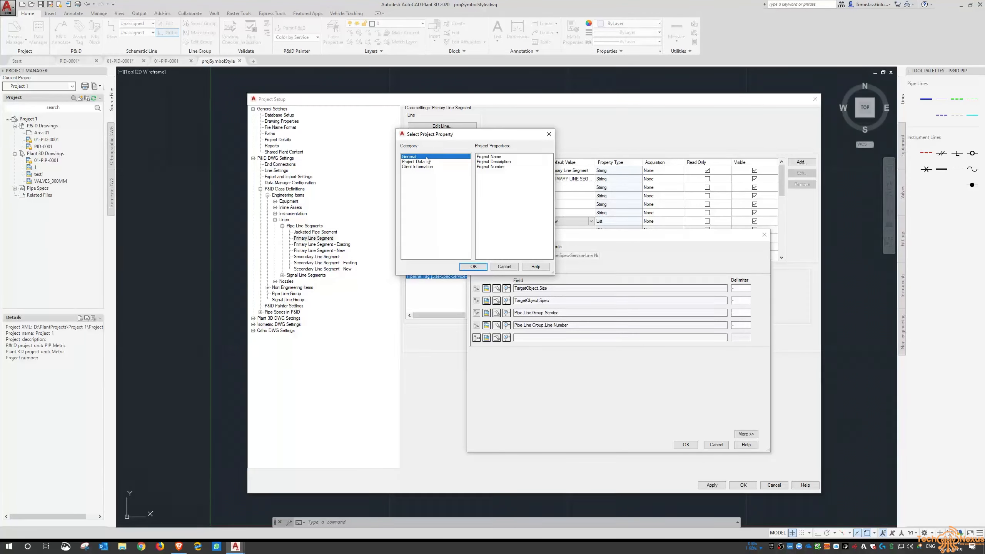
click(488, 157)
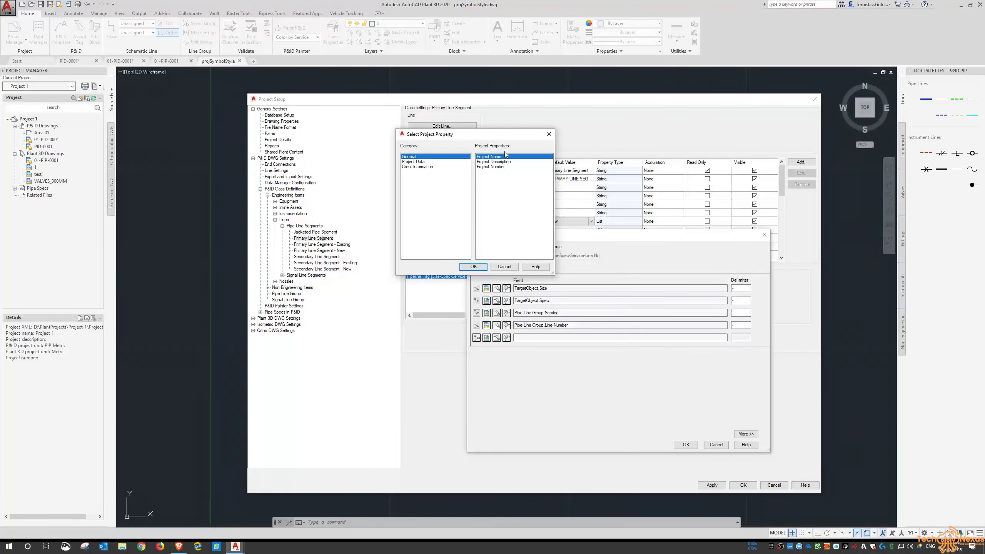
click(503, 166)
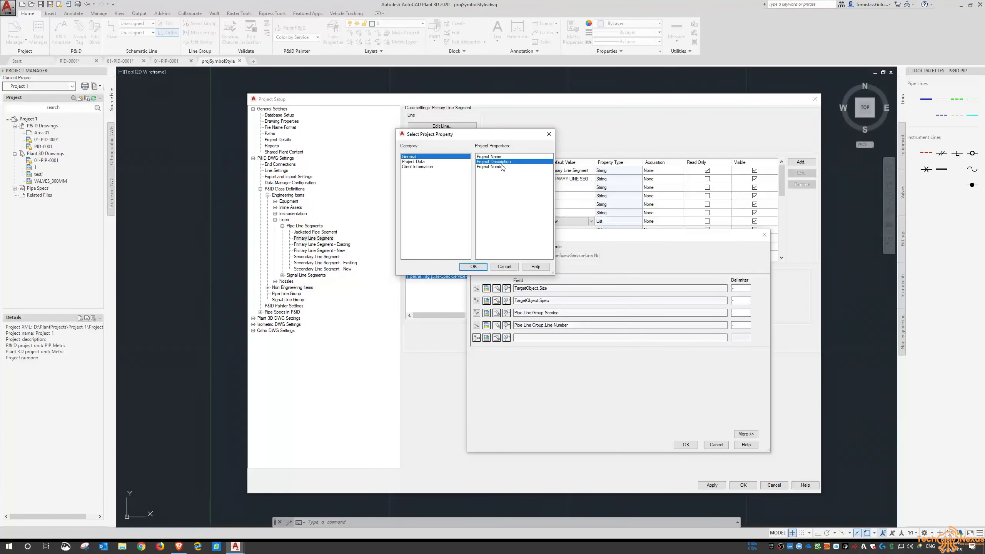
click(514, 266)
Review the expression definition options for the fifth tag subpart, and cancel both the expression and the Pipeline Tag format changes.
click(476, 337)
drag(198, 140, 397, 151)
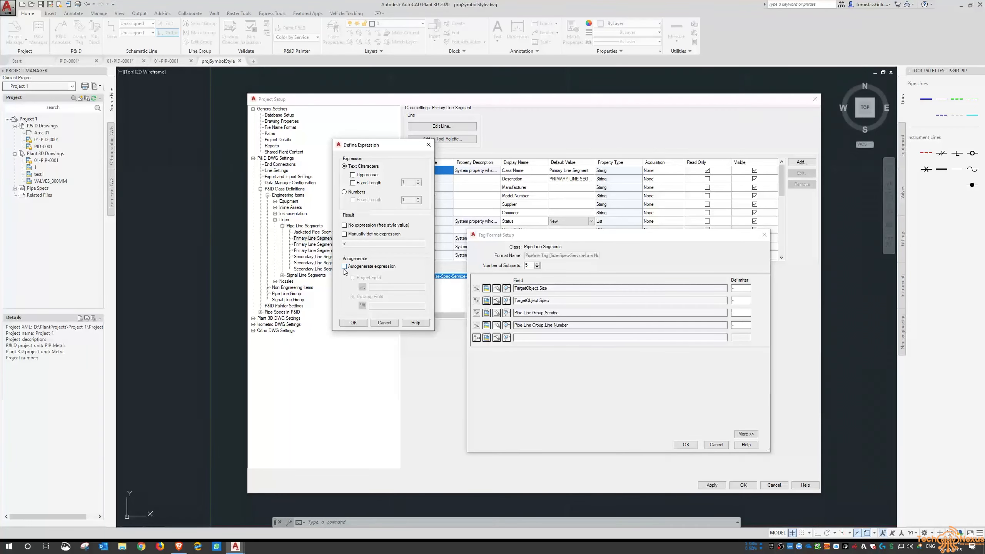
click(384, 322)
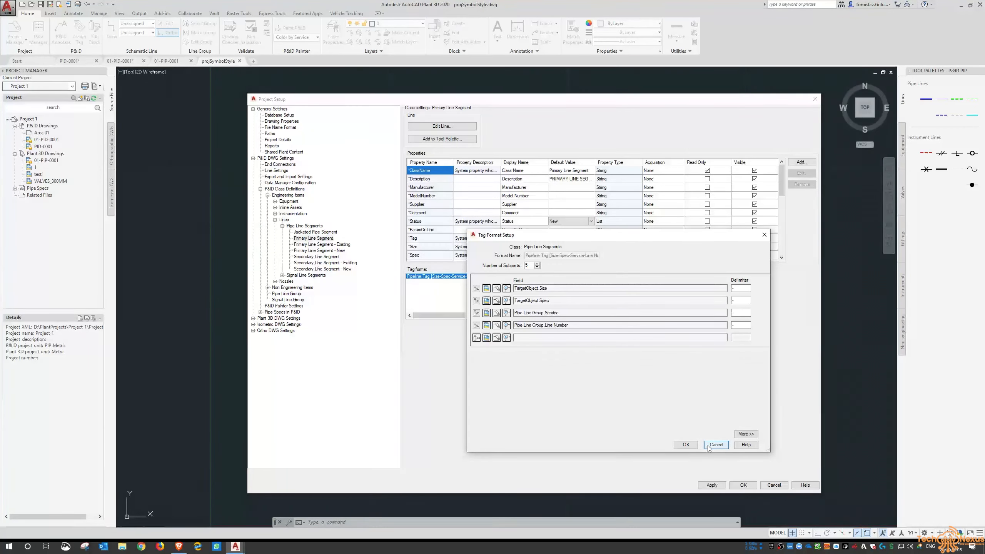
key(Escape)
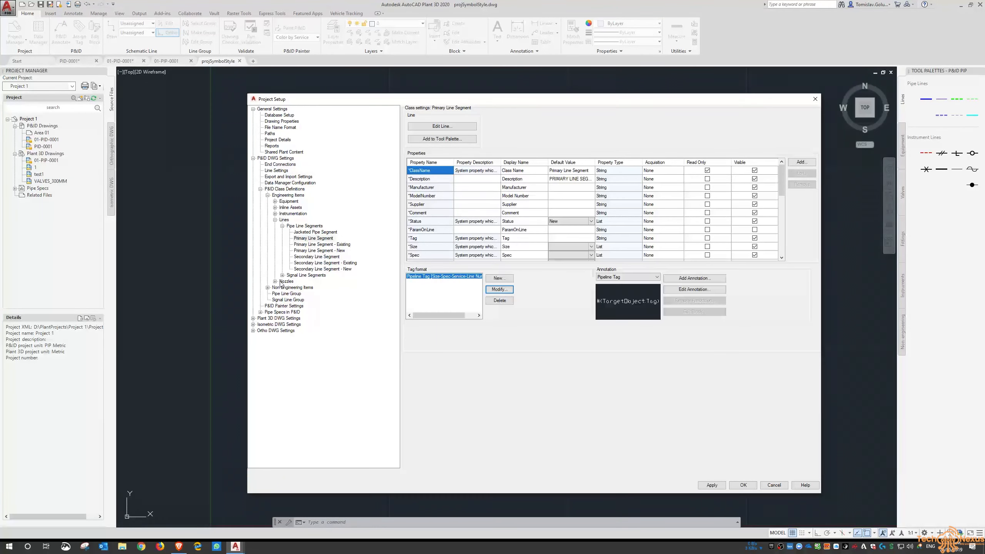
Show the Check Valve class under Inline Assets, Hand Valves, and open its Hand Valve Tag format for modification.
click(275, 207)
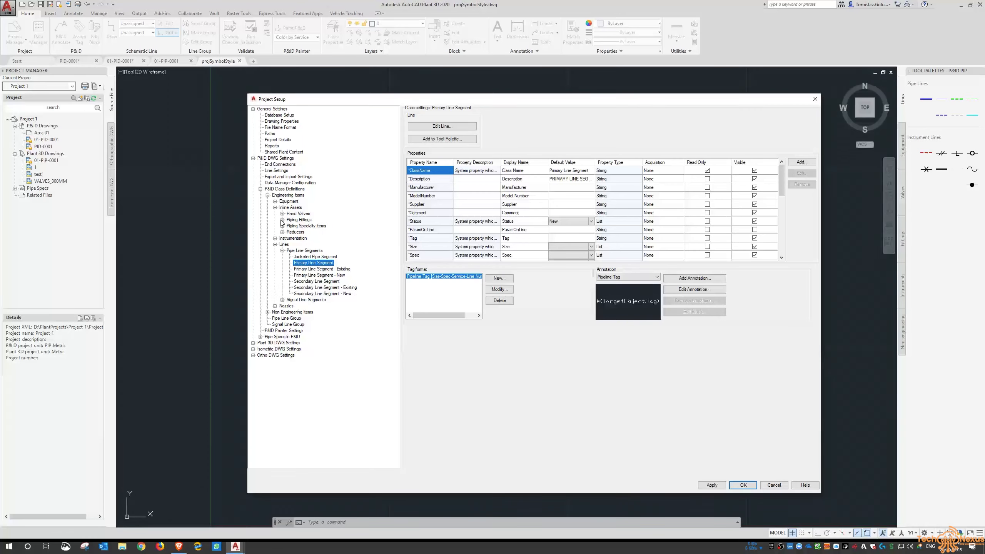
click(282, 213)
click(305, 208)
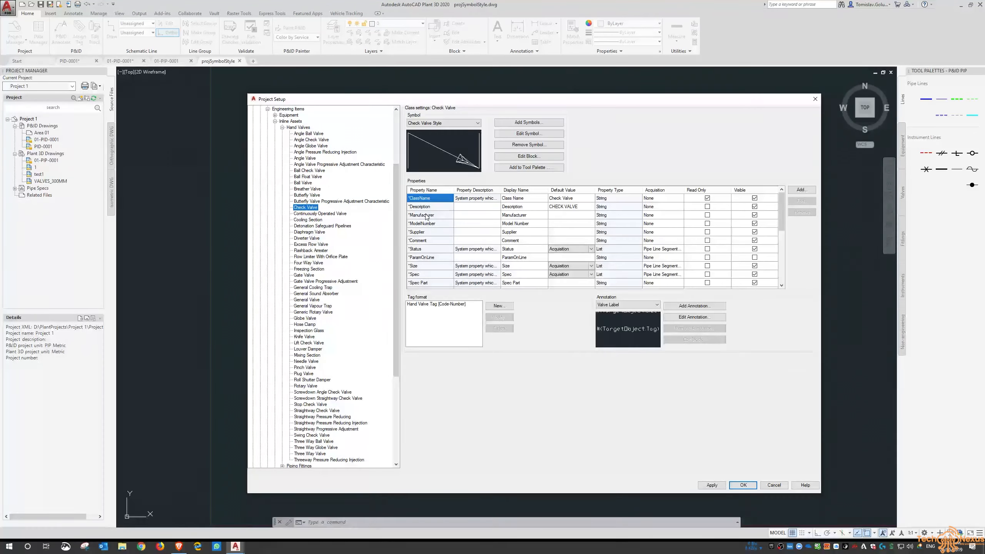
click(455, 307)
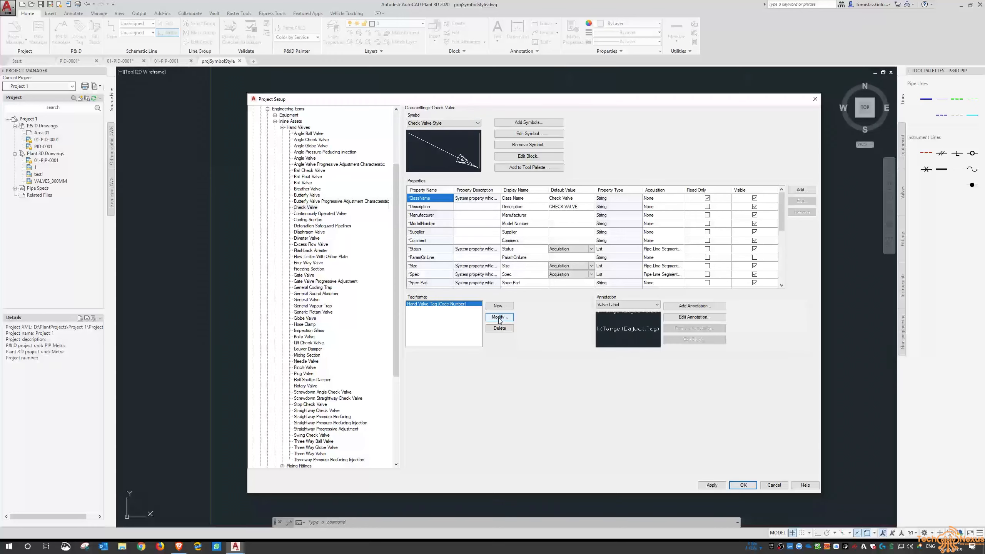
click(499, 317)
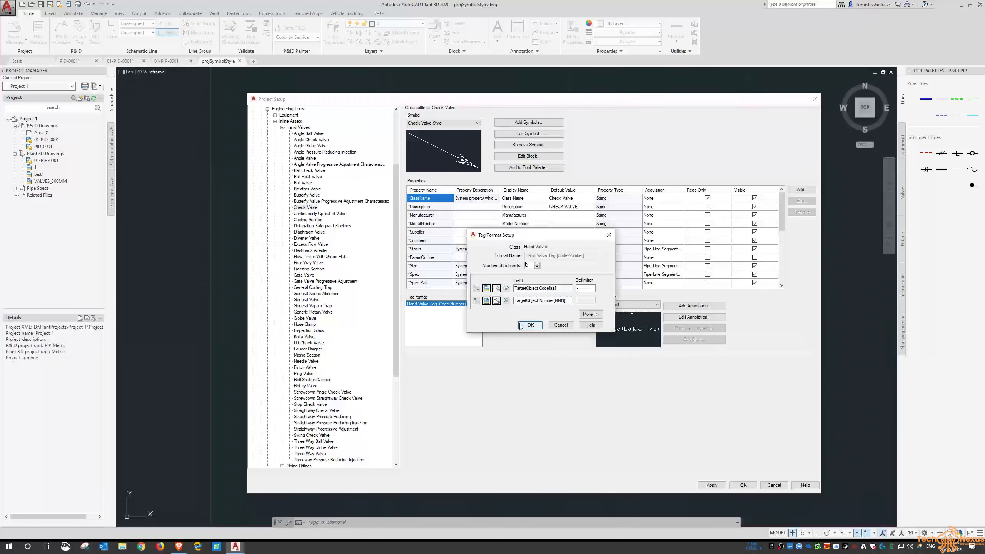
Review the autogenerate expression and project autogeneration properties of the valve tag's Number subpart, and cancel out of the tag format setup.
click(506, 301)
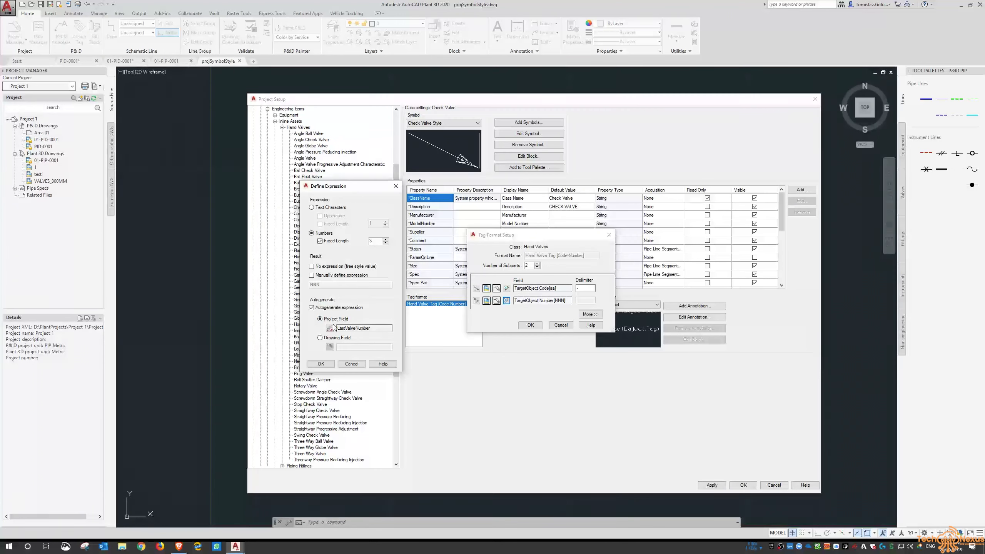
click(388, 327)
click(330, 328)
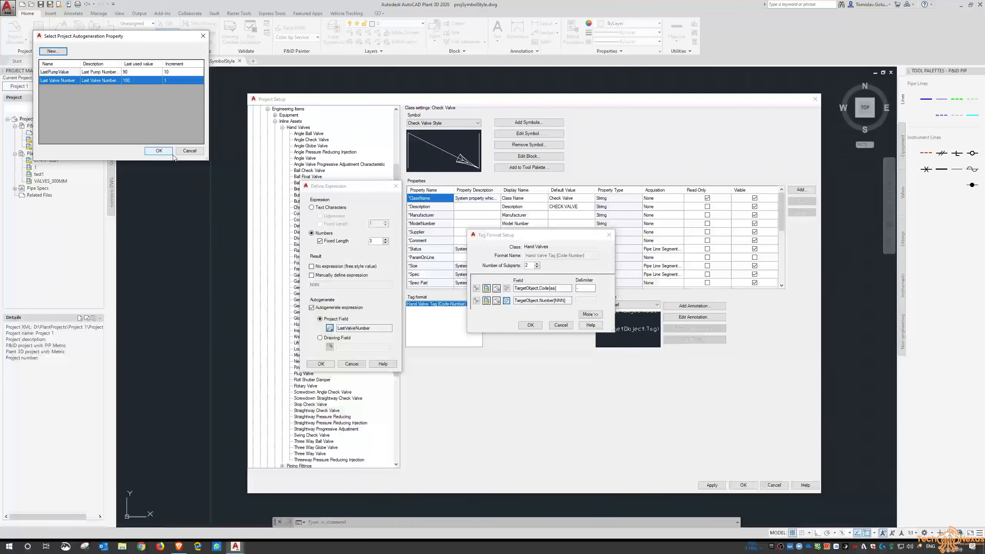
click(192, 152)
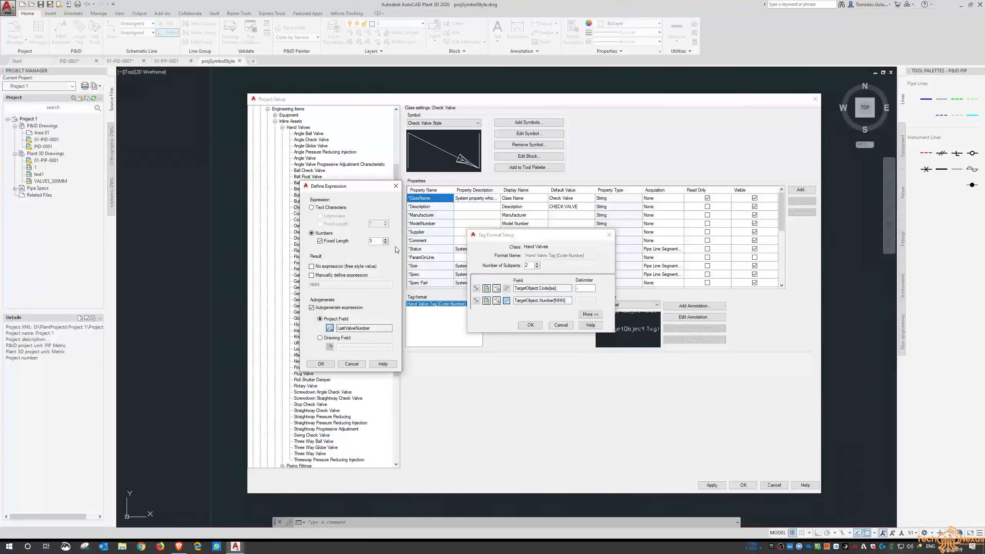
click(351, 363)
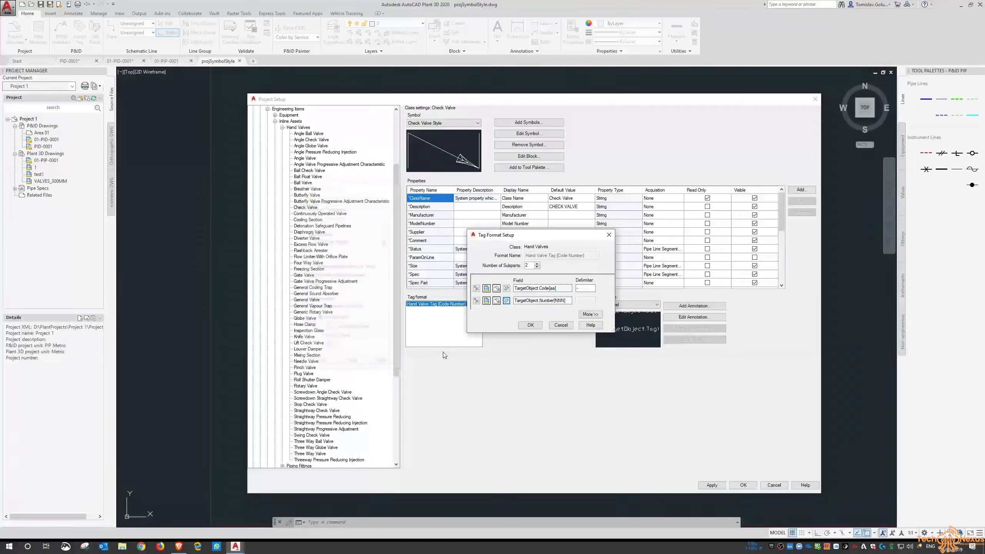
click(561, 325)
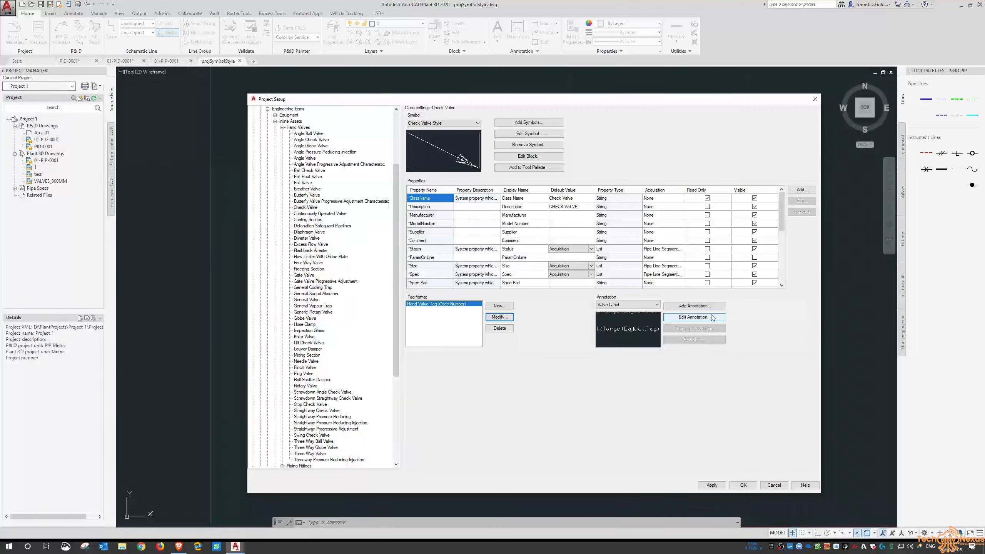
Review the symbol settings of the Check Valve's Valve Label annotation, and cancel without changing them.
click(633, 304)
click(637, 304)
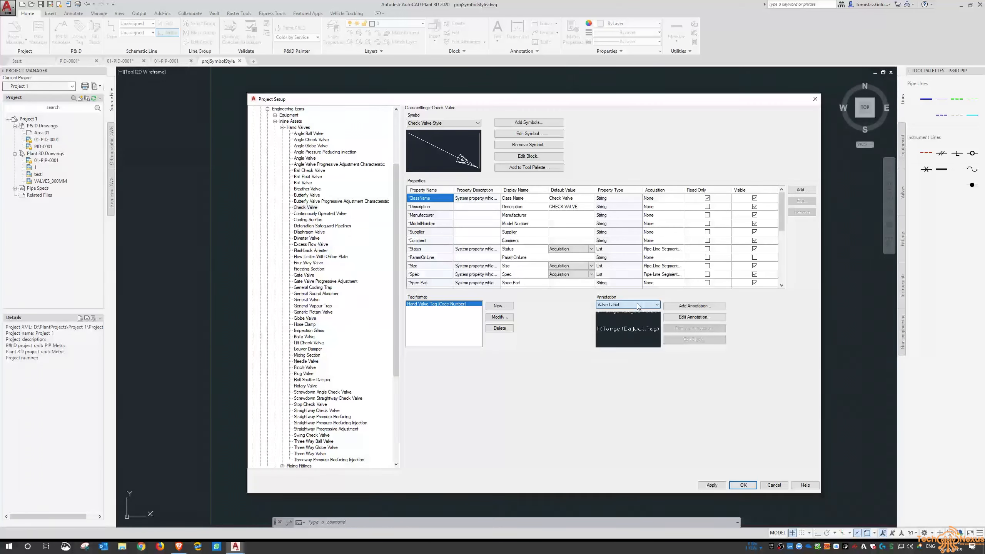
click(688, 318)
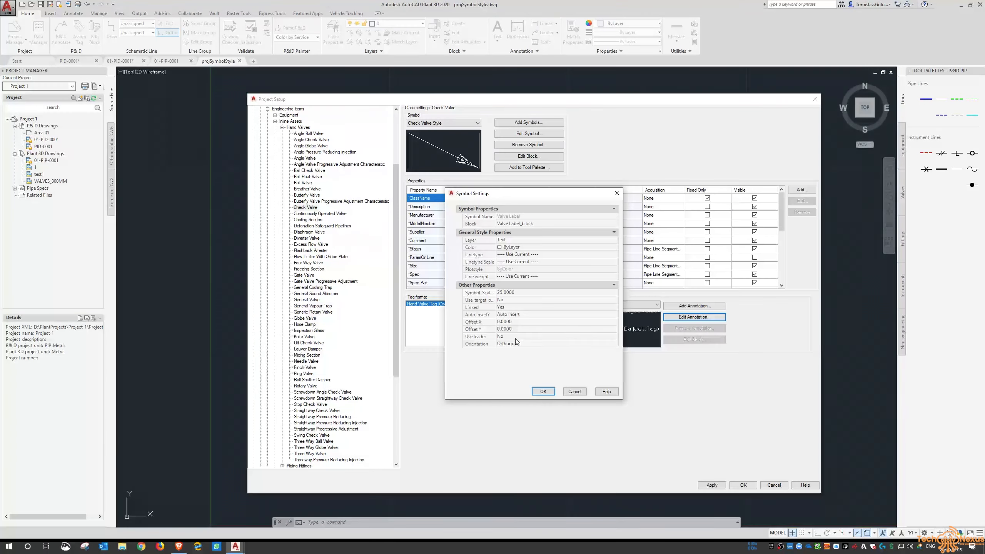
click(577, 392)
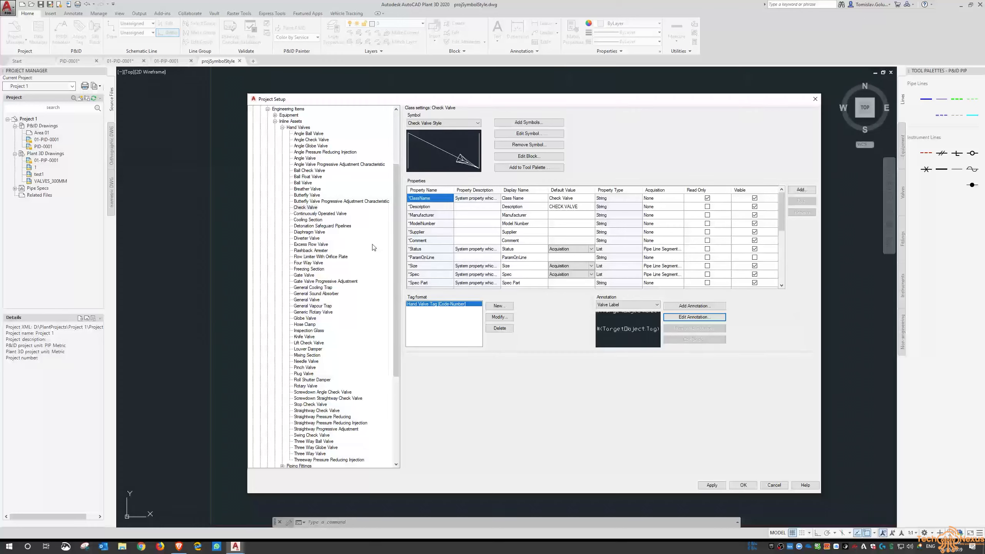
Open the Valve Label annotation block of the parent Hand Valves class for editing.
scroll(306, 202, up, 3)
click(296, 183)
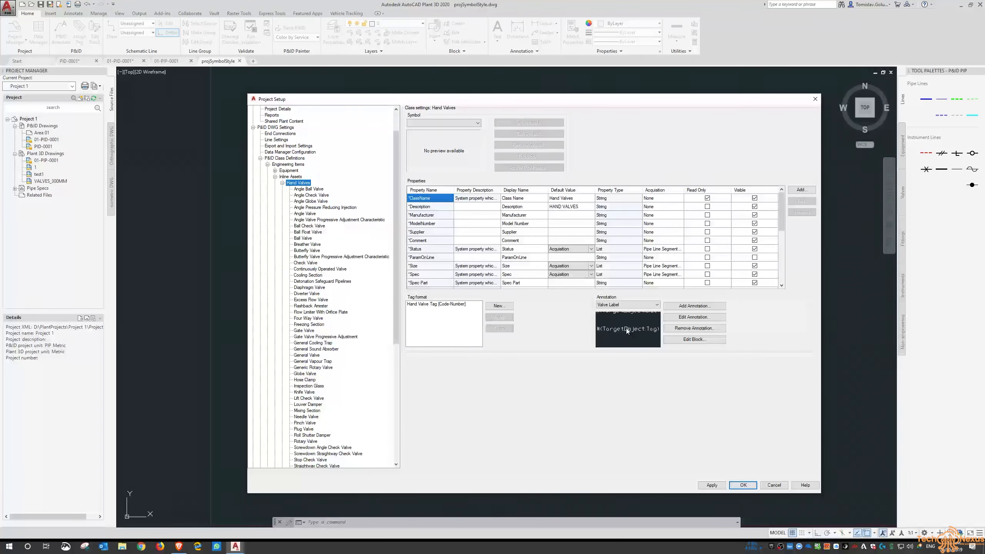
click(688, 341)
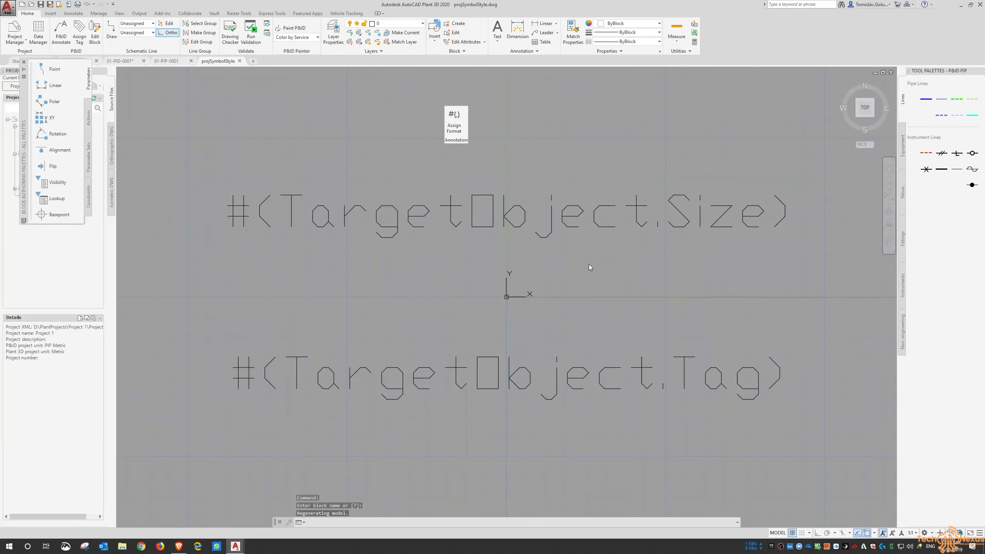
Inspect the attribute definition of the TargetObject.Size text, cancel it, and end the text editing command.
click(595, 268)
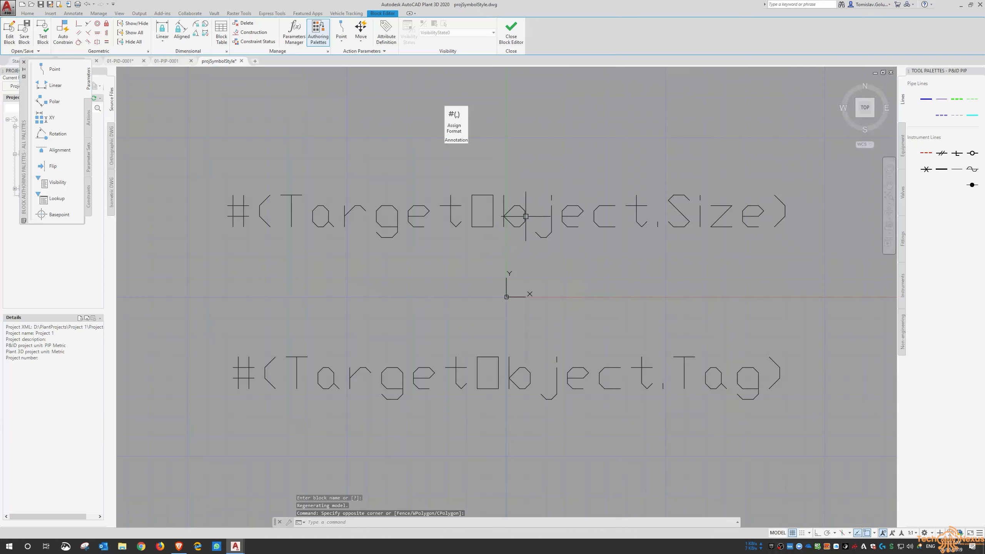
double_click(542, 234)
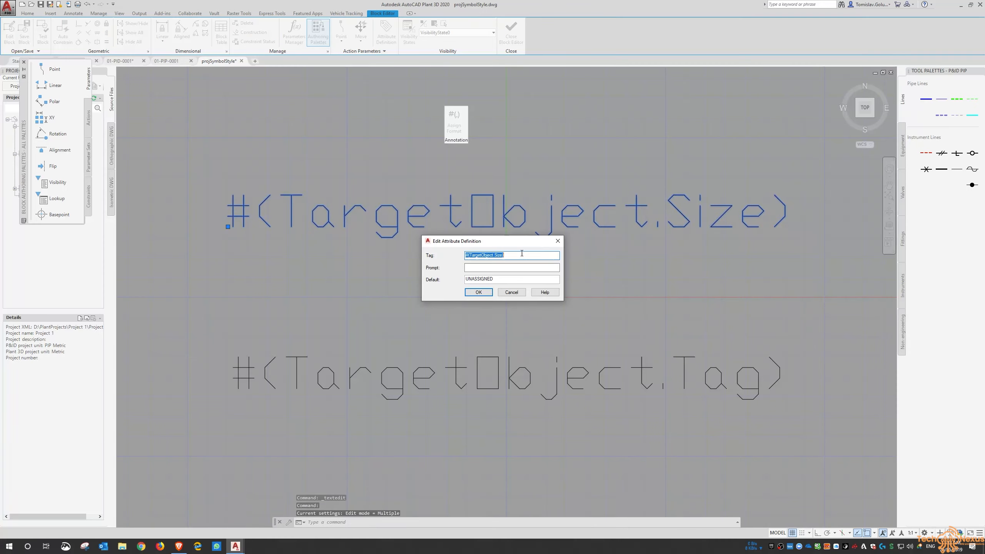
click(510, 291)
right_click(552, 157)
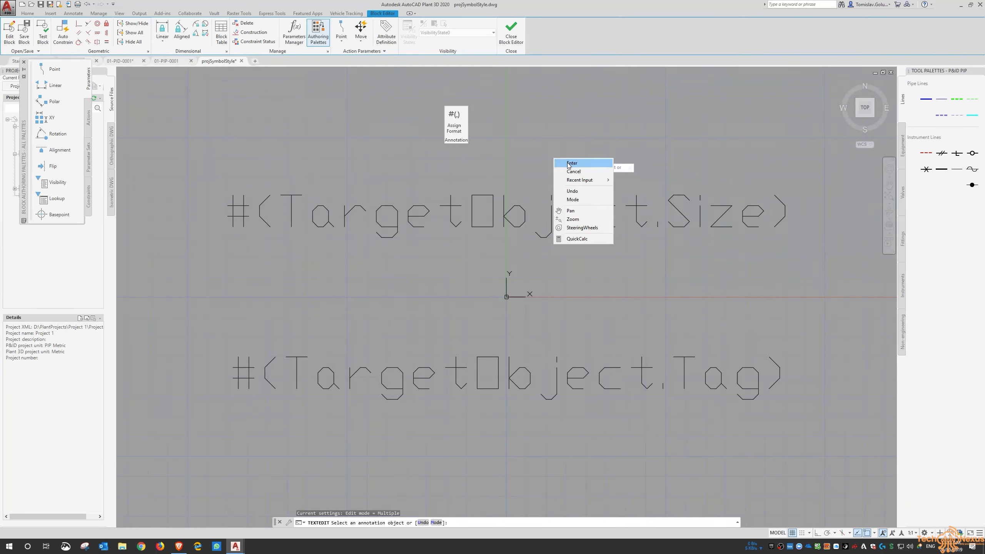
click(560, 160)
Review the assigned annotation format of the TargetObject.Size attribute, and close the Block Editor to return to the project setup.
click(454, 118)
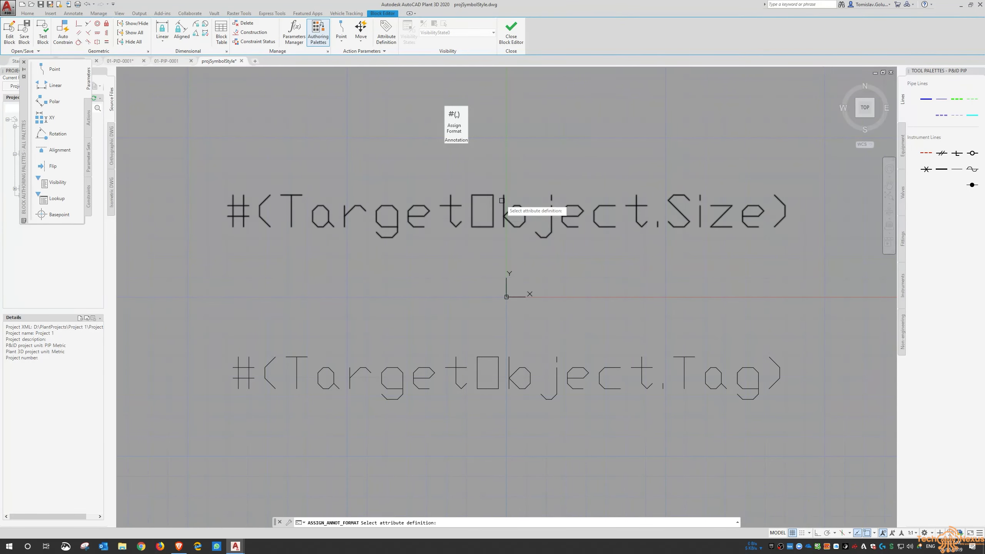
click(511, 200)
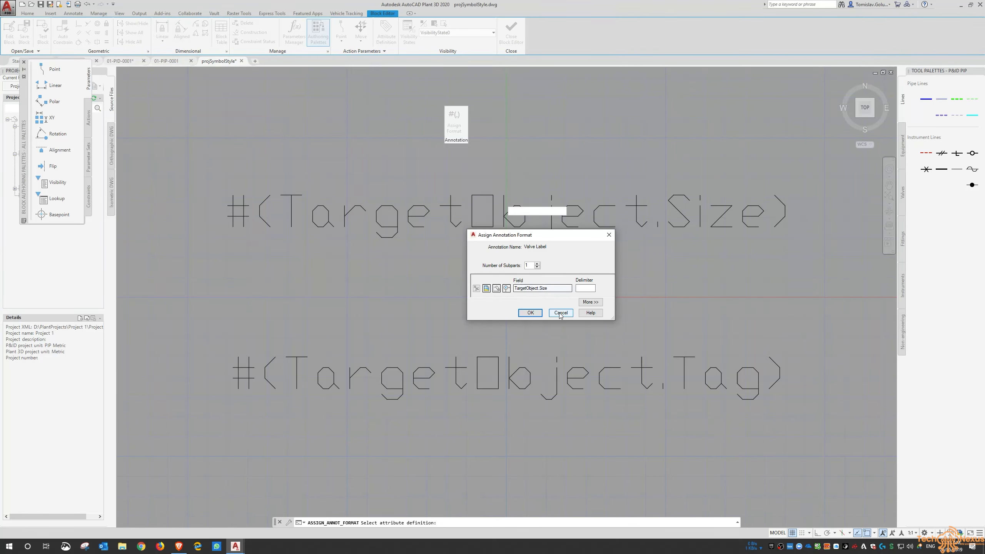
click(524, 313)
click(518, 42)
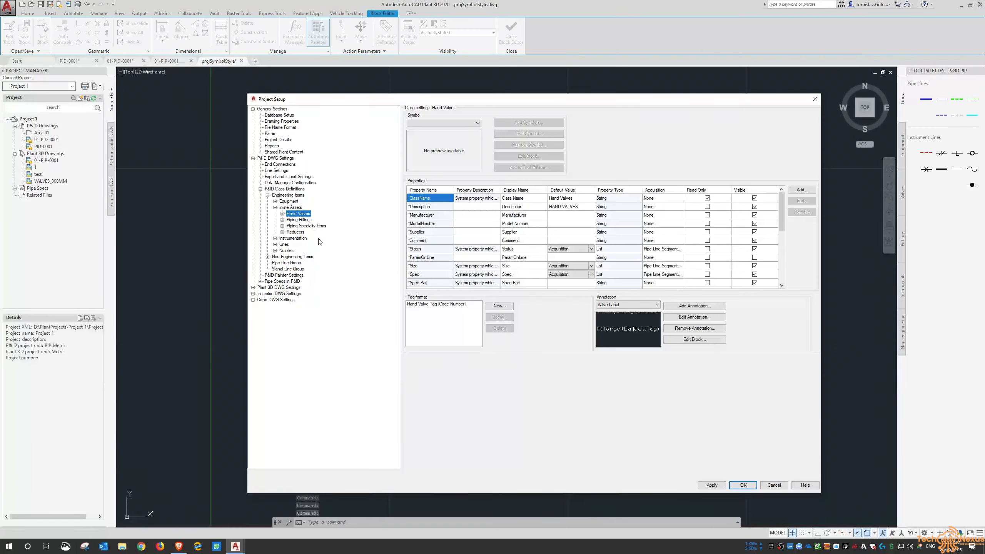
Review the Pipe Line Group and Signal Line Group class settings, and expand the Instrumentation classes.
click(294, 263)
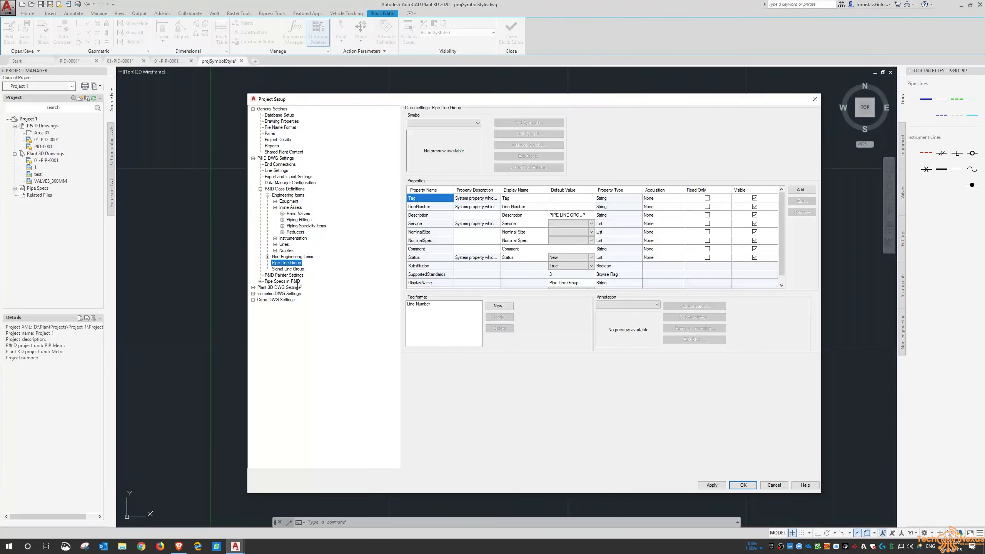
click(288, 269)
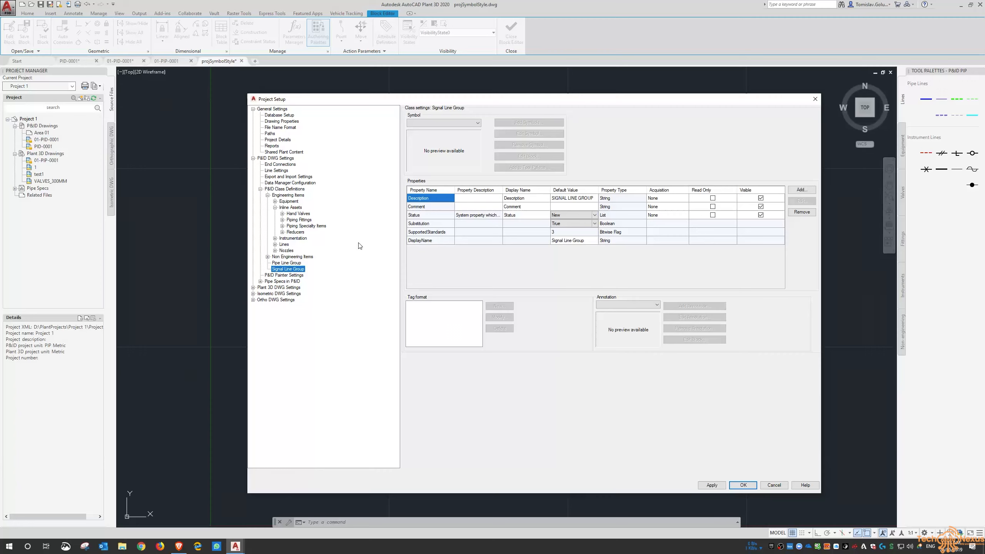
click(275, 238)
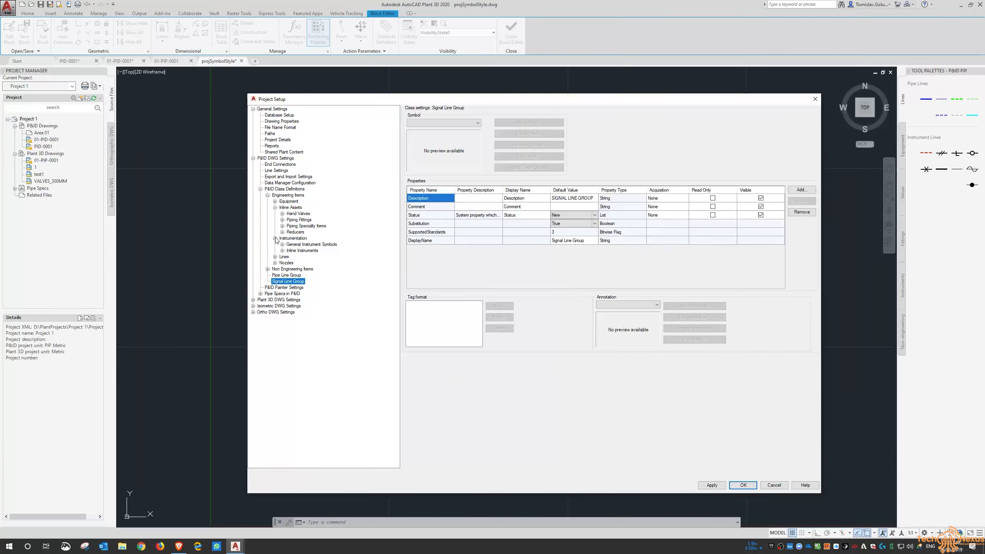
Review the Signal Line Segments class settings, including Capillary Tube, Electrical Signal Line, Electromagnetic Signal, Hydraulic Signal Line and Instrument Supply.
click(275, 257)
click(282, 269)
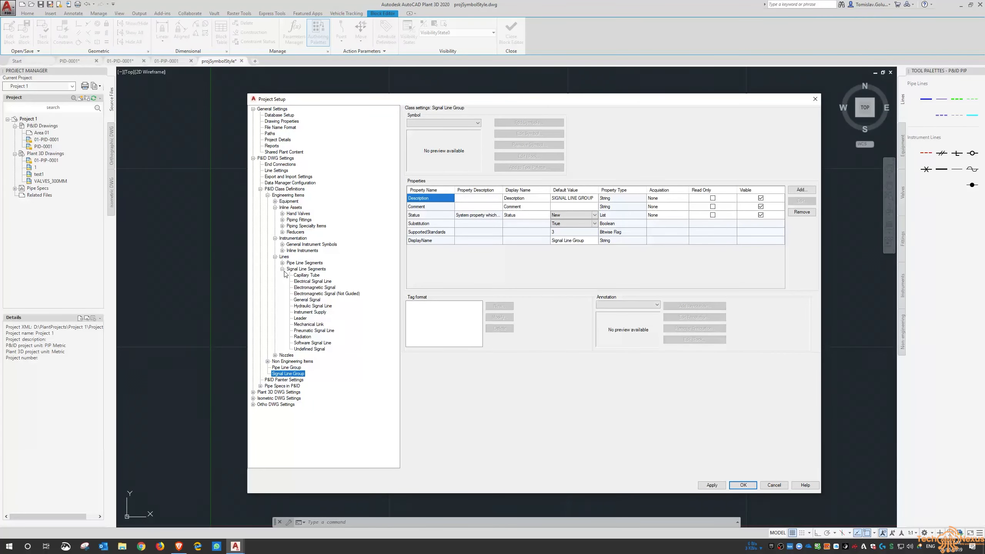
click(310, 275)
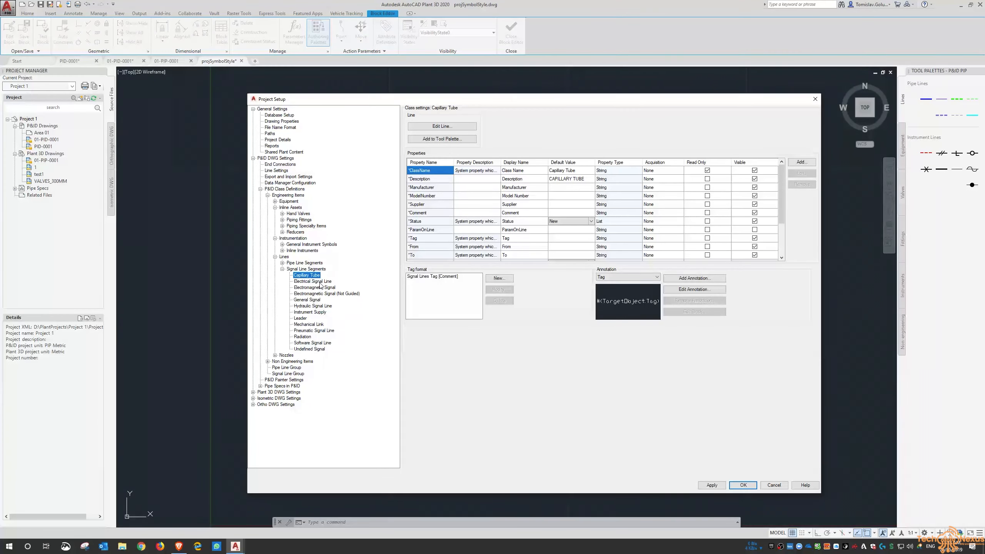
click(319, 282)
click(321, 293)
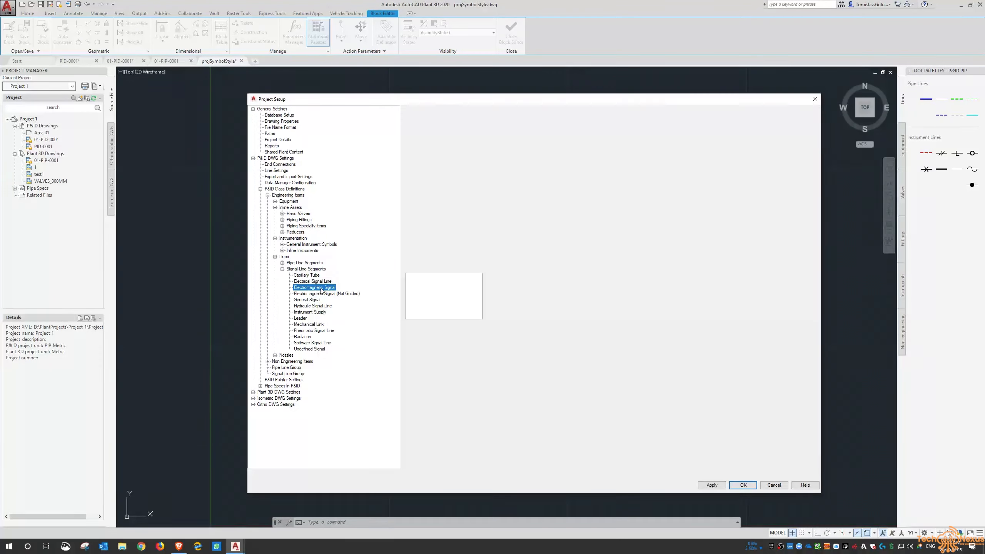
click(312, 306)
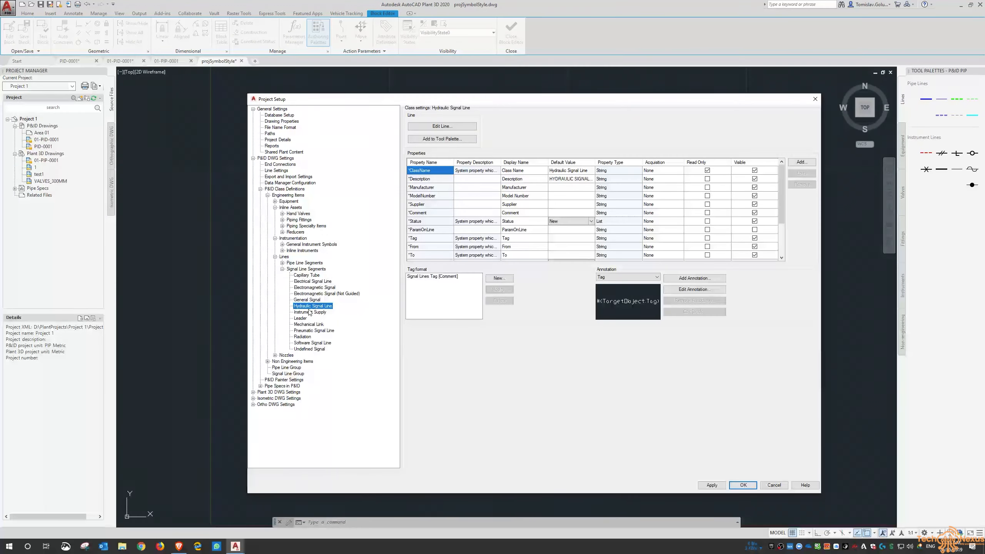
click(306, 313)
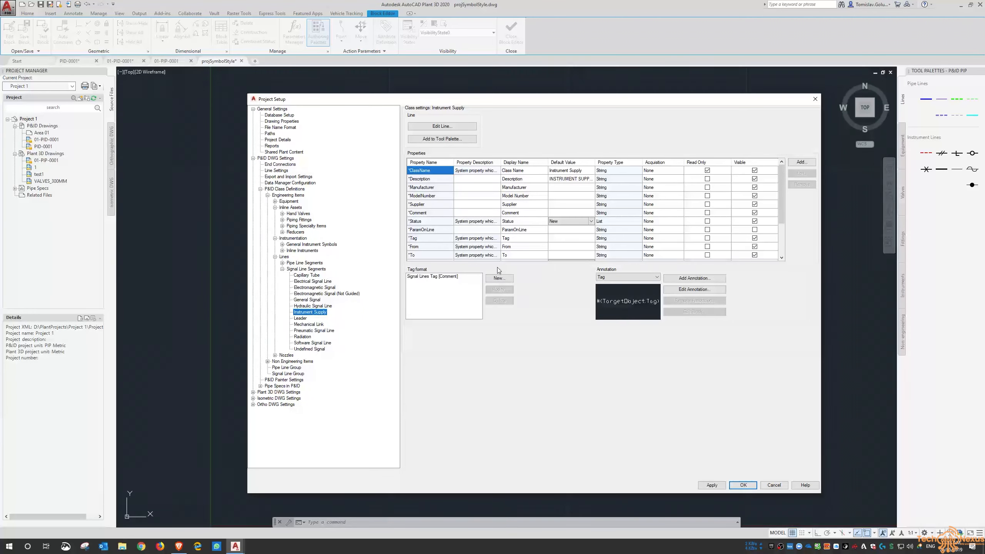
Review the symbols and properties of the Assumed, Double Line, Front Facing and Single Line Nozzle classes.
click(275, 355)
click(297, 361)
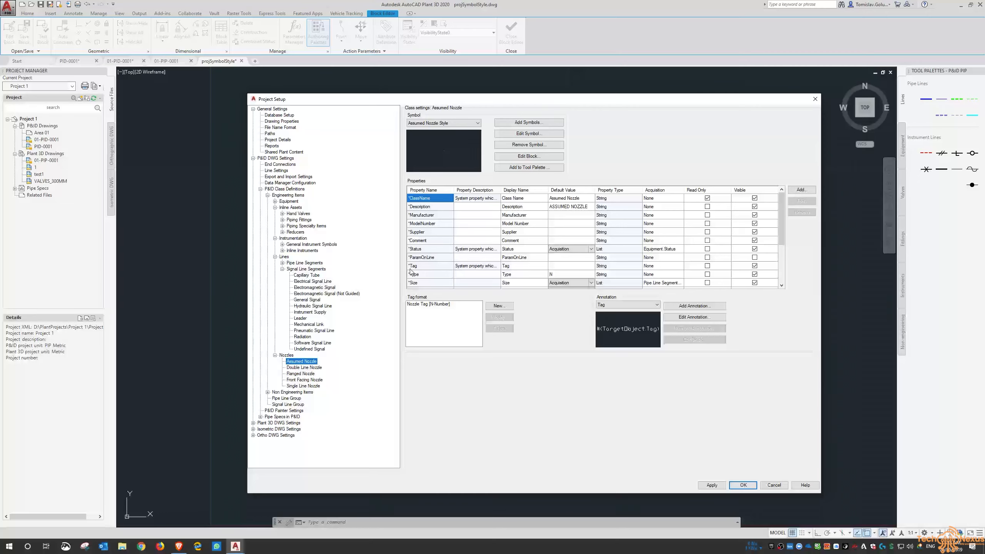
click(308, 368)
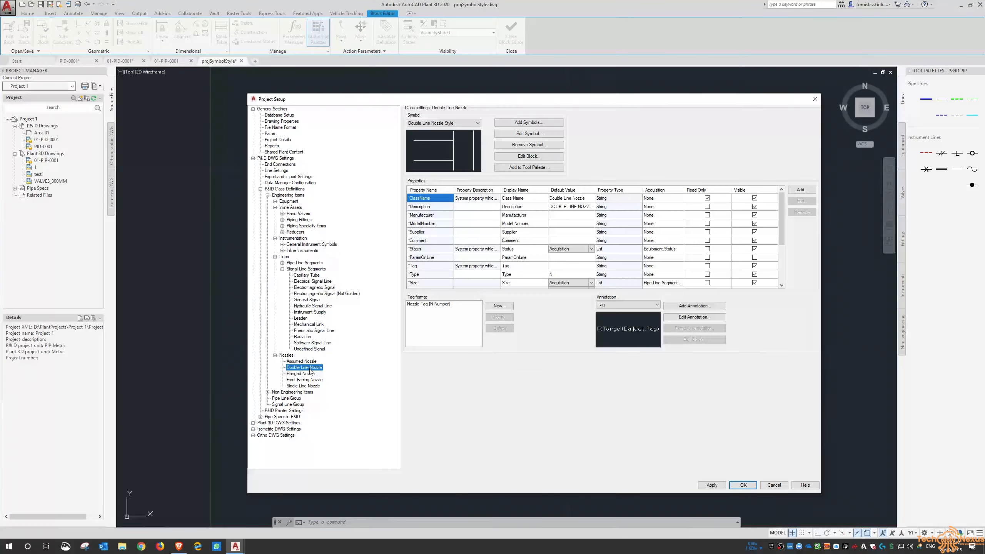
click(313, 379)
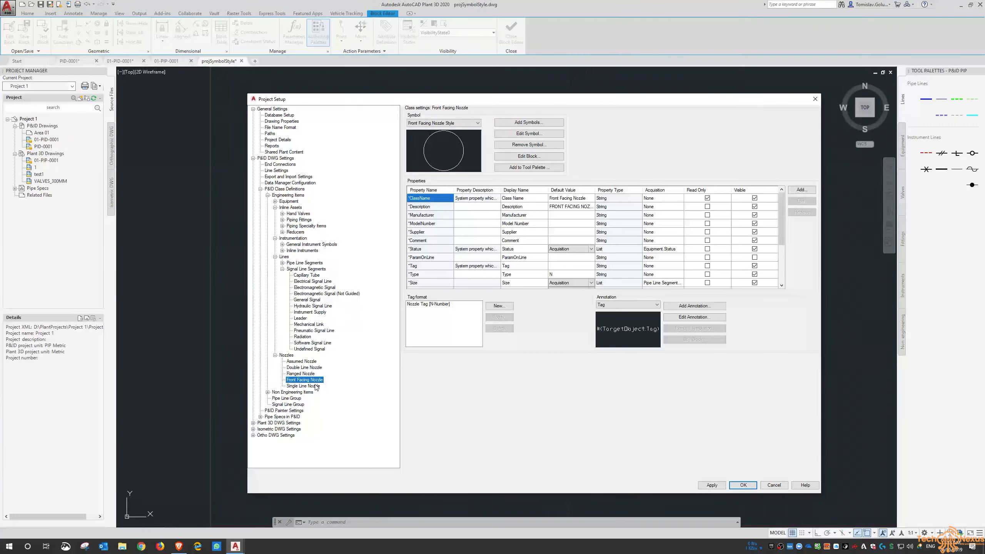
click(314, 386)
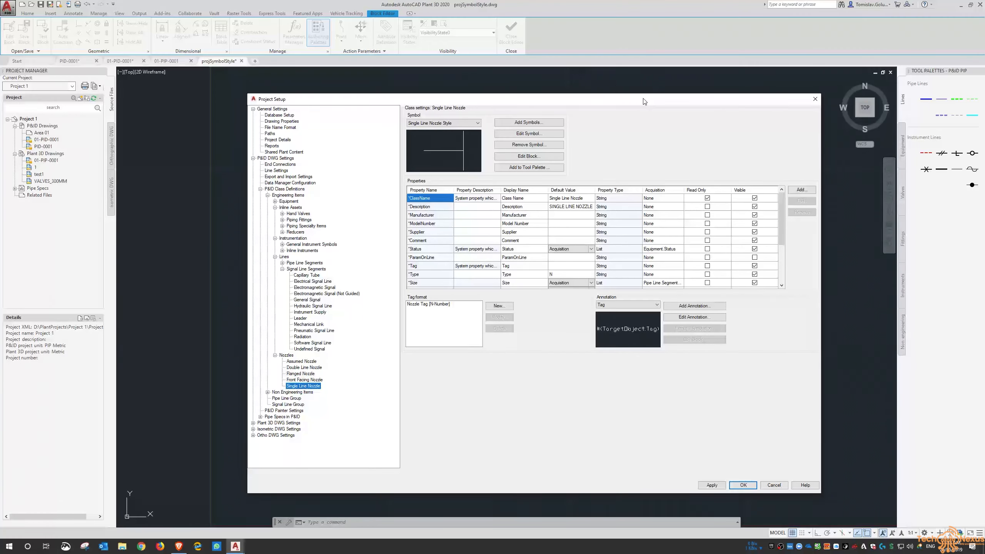
Compare the Color by Service and Color by Size painter styles in the P&ID Painter Settings, previewing them on a black background.
click(280, 410)
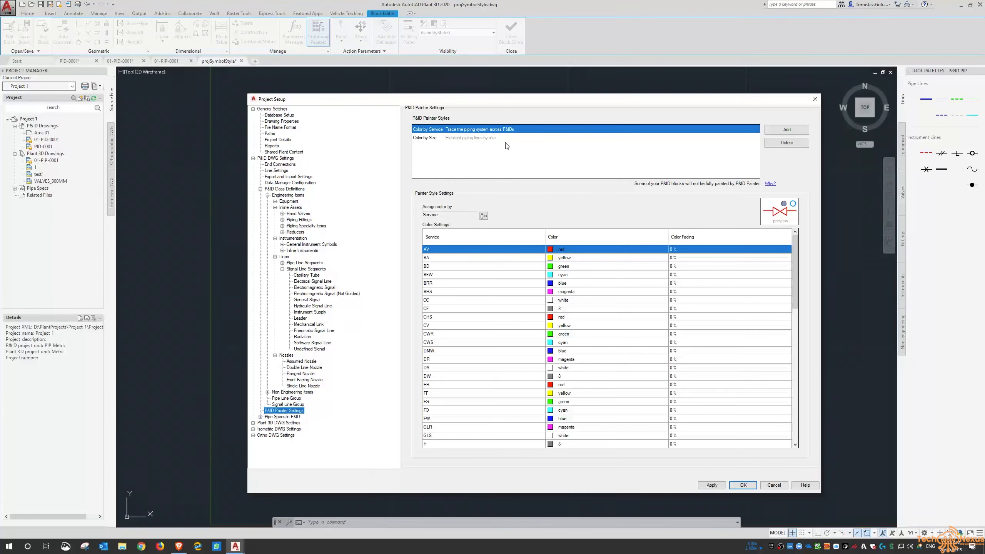
drag(460, 102, 424, 99)
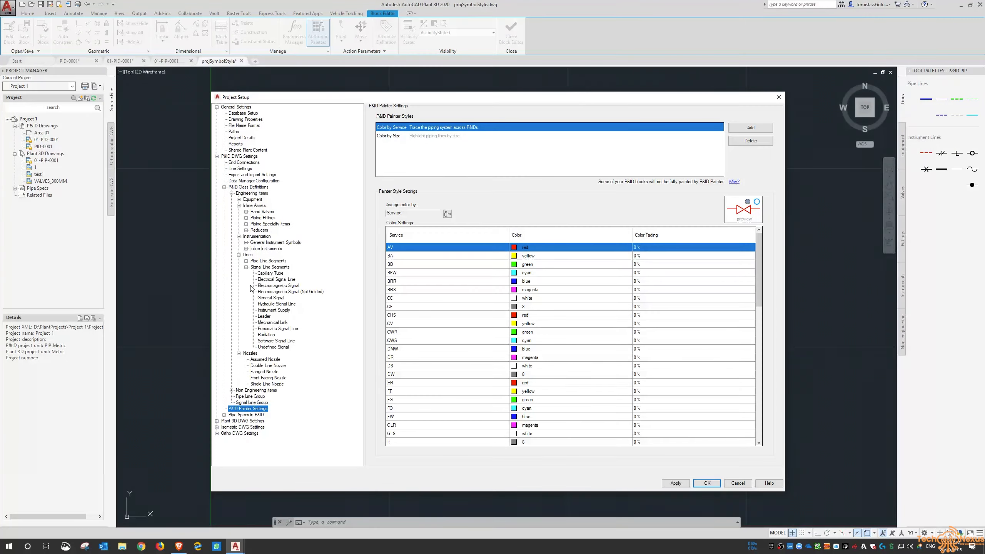
click(246, 267)
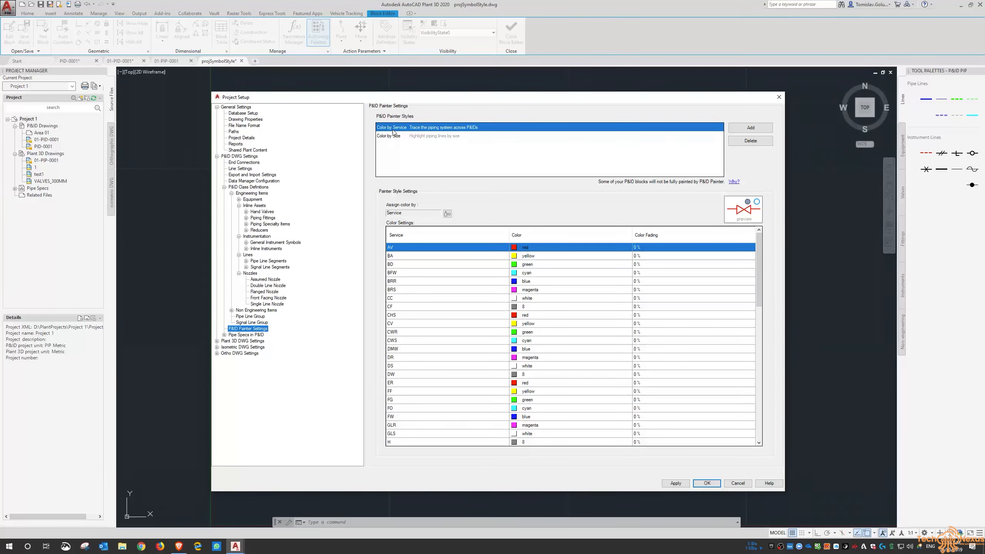
click(437, 136)
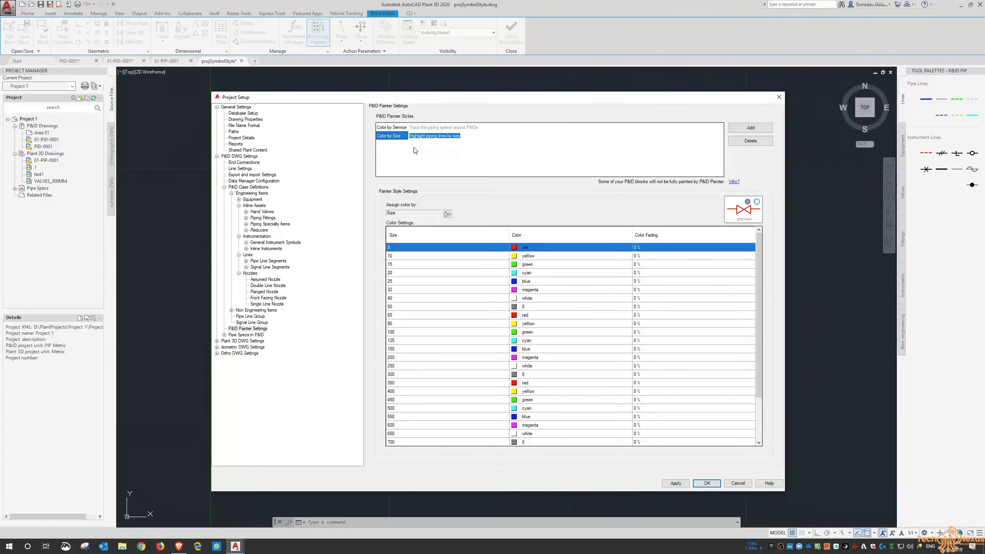
click(397, 127)
click(397, 136)
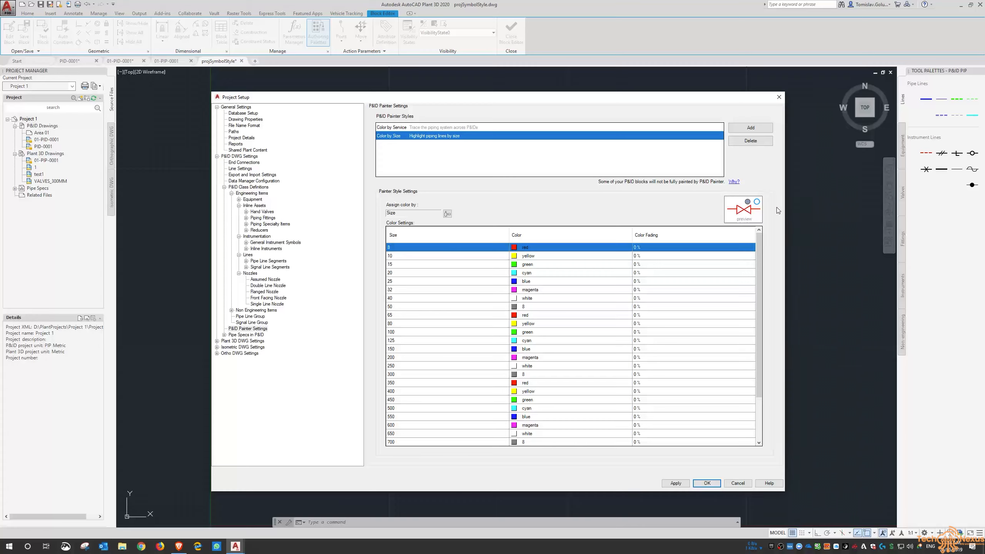
click(450, 129)
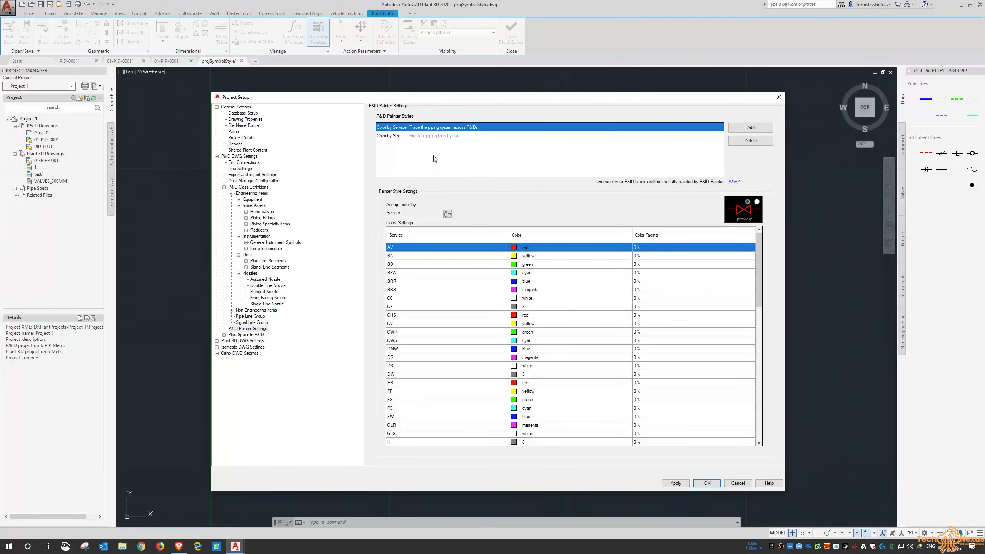
click(421, 136)
click(422, 128)
click(417, 136)
click(432, 126)
Review the property lists available for assigning colors in the Color by Service style, and leave the Service assignment as is.
click(447, 214)
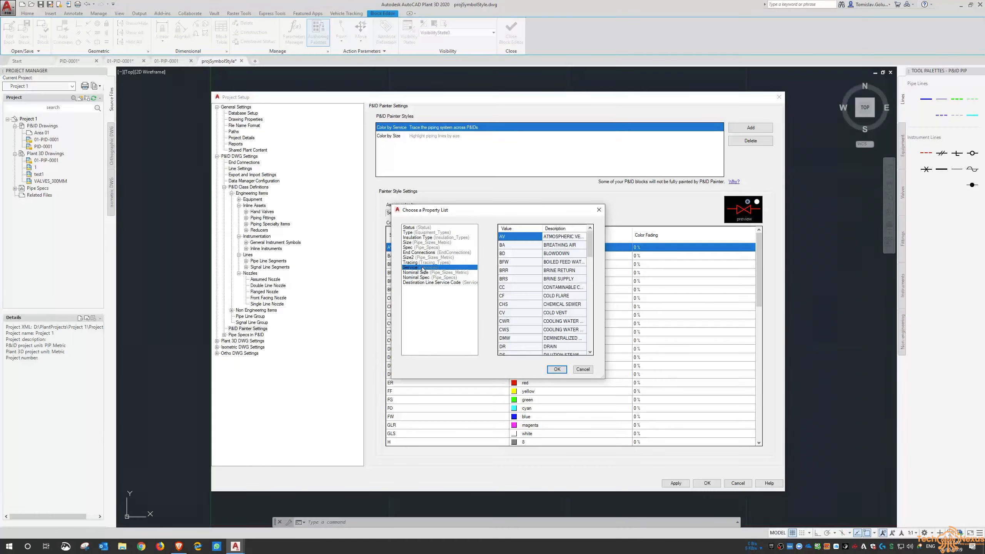
click(583, 369)
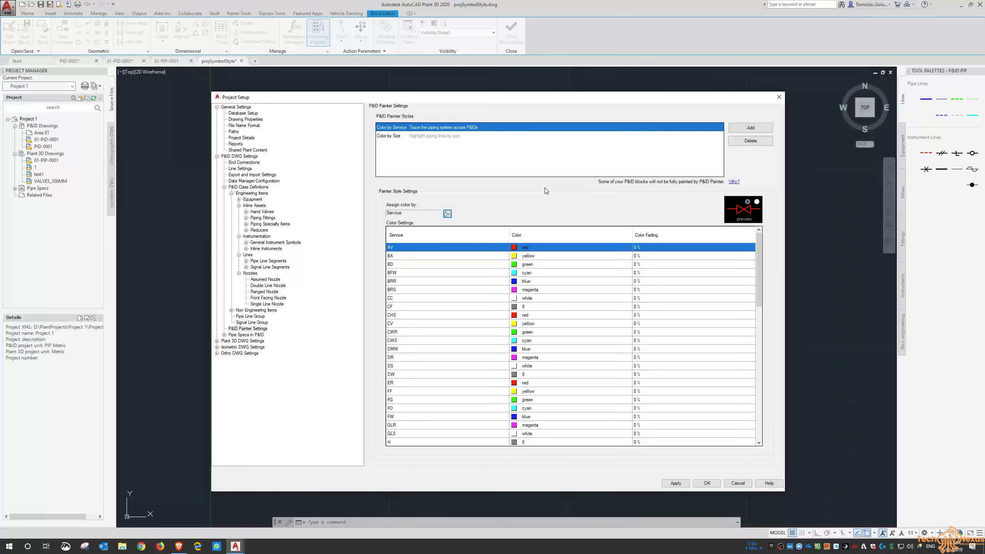
click(448, 214)
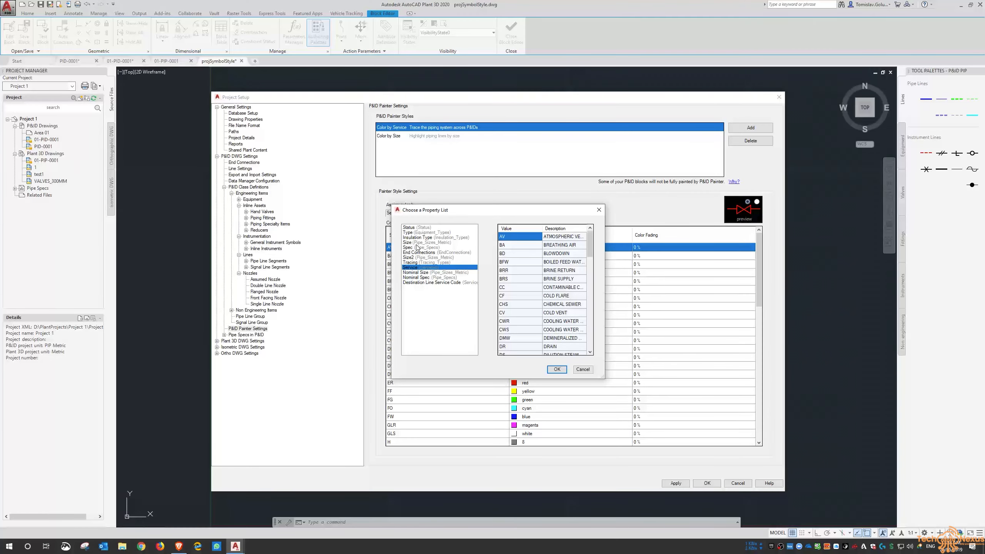
click(582, 369)
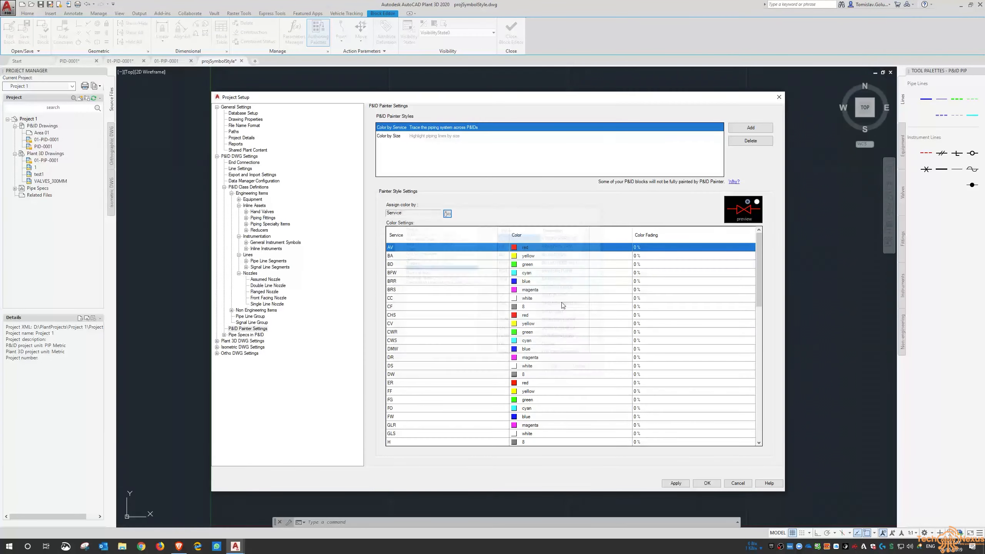
Review the Pipe Specs in P&ID settings, comparing the Standard Project and Spec Driven Project options.
drag(538, 96, 573, 94)
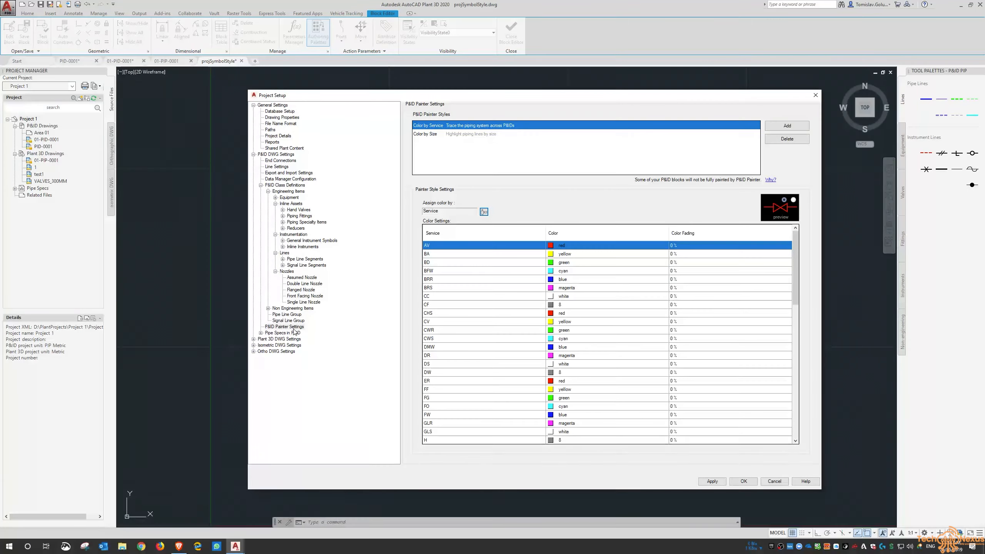
click(261, 333)
click(282, 339)
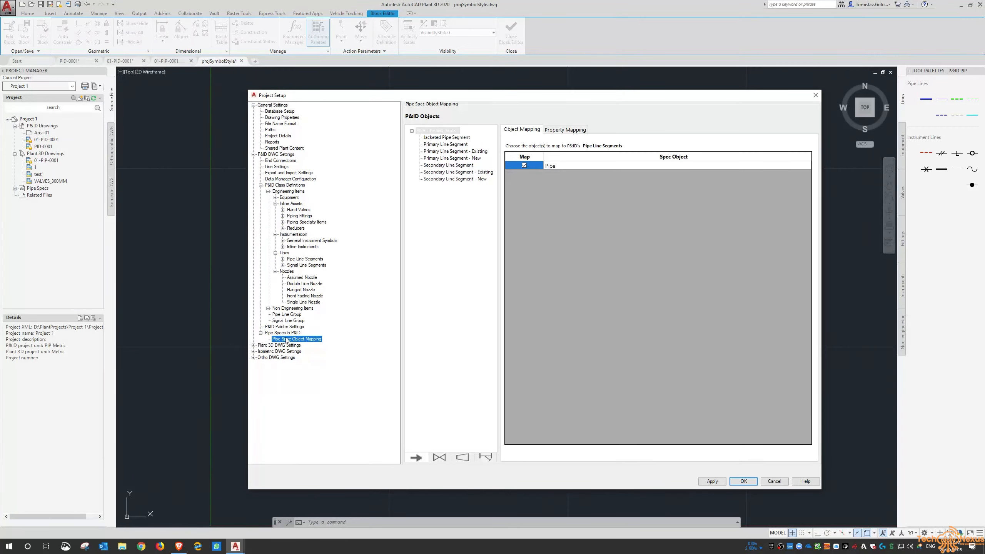
click(283, 333)
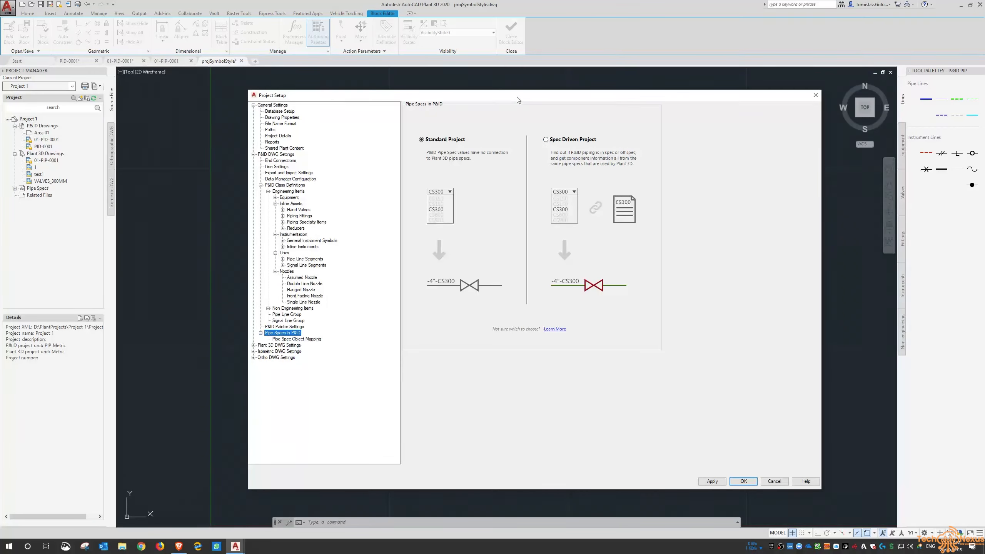
drag(516, 98, 480, 89)
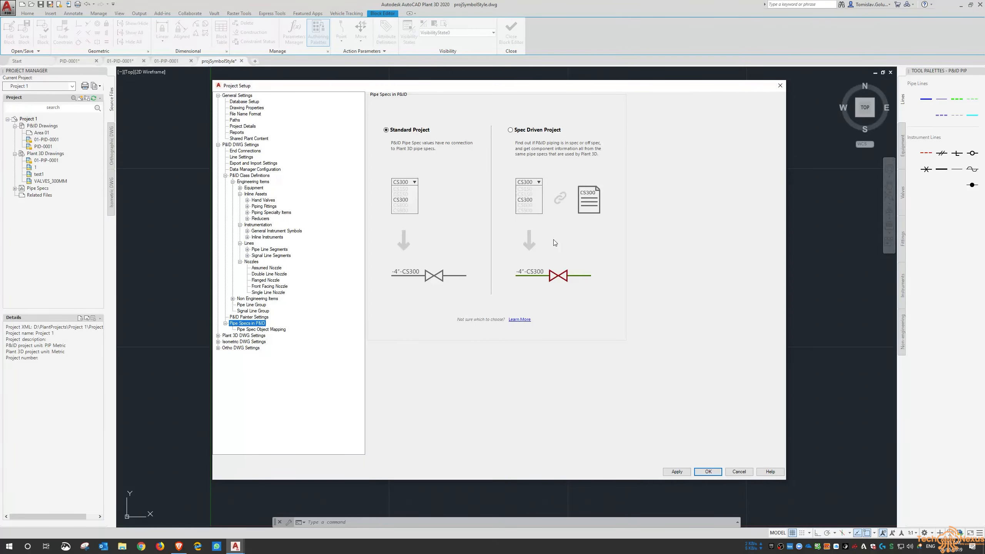
Review the pipe spec object mapping of the Primary and Secondary Line Segments, including their Existing and New variants.
click(265, 329)
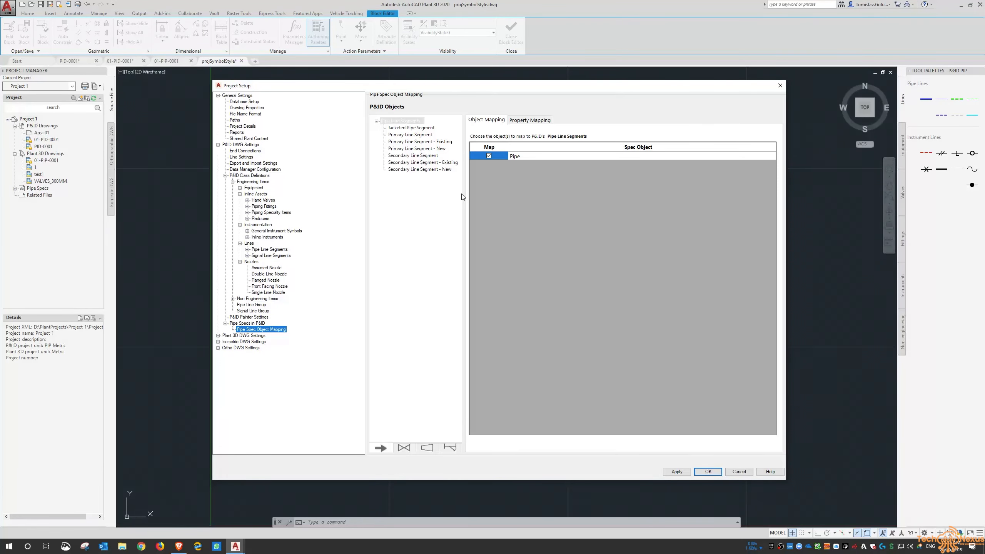
click(420, 135)
click(423, 142)
click(422, 149)
click(423, 156)
click(426, 163)
click(423, 170)
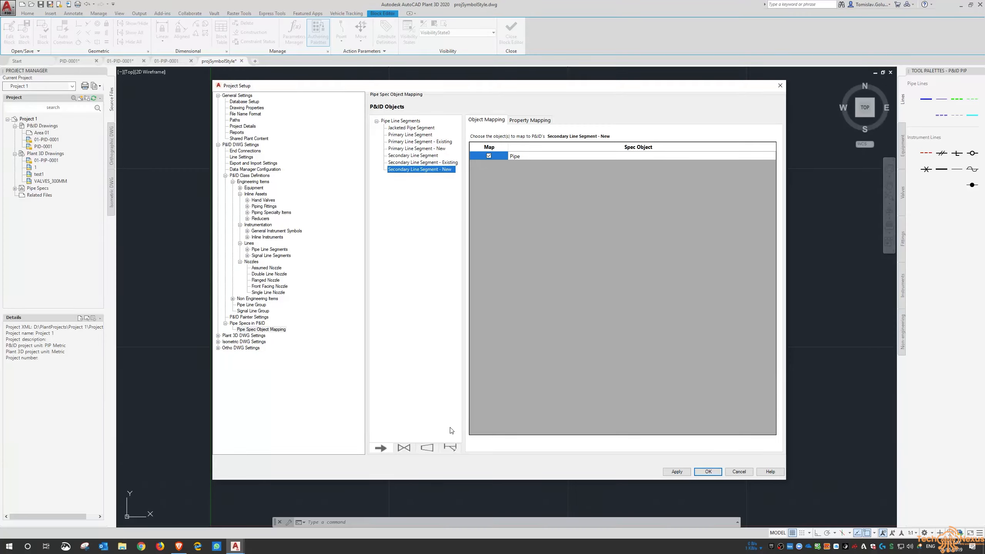
Review the pipe spec object mapping of hand valves, including Ball Valve, Lift Check Valve, Screwdown Angle Check Valve and Straightway Pressure Reducing.
click(403, 448)
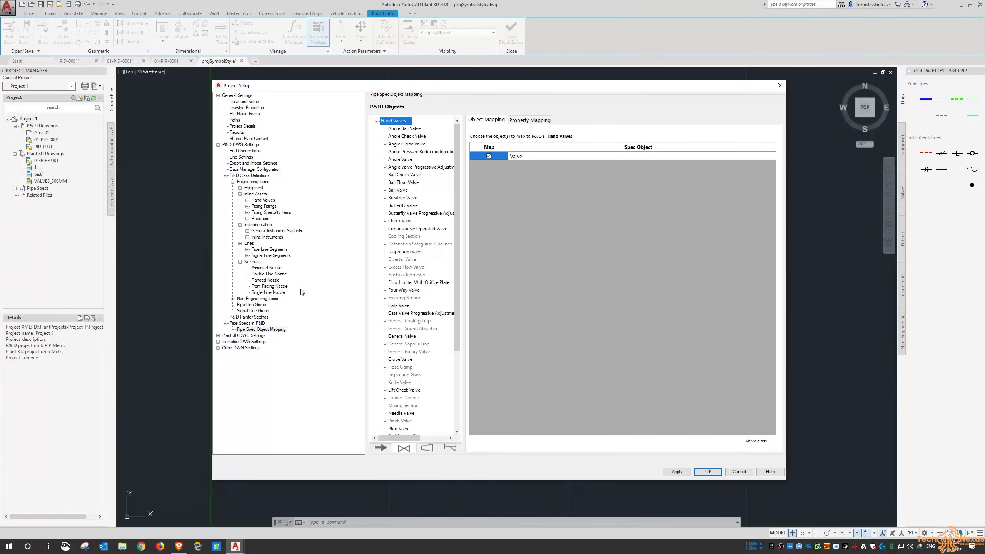
click(407, 190)
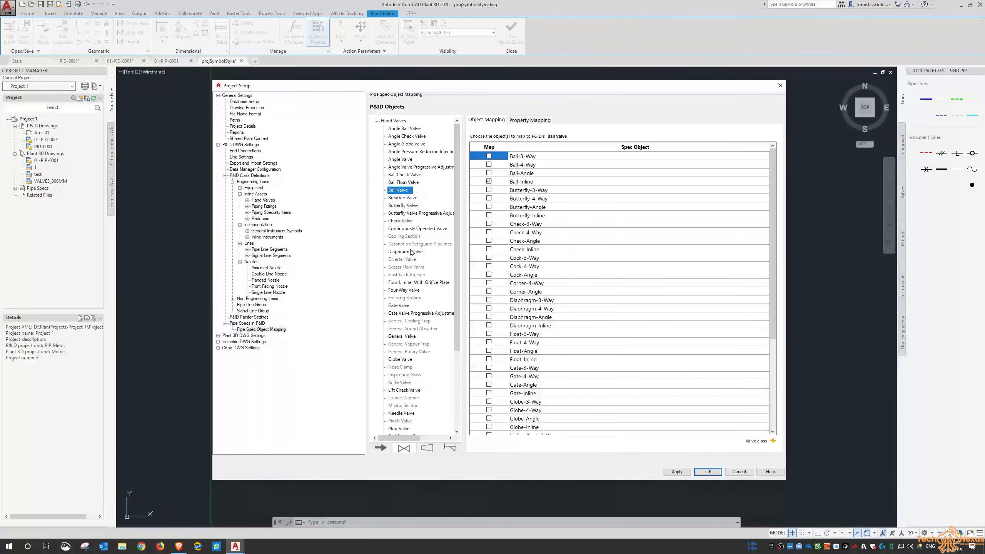
scroll(410, 252, down, 5)
click(413, 283)
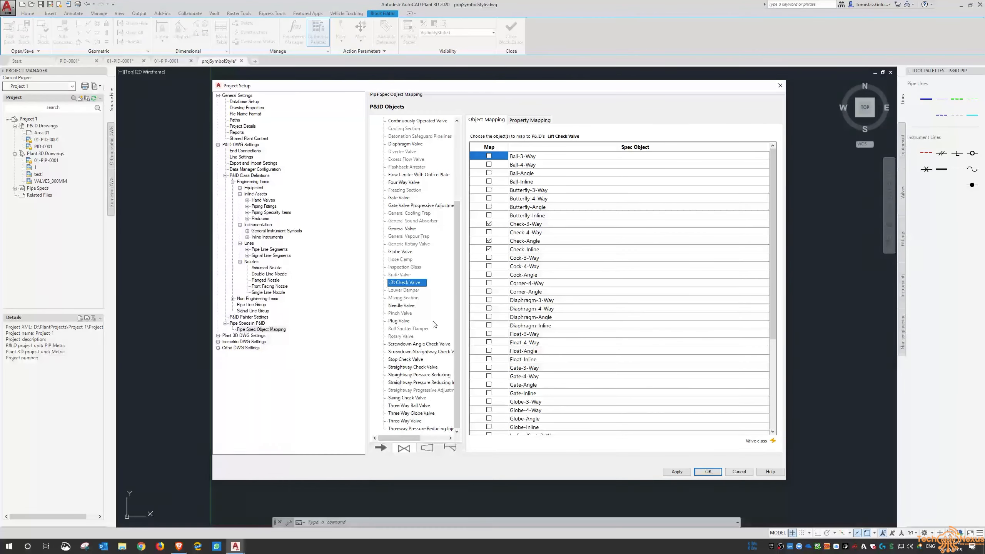
click(425, 344)
click(421, 374)
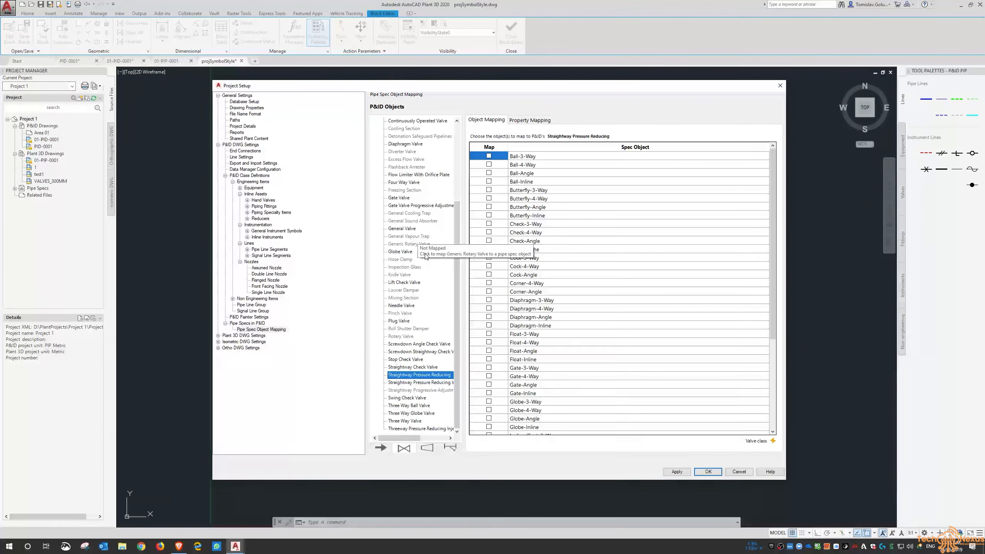
Cancel the project setup and close the projSymbolStyle, 01-PIP-0001 and 01-PID-0001 drawings, leaving PID-0001 open.
click(739, 472)
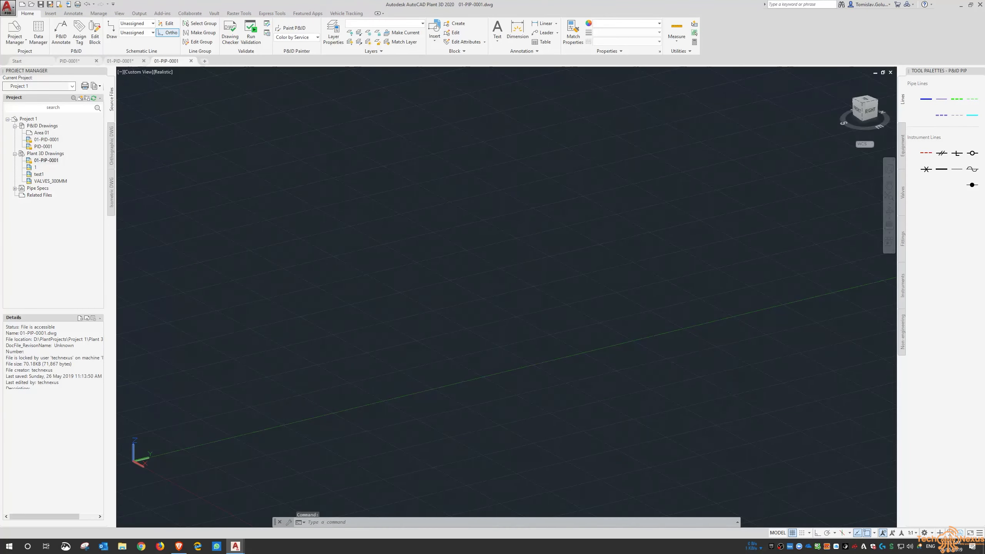
middle_click(518, 321)
middle_click(517, 320)
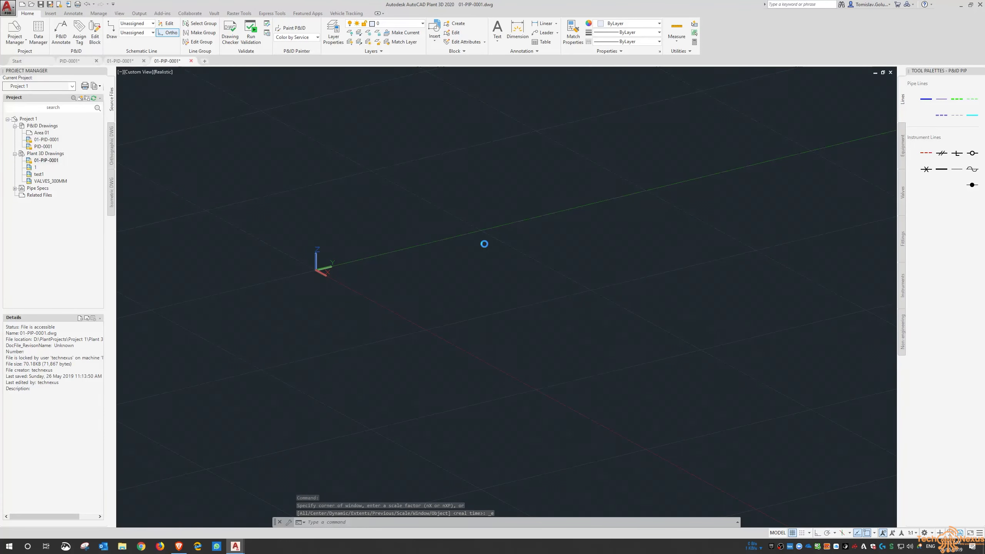
click(511, 290)
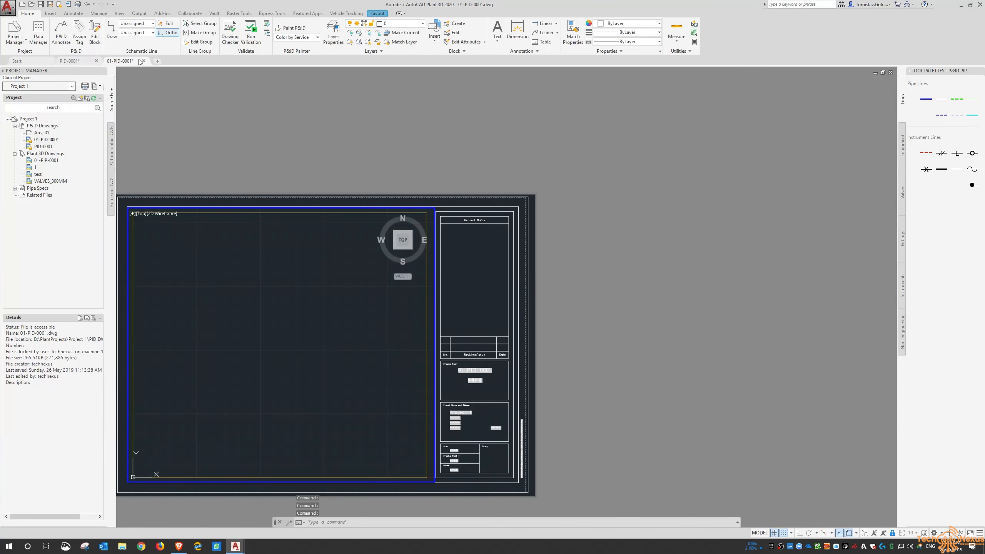
click(143, 61)
click(511, 291)
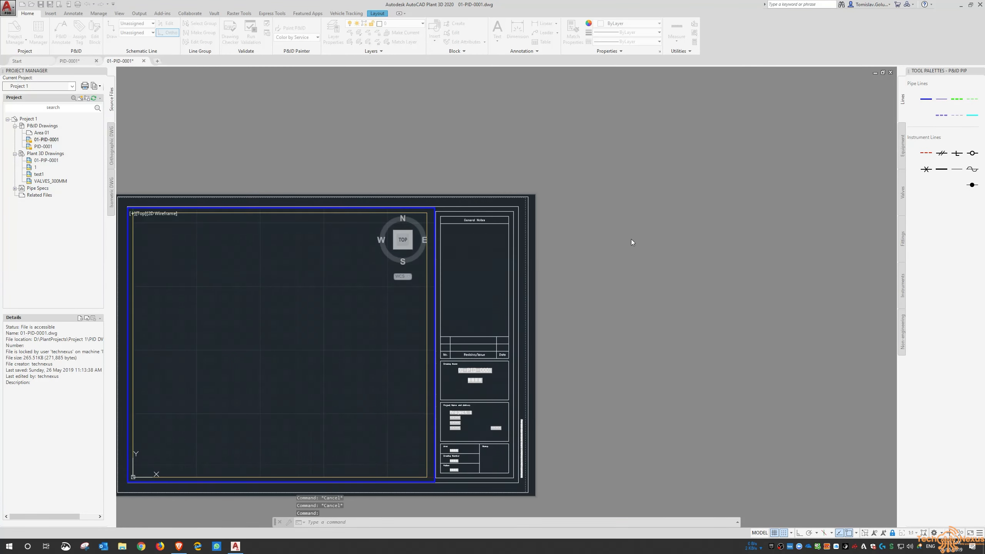
middle_click(530, 246)
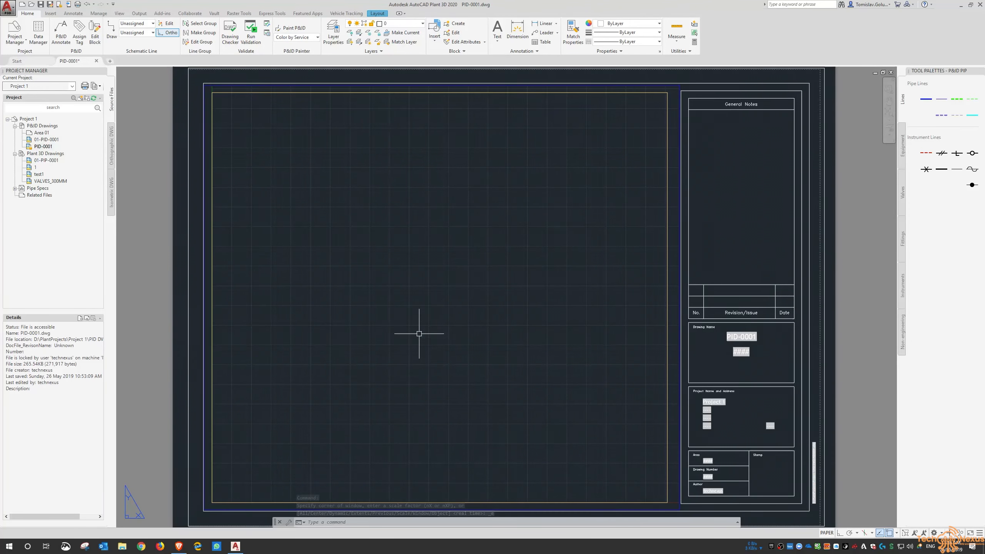
click(28, 119)
right_click(32, 121)
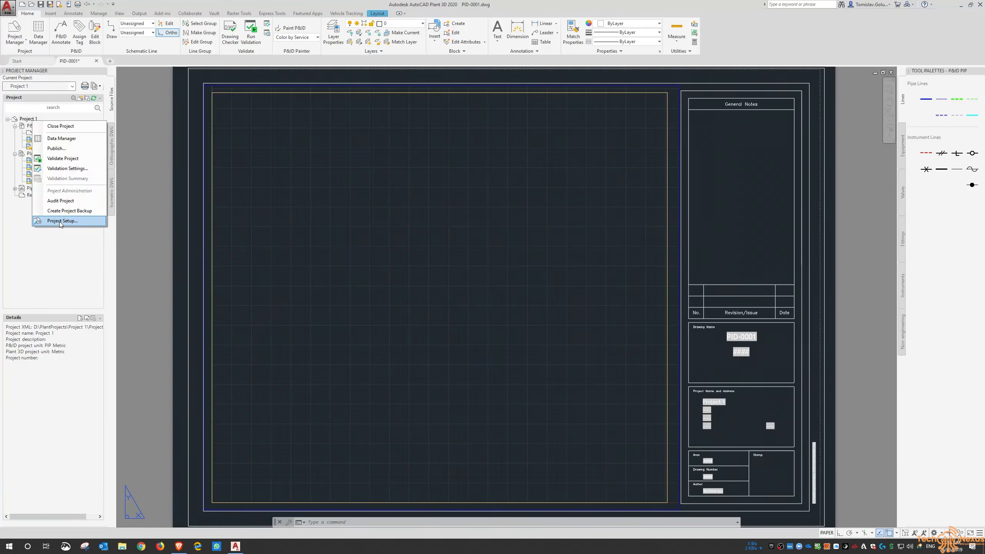
click(461, 274)
click(335, 285)
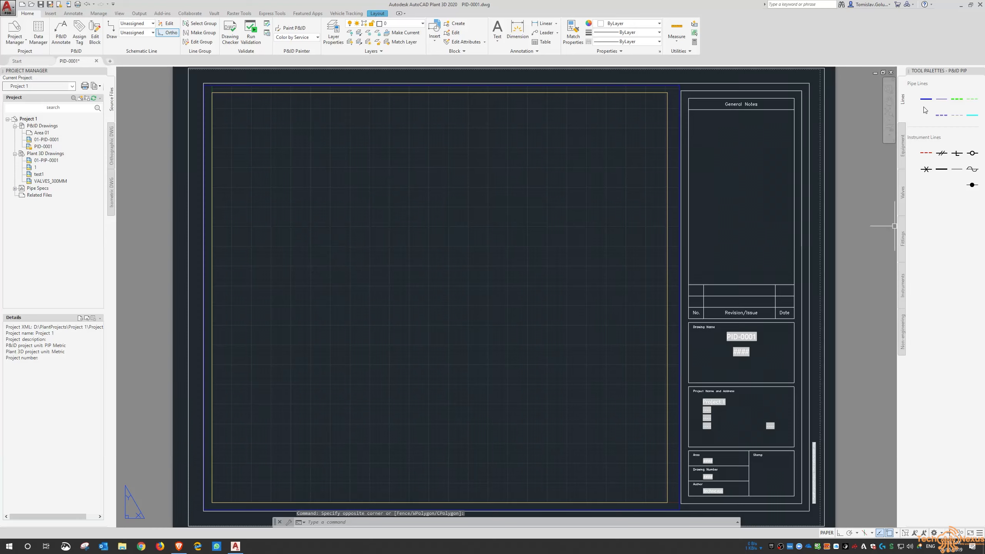
middle_click(392, 278)
middle_click(392, 278)
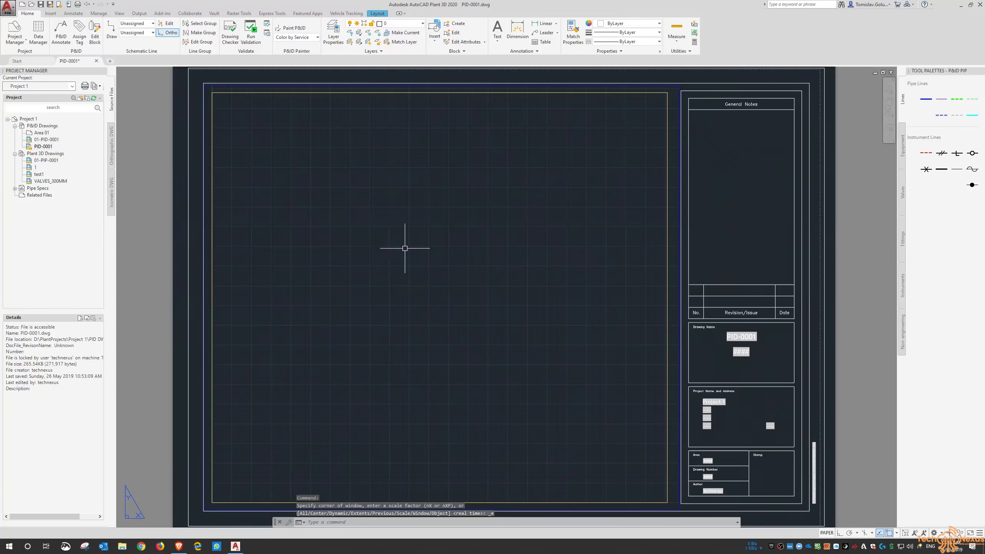